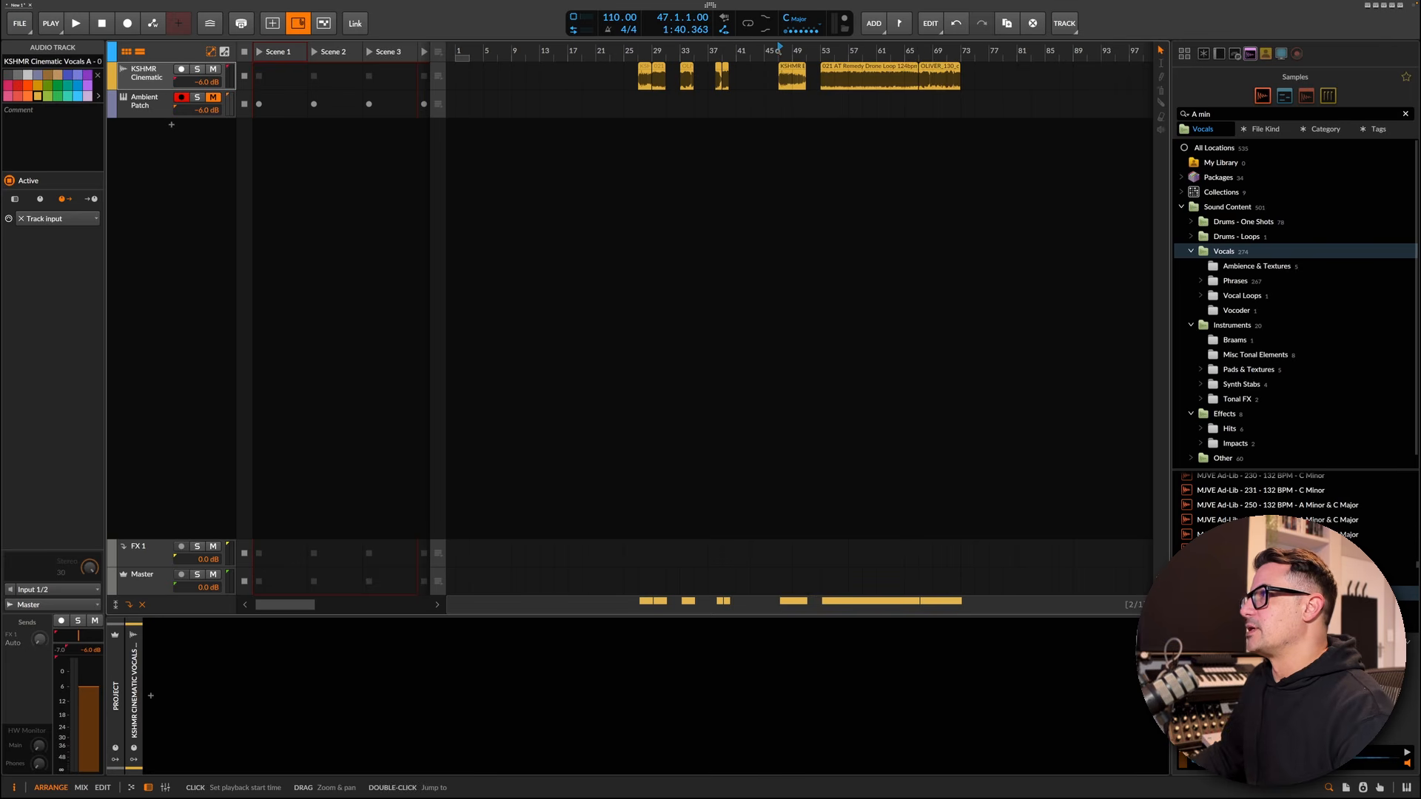
Audition the vocal and drone clips by playing the arrangement from bars 47, 53, 67 and 38
{"action": "key", "text": "space"}
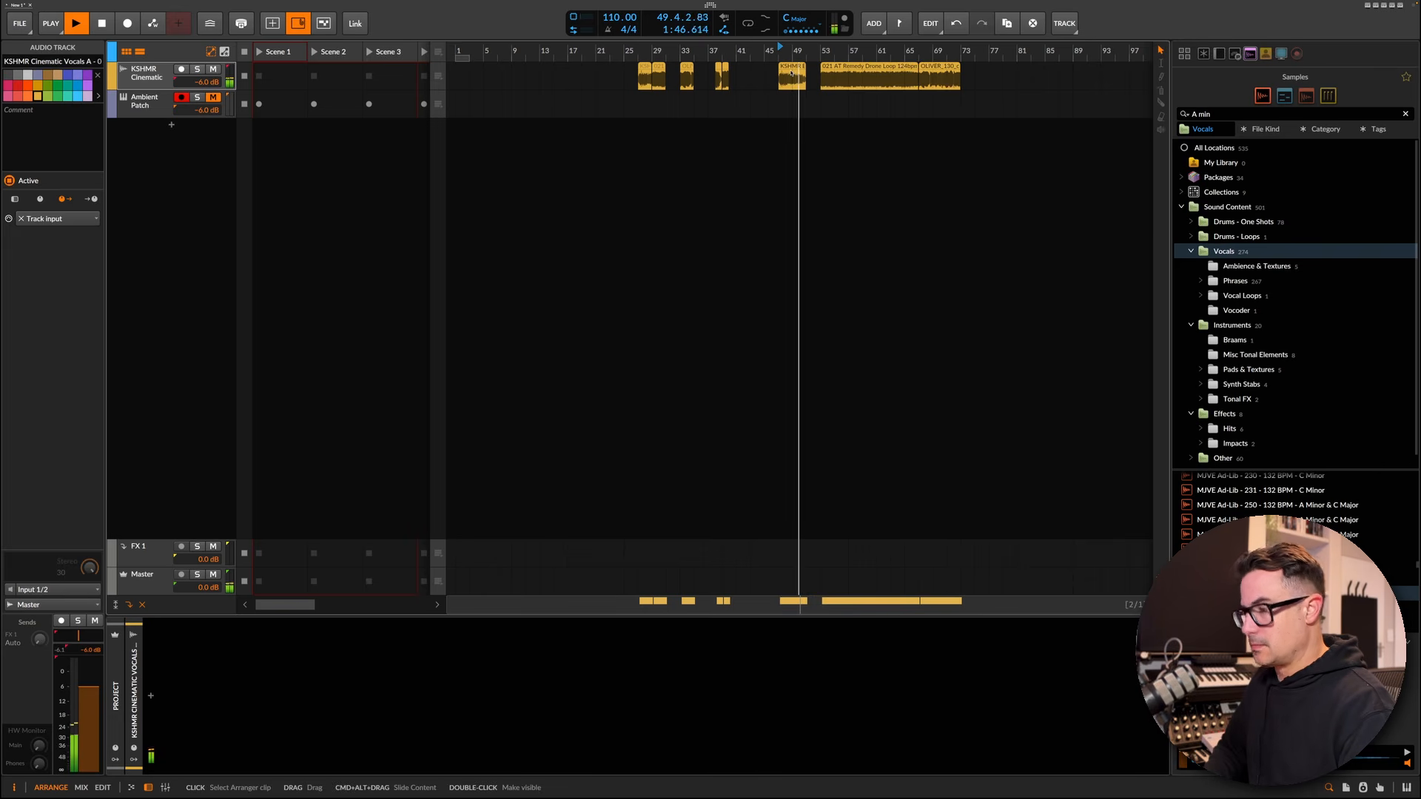
{"action": "key", "text": "space"}
{"action": "left_click", "coordinate": [821, 51]}
{"action": "key", "text": "space"}
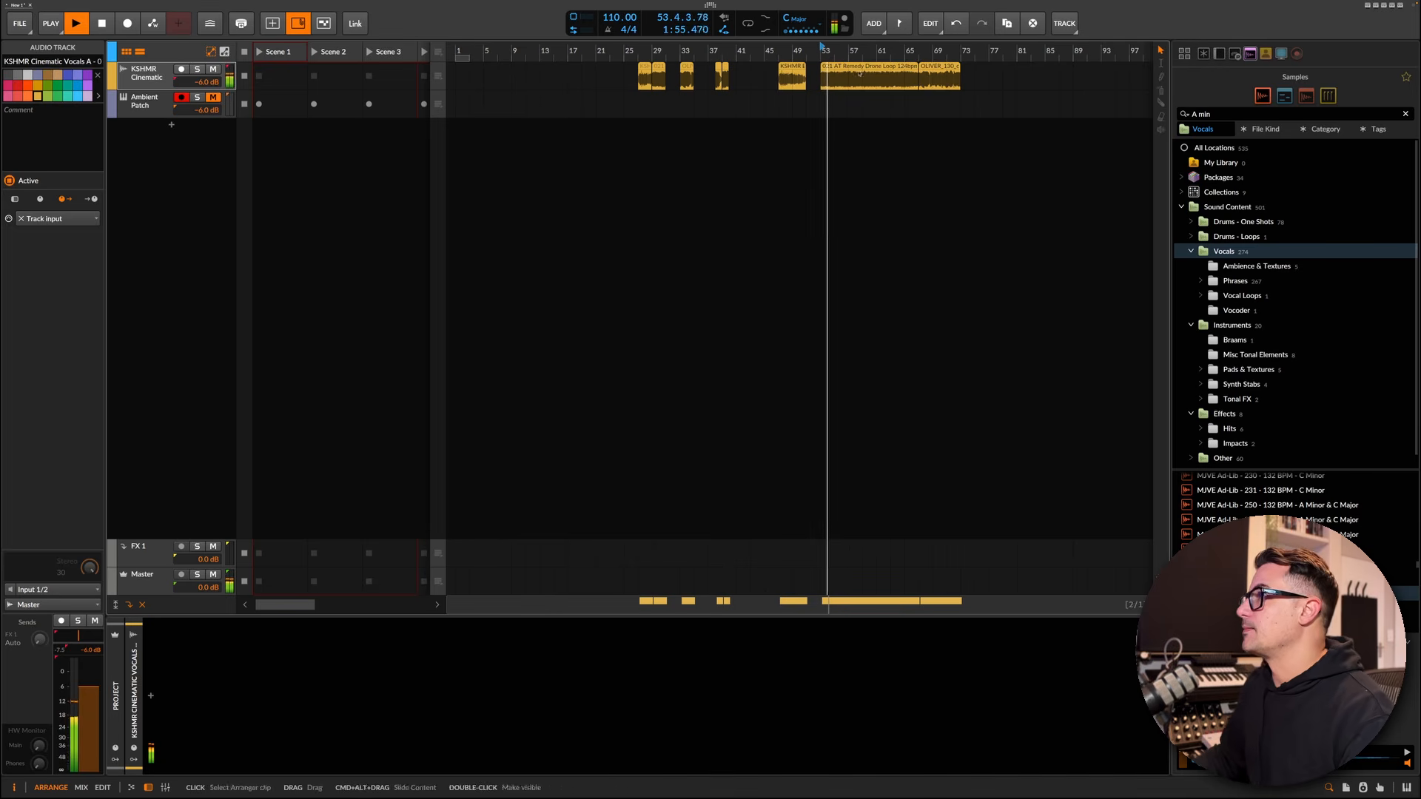
{"action": "left_click", "coordinate": [897, 69]}
{"action": "key", "text": "space"}
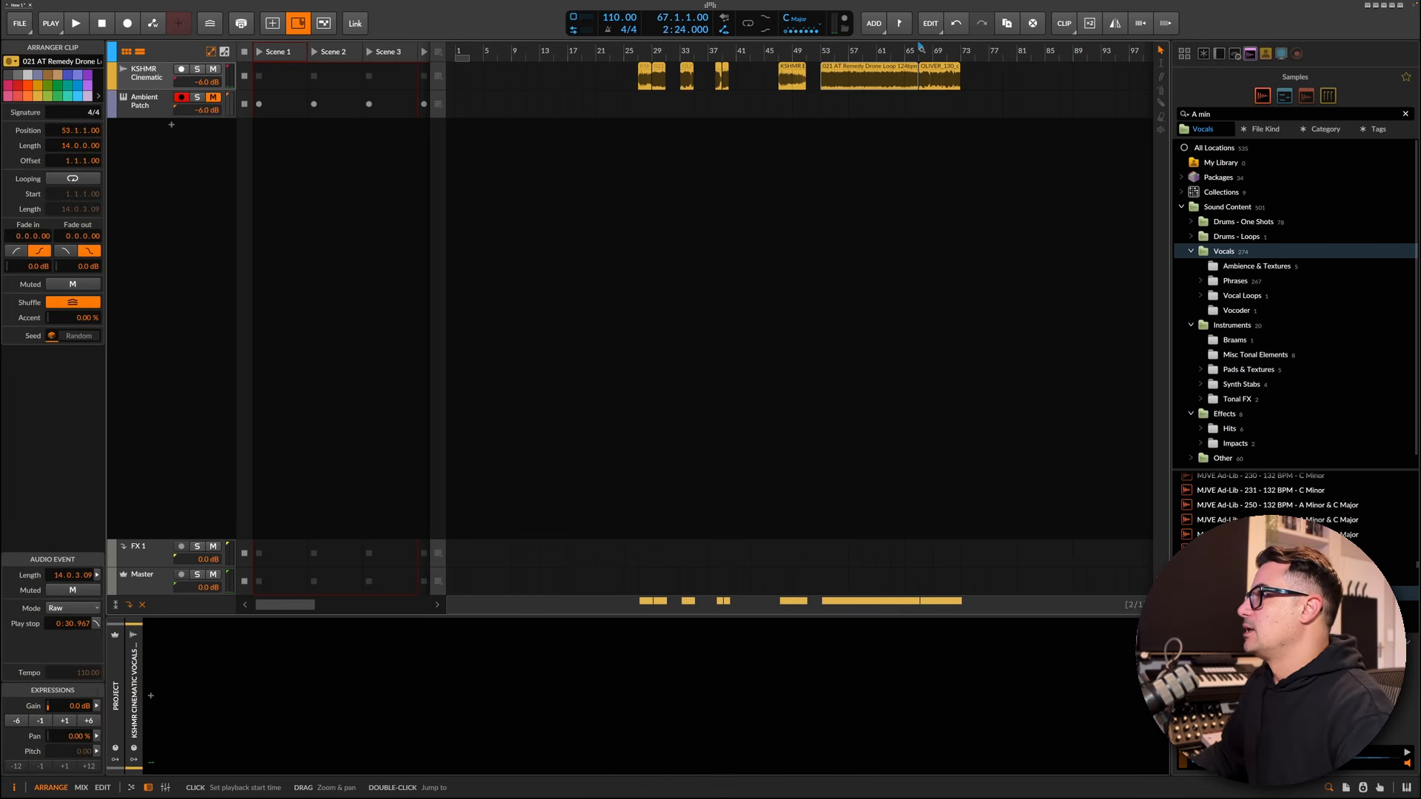
{"action": "key", "text": "space"}
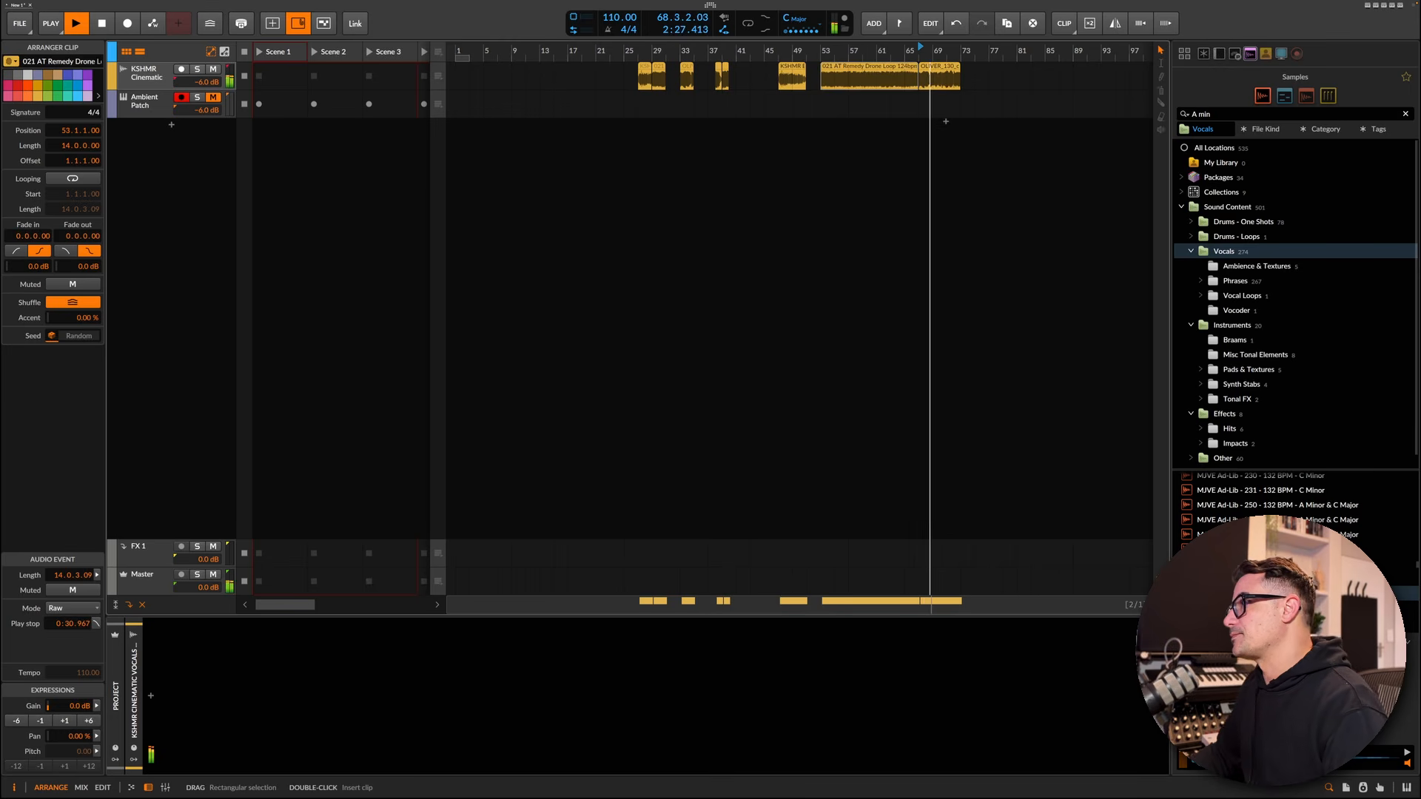
{"action": "key", "text": "space"}
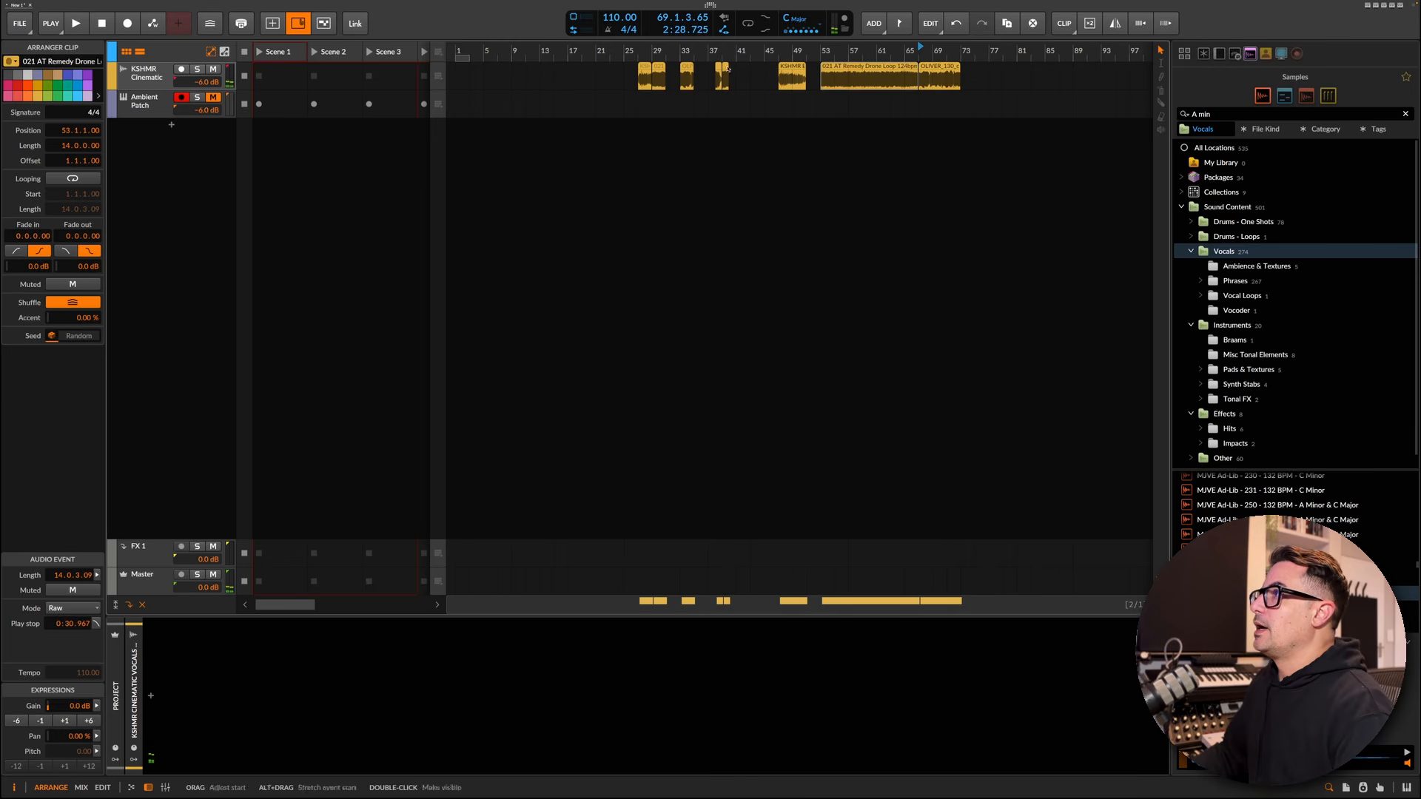
{"action": "left_click_drag", "start_coordinate": [716, 52], "coordinate": [716, 107]}
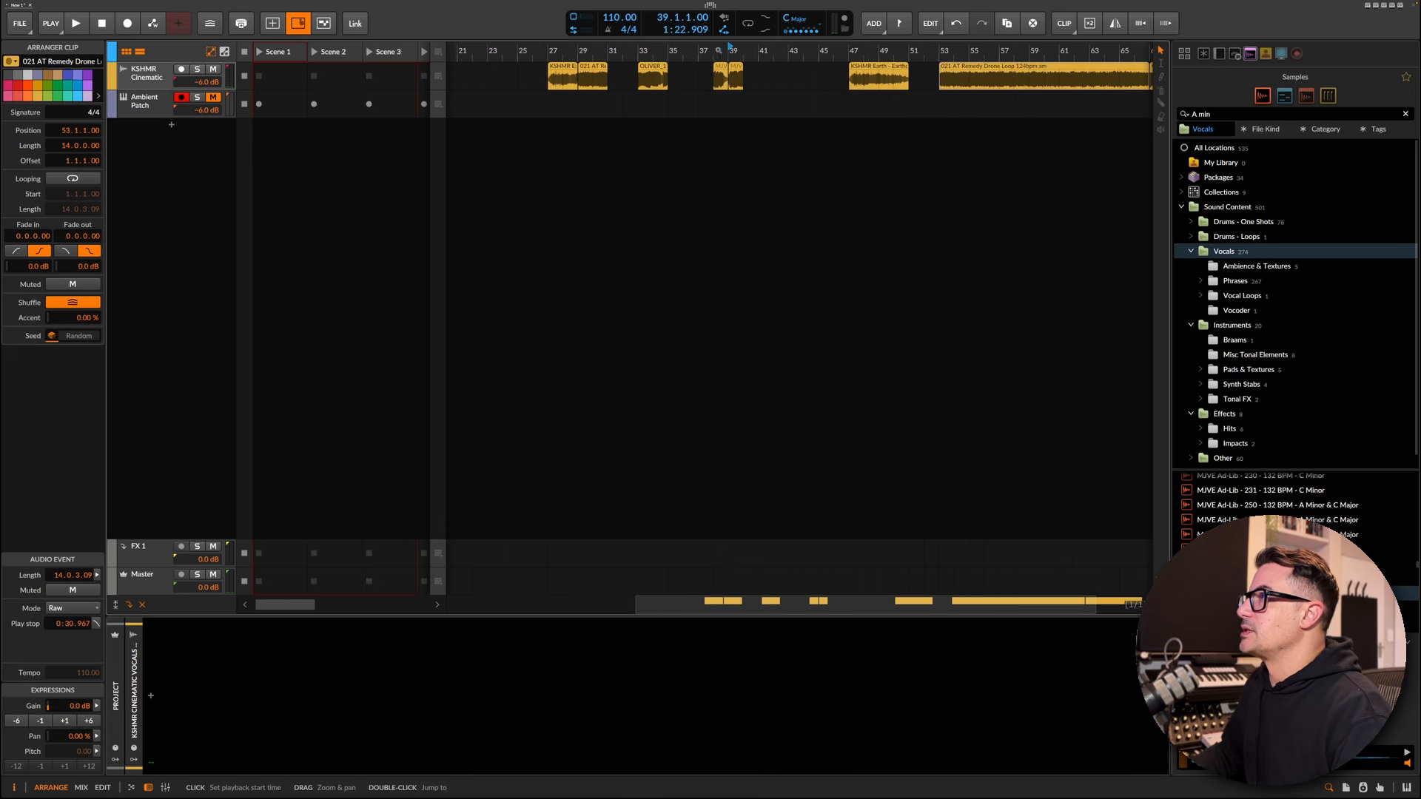
{"action": "left_click", "coordinate": [716, 52]}
{"action": "key", "text": "space"}
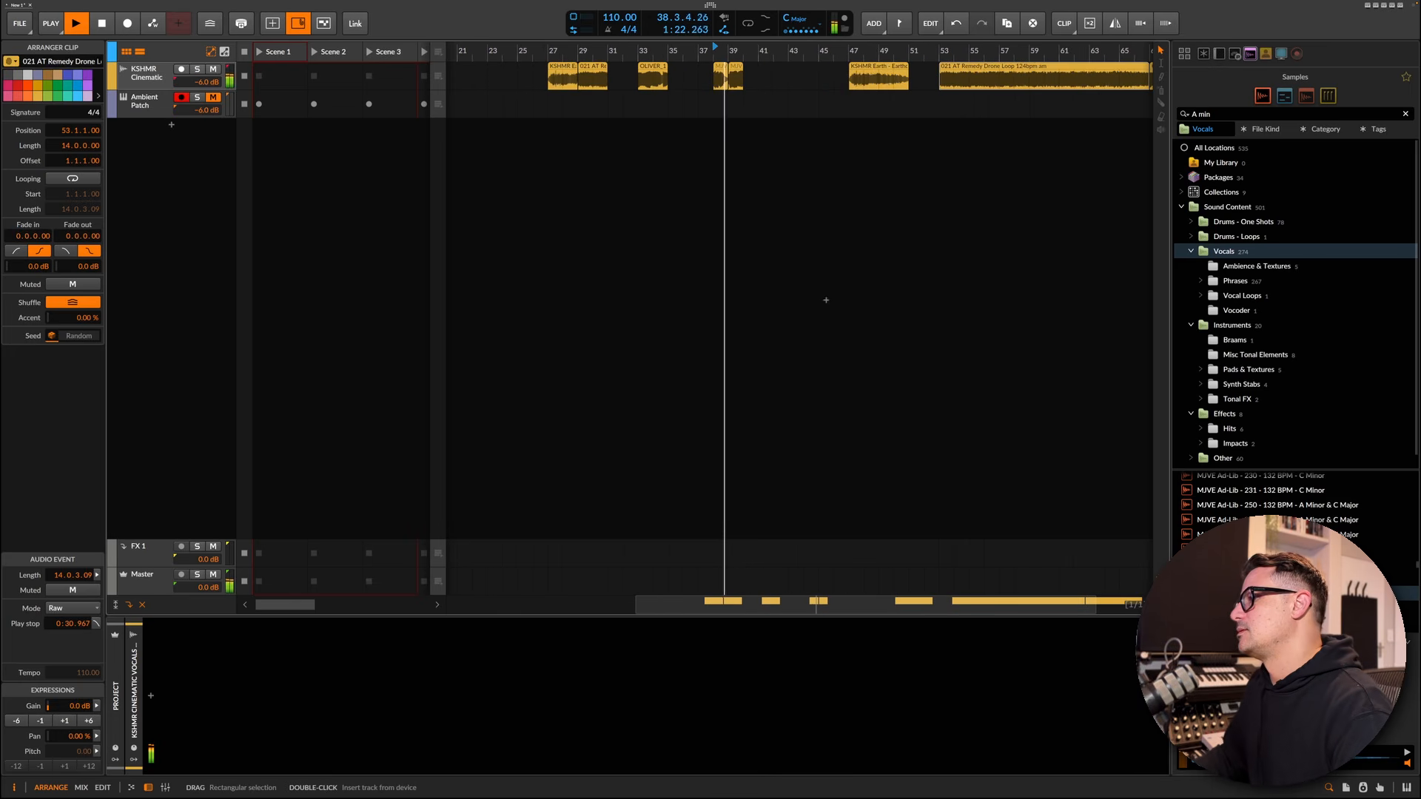
{"action": "key", "text": "space"}
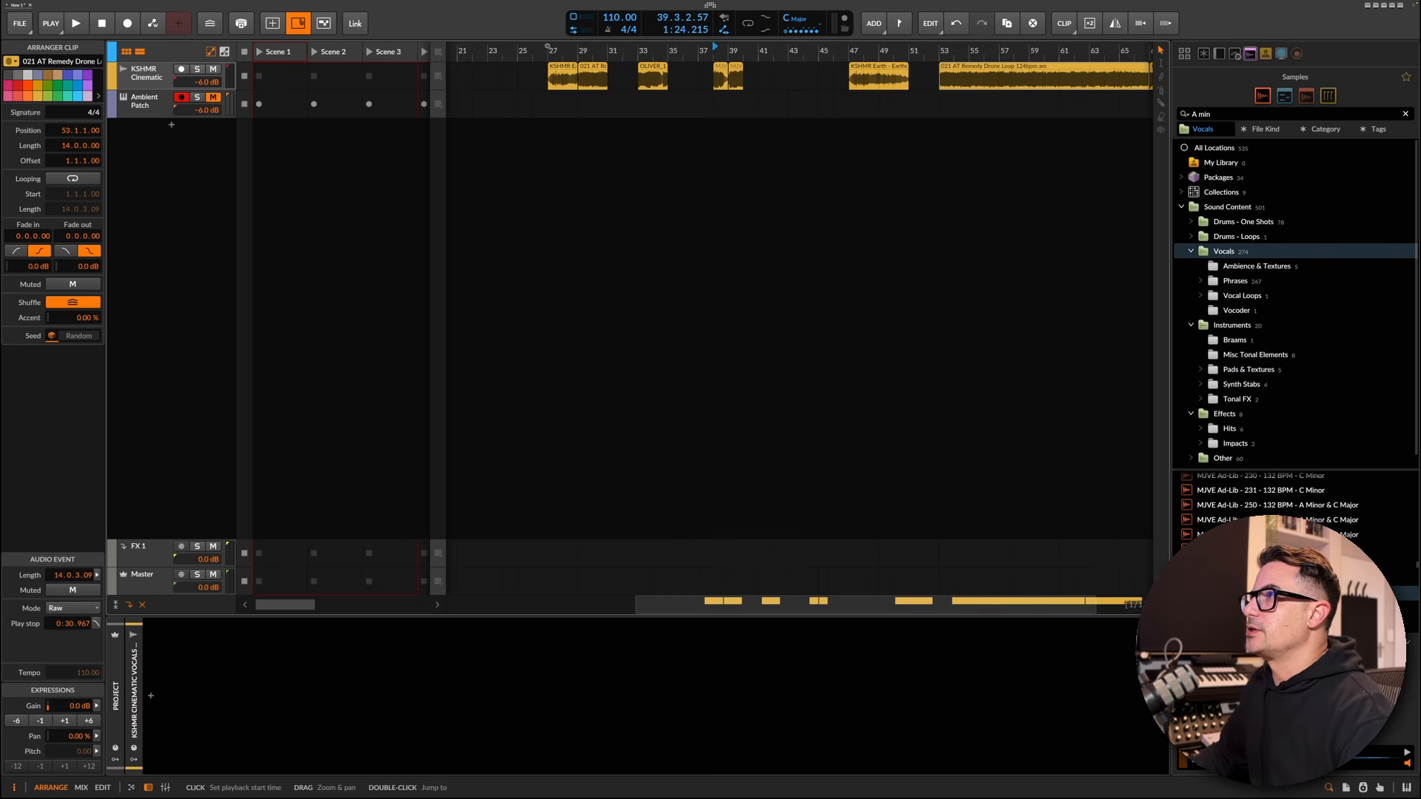
Move the short vocal and drone clips back to back at the timeline start, filling bars 1 to 9, and play them
{"action": "left_click_drag", "start_coordinate": [594, 50], "coordinate": [469, 70]}
{"action": "left_click_drag", "start_coordinate": [836, 74], "coordinate": [492, 76]}
{"action": "left_click_drag", "start_coordinate": [889, 74], "coordinate": [520, 74]}
{"action": "left_click_drag", "start_coordinate": [995, 67], "coordinate": [541, 70]}
{"action": "left_click", "coordinate": [458, 51]}
{"action": "key", "text": "space"}
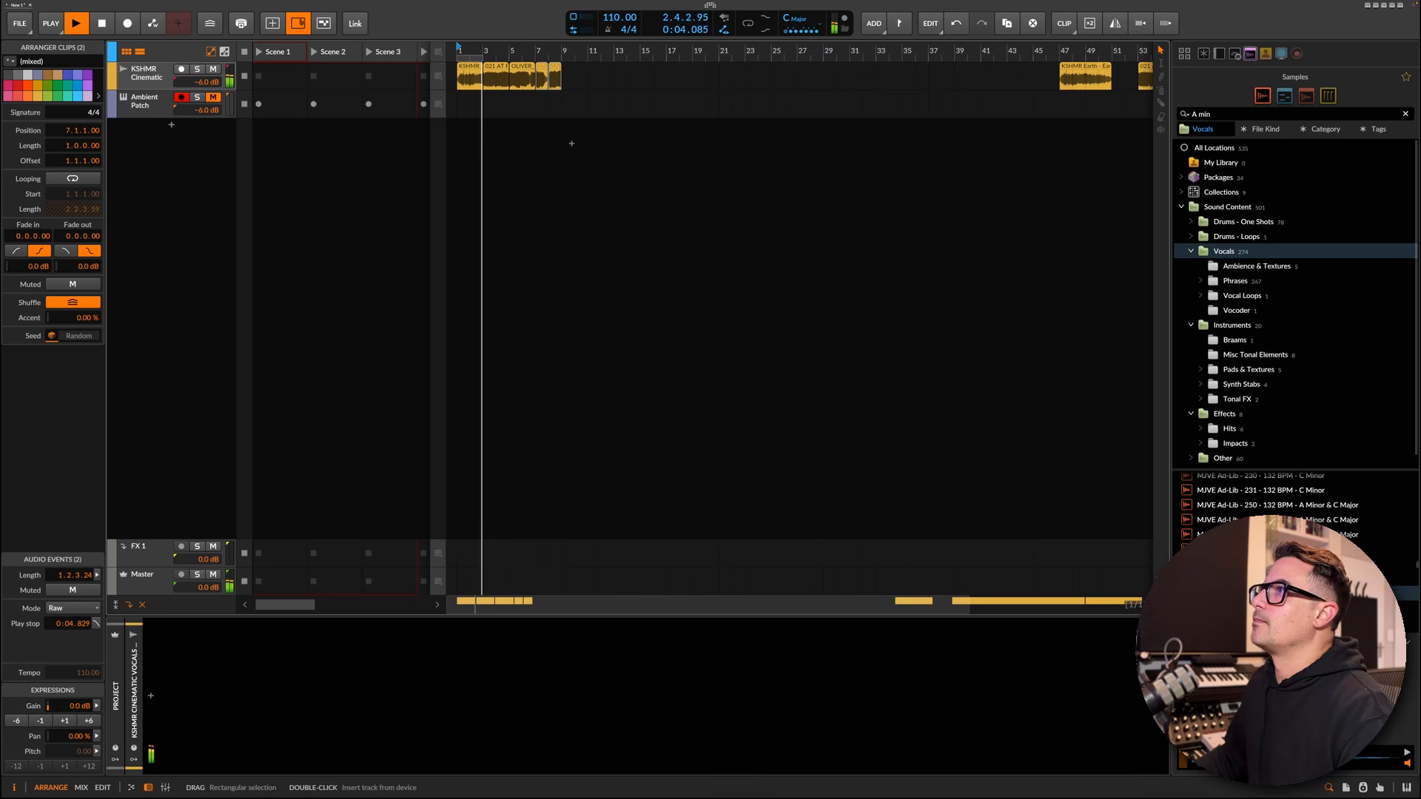
{"action": "left_click", "coordinate": [570, 83]}
{"action": "key", "text": "space"}
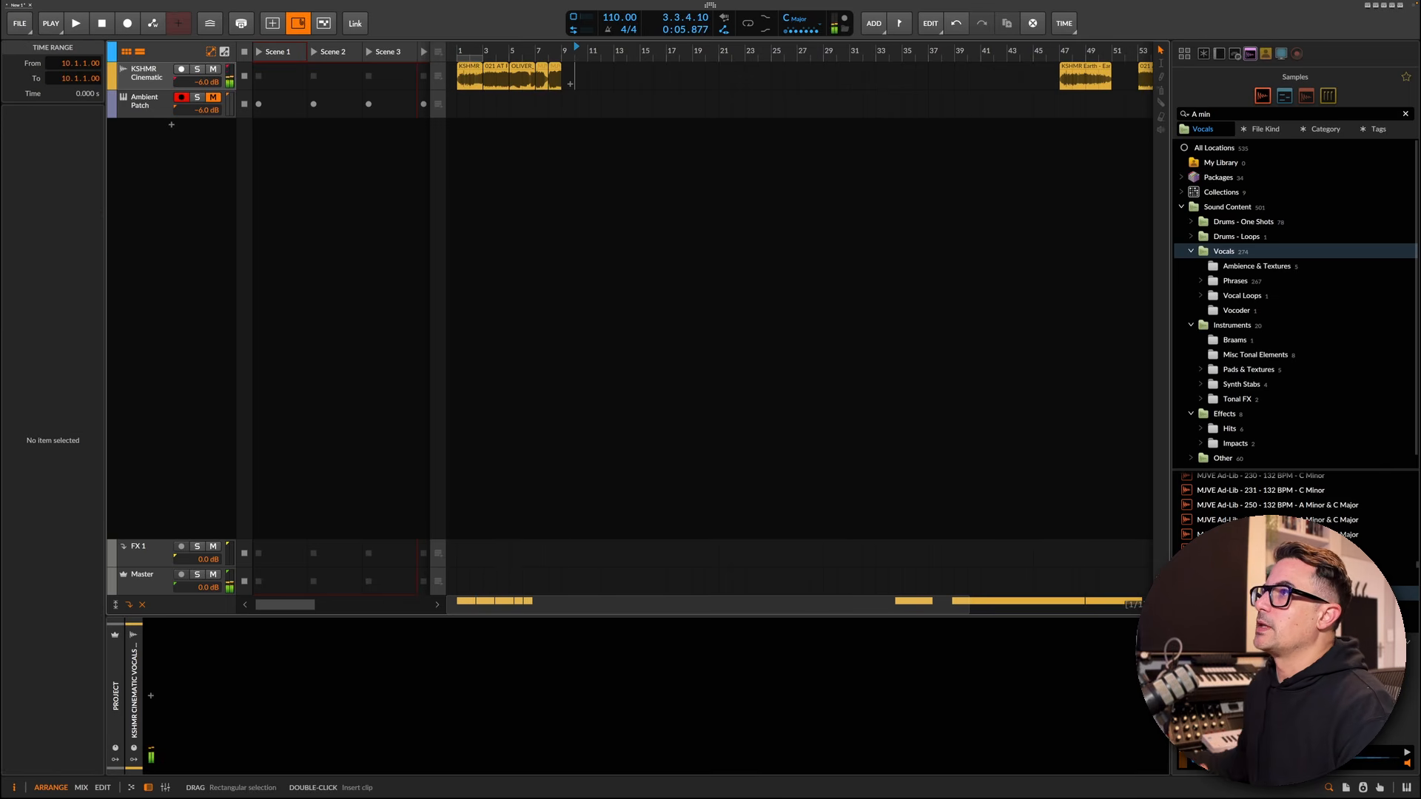
Consolidate the clips in bars 1 to 9 and bounce the result to a new audio track, Pre-Fader, 24-bit with dither
{"action": "left_click_drag", "start_coordinate": [570, 83], "coordinate": [471, 77]}
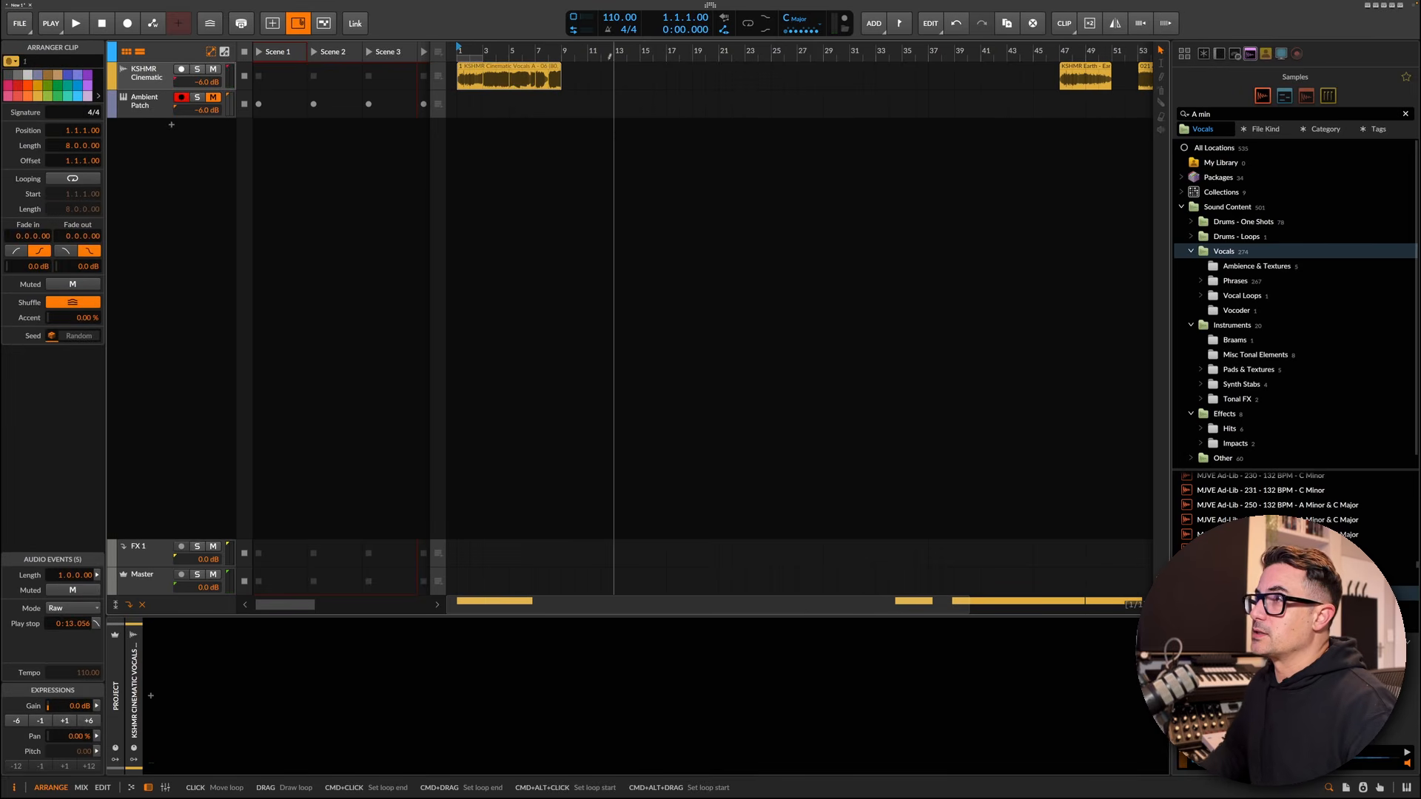
{"action": "key", "text": "super+j"}
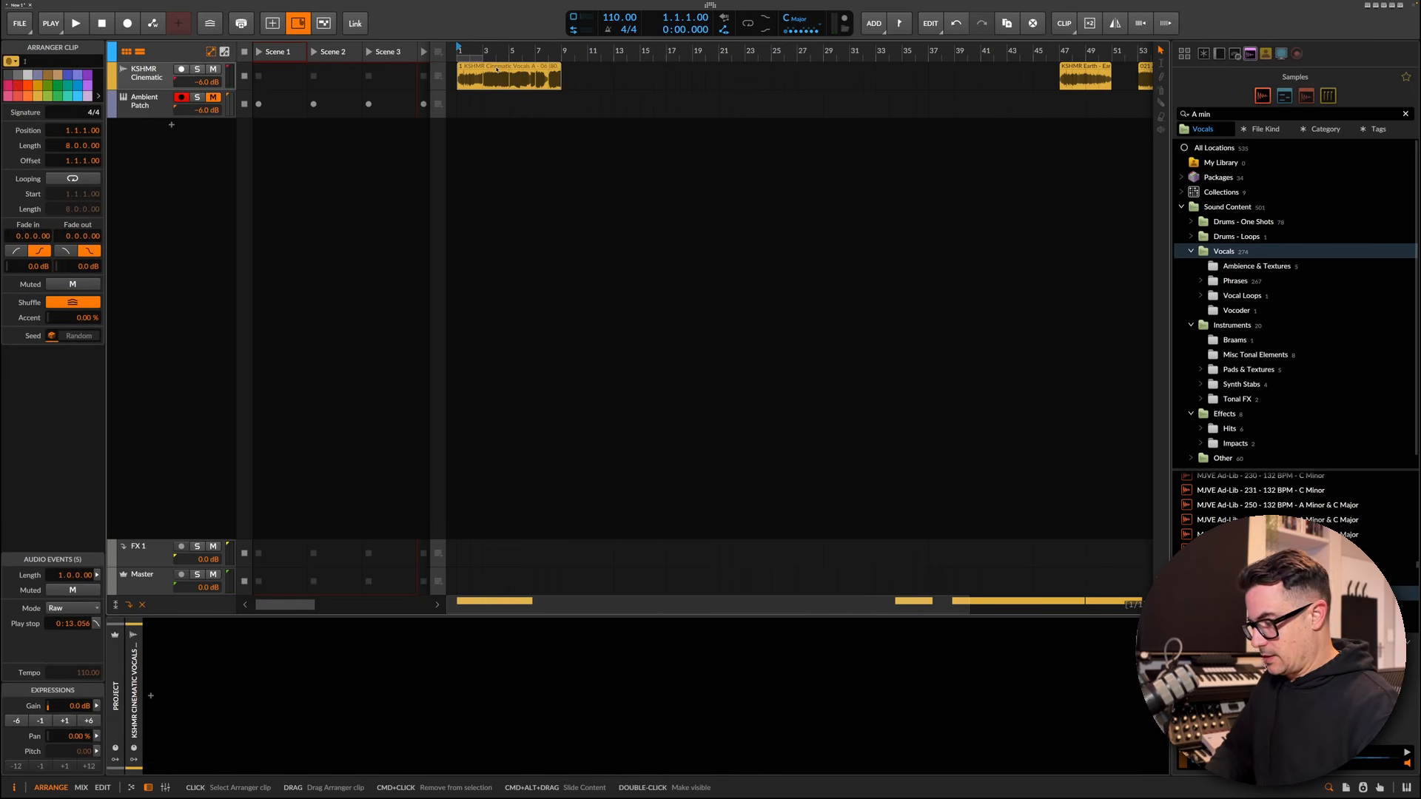
{"action": "double_click", "coordinate": [497, 69]}
{"action": "key", "text": "super+b"}
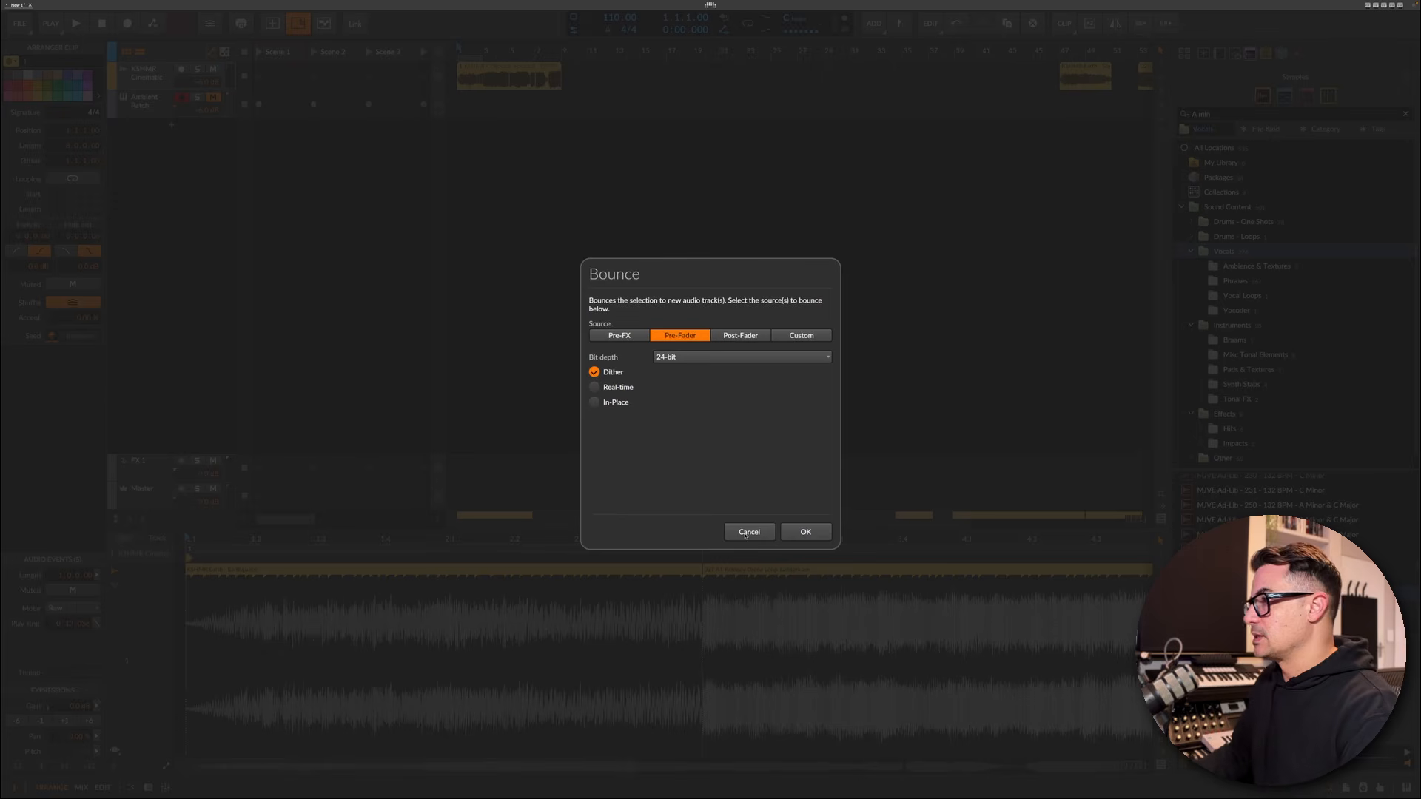
{"action": "left_click", "coordinate": [803, 532]}
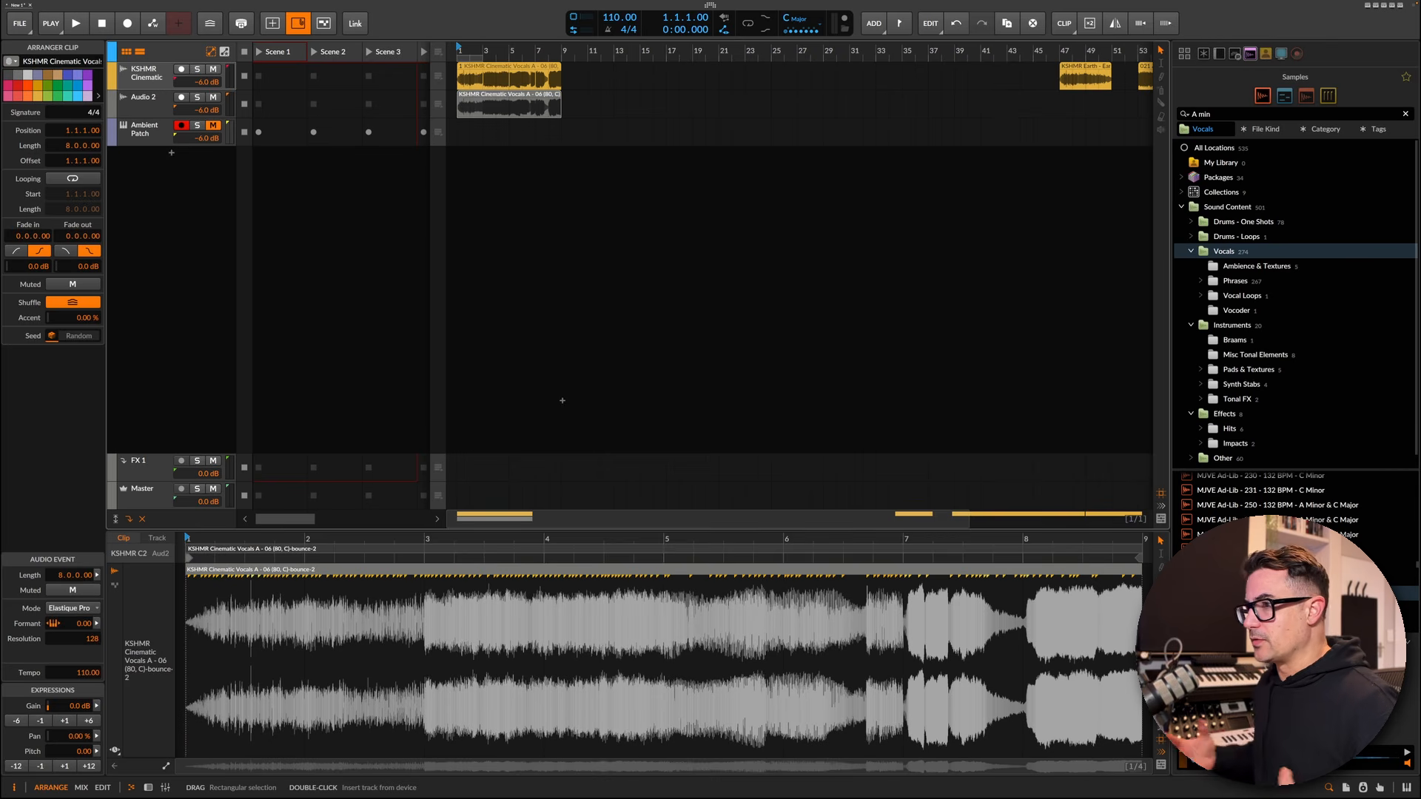
Load the bounced audio into a Sampler on a new instrument track and name the track Ambient Sampler
{"action": "left_click_drag", "start_coordinate": [459, 570], "coordinate": [244, 153]}
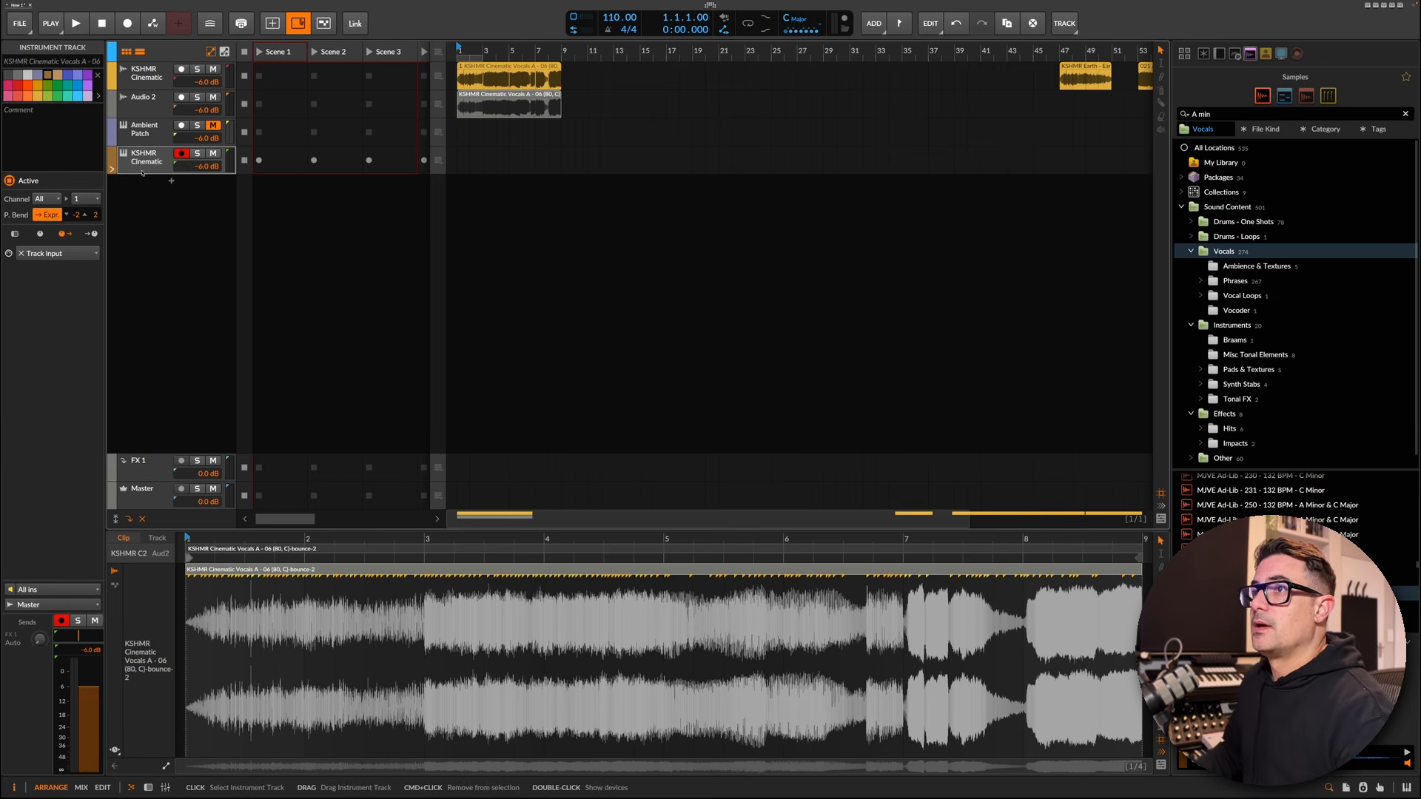
{"action": "double_click", "coordinate": [58, 61]}
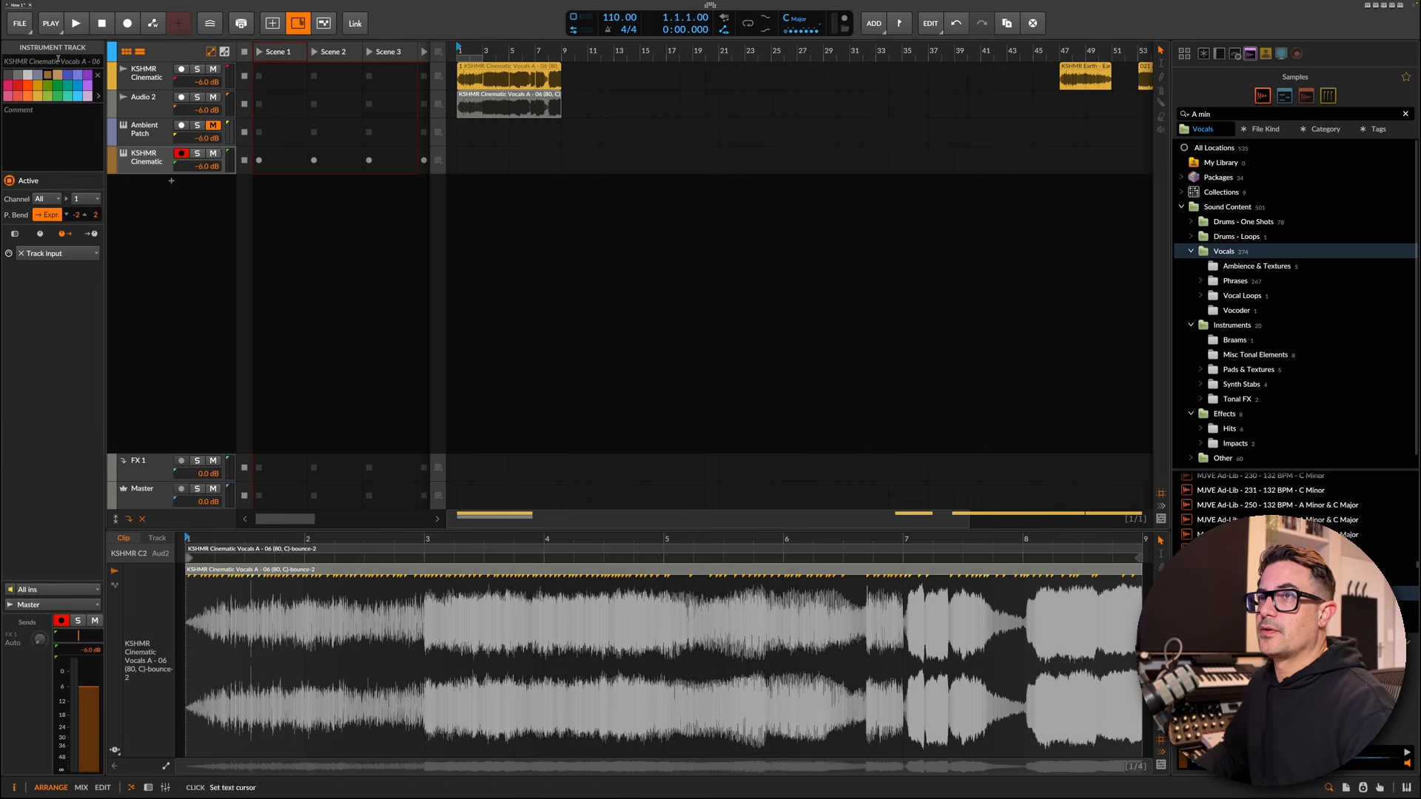
{"action": "type", "text": "Ambient Sam"}
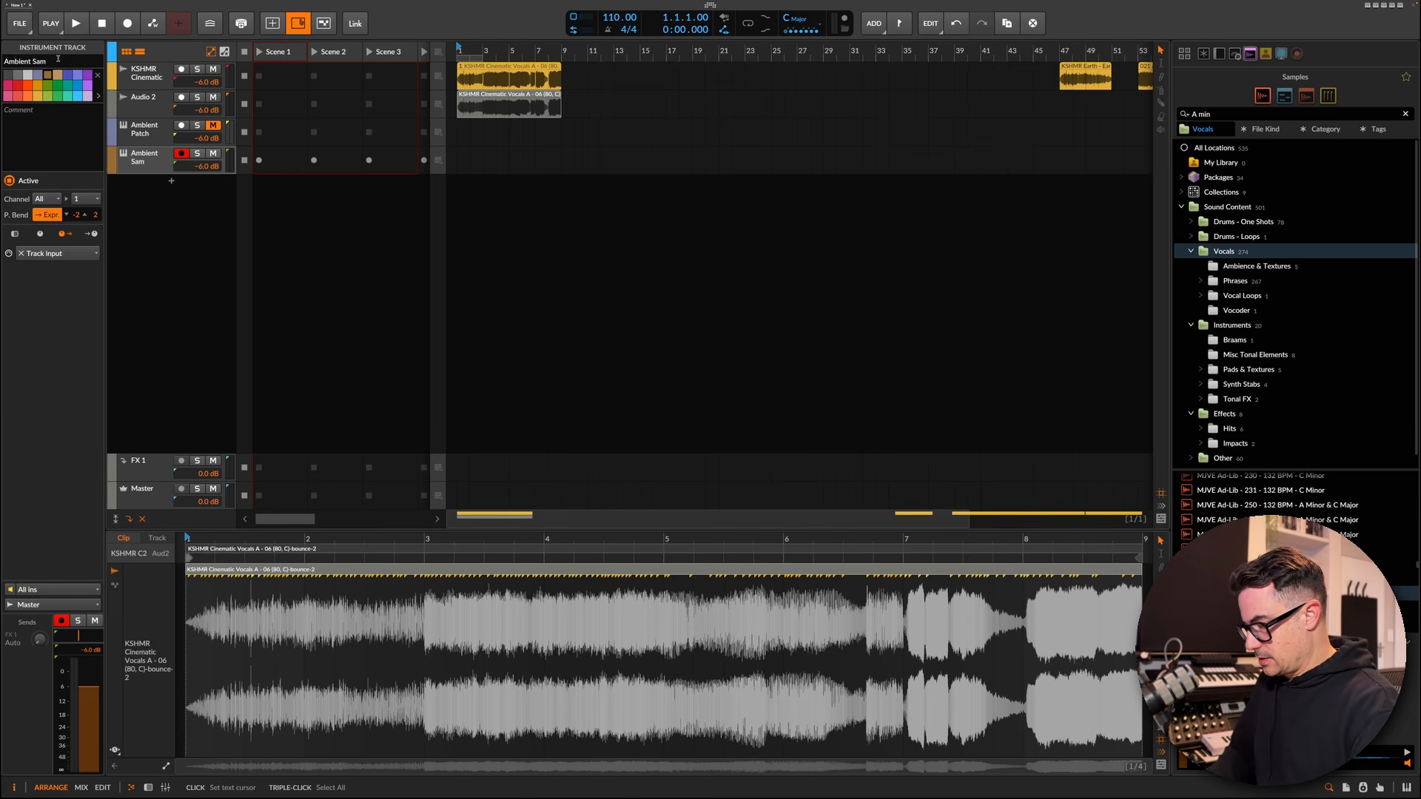
{"action": "type", "text": "pler"}
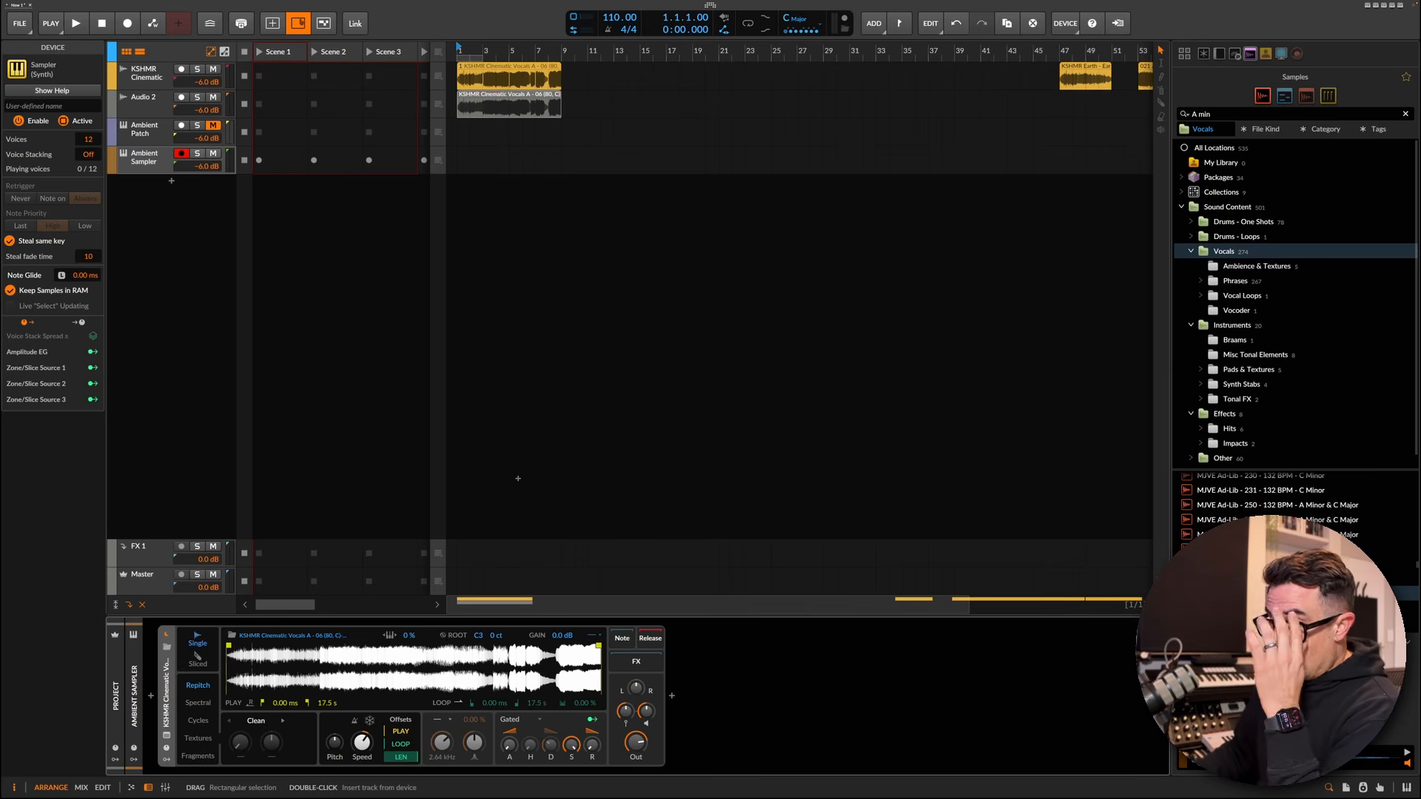
Slice the sample into 4 equal divisions and set the Sampler's playback engine to Fragments
{"action": "left_click", "coordinate": [198, 658]}
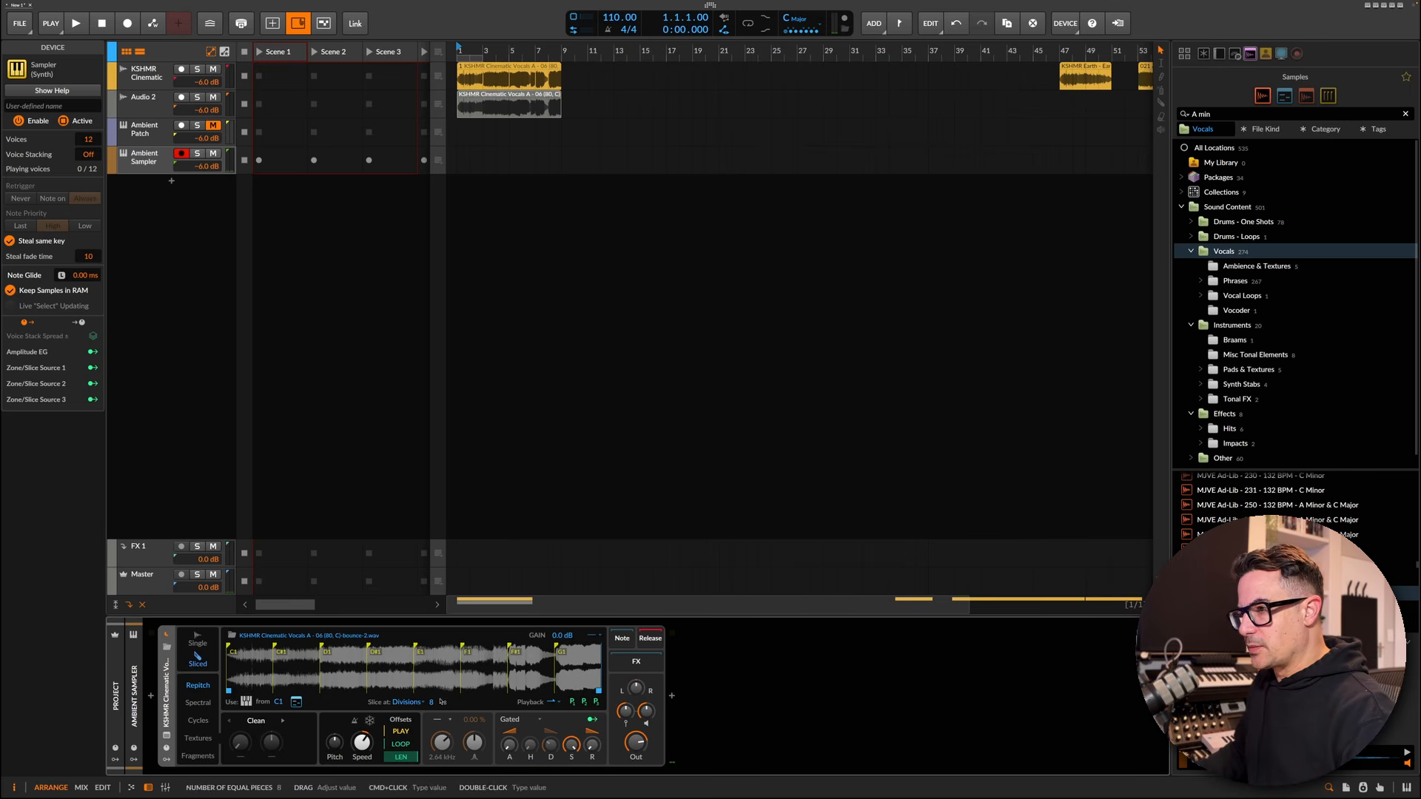
{"action": "left_click_drag", "start_coordinate": [432, 702], "coordinate": [431, 725]}
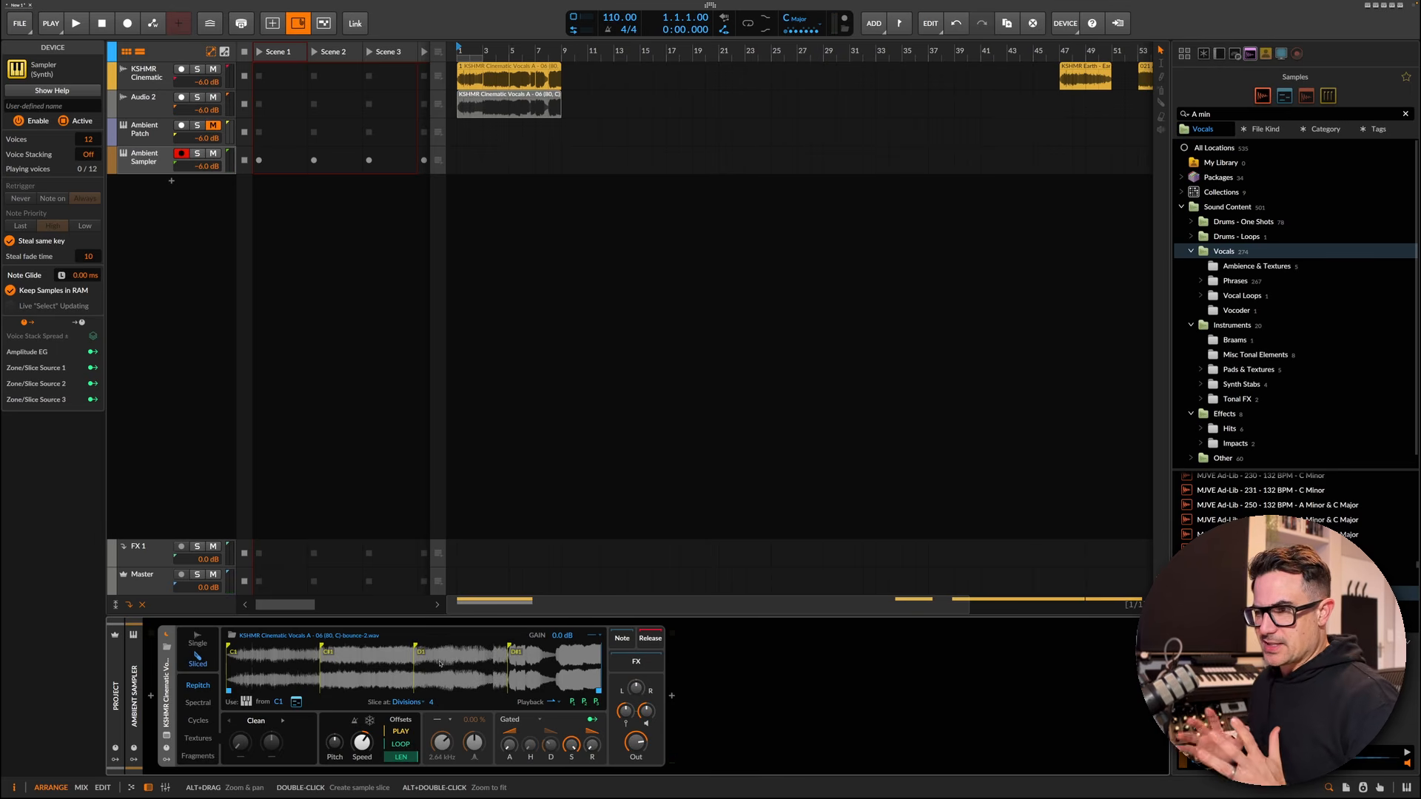
{"action": "left_click", "coordinate": [196, 756]}
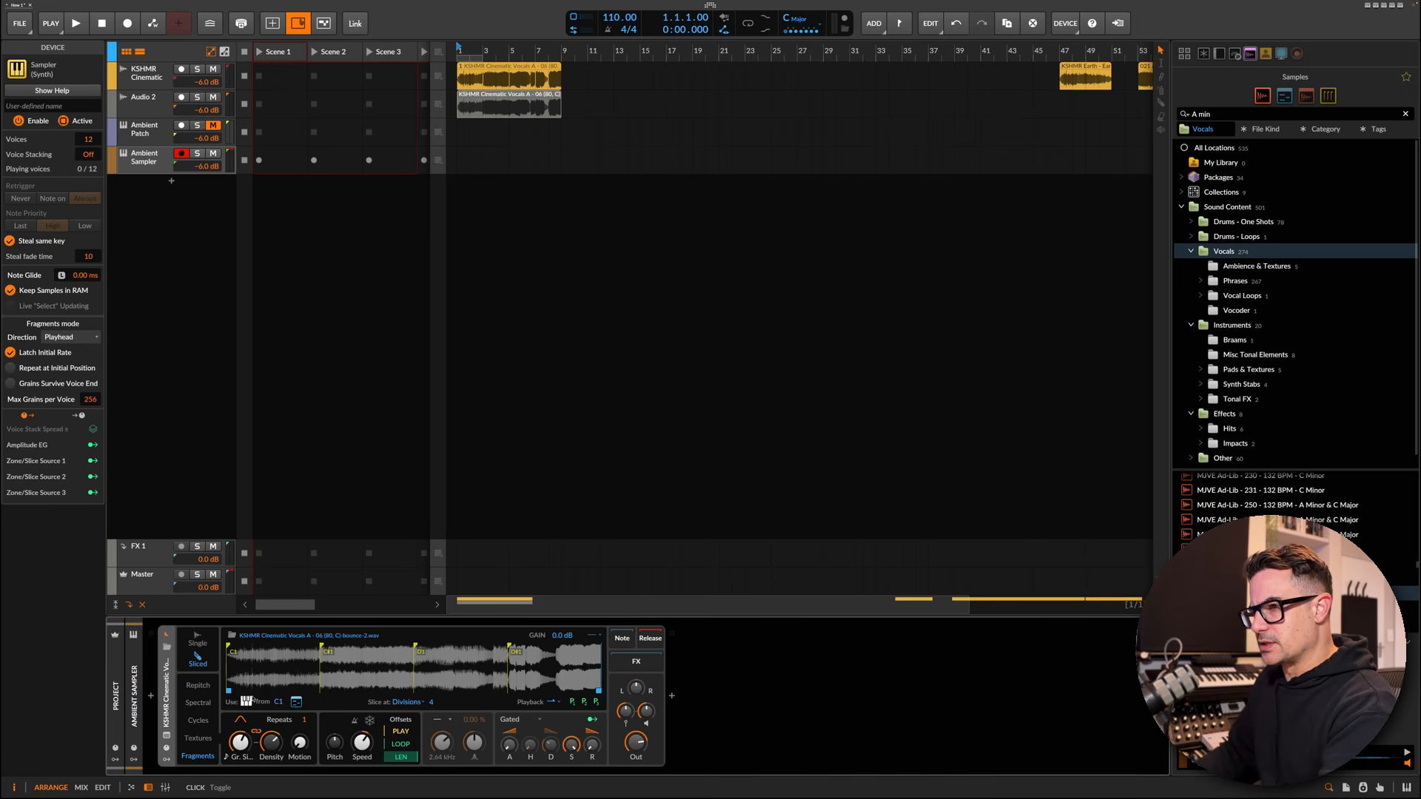
Set the Sampler to choose its slices with the "Select" parameter instead of keys
{"action": "left_click", "coordinate": [247, 702]}
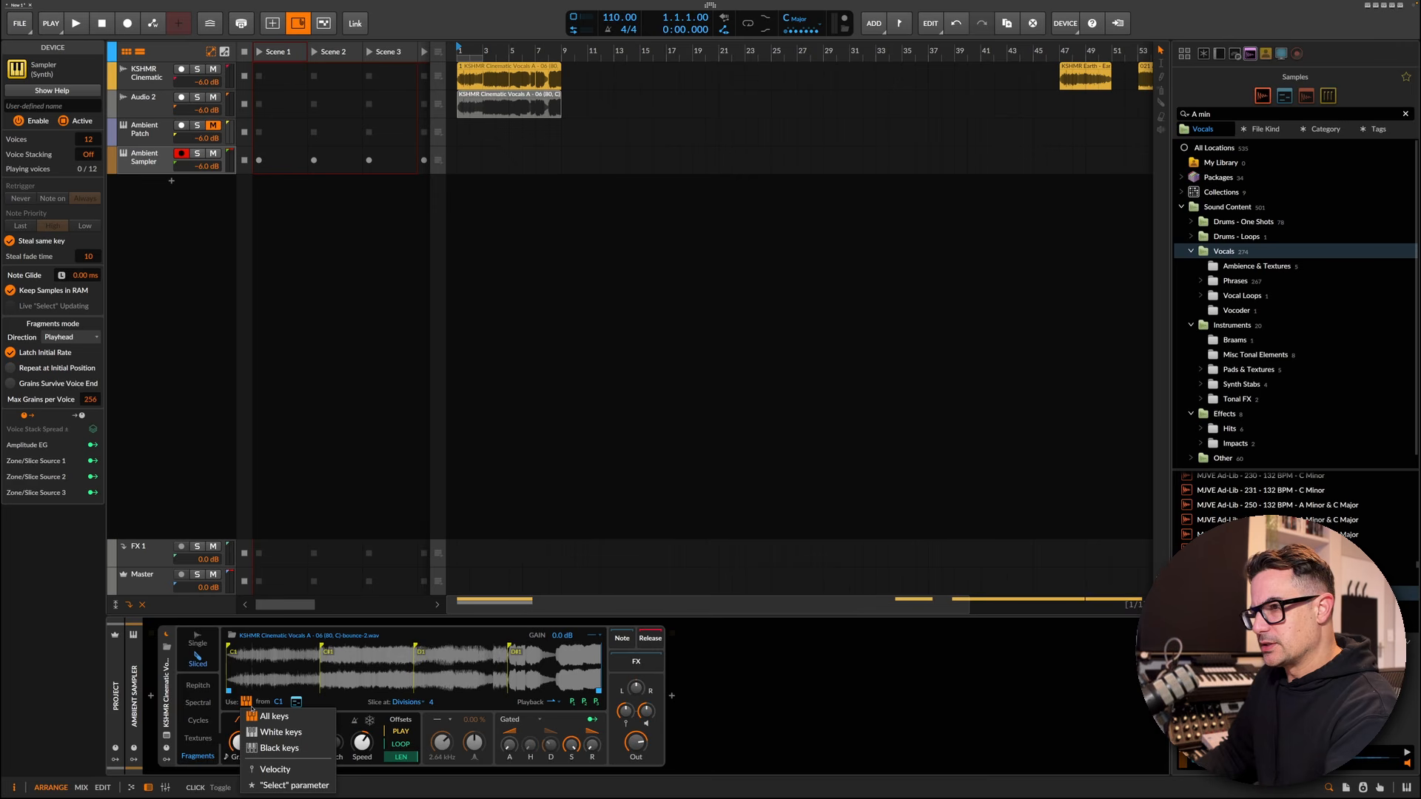
{"action": "left_click", "coordinate": [253, 715]}
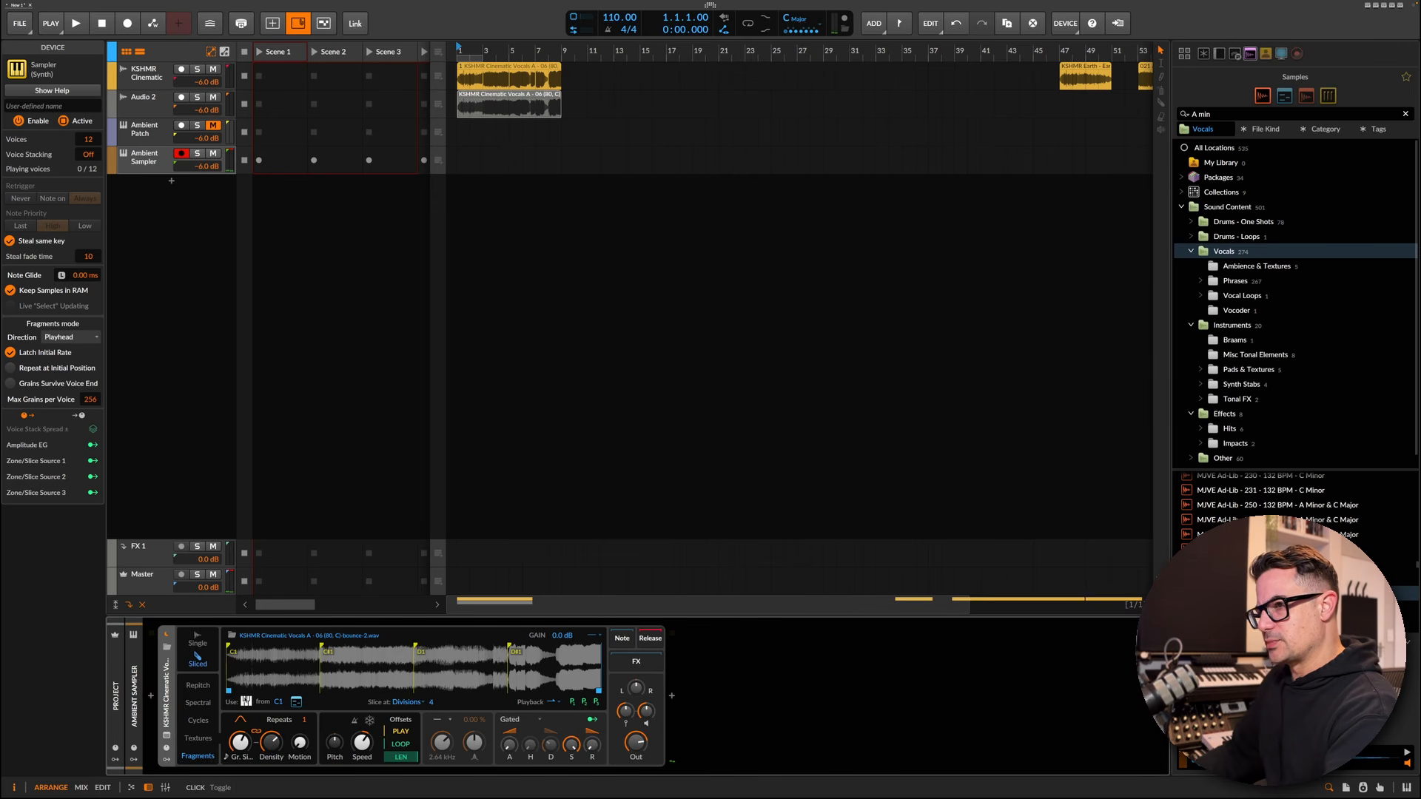
{"action": "left_click", "coordinate": [246, 702]}
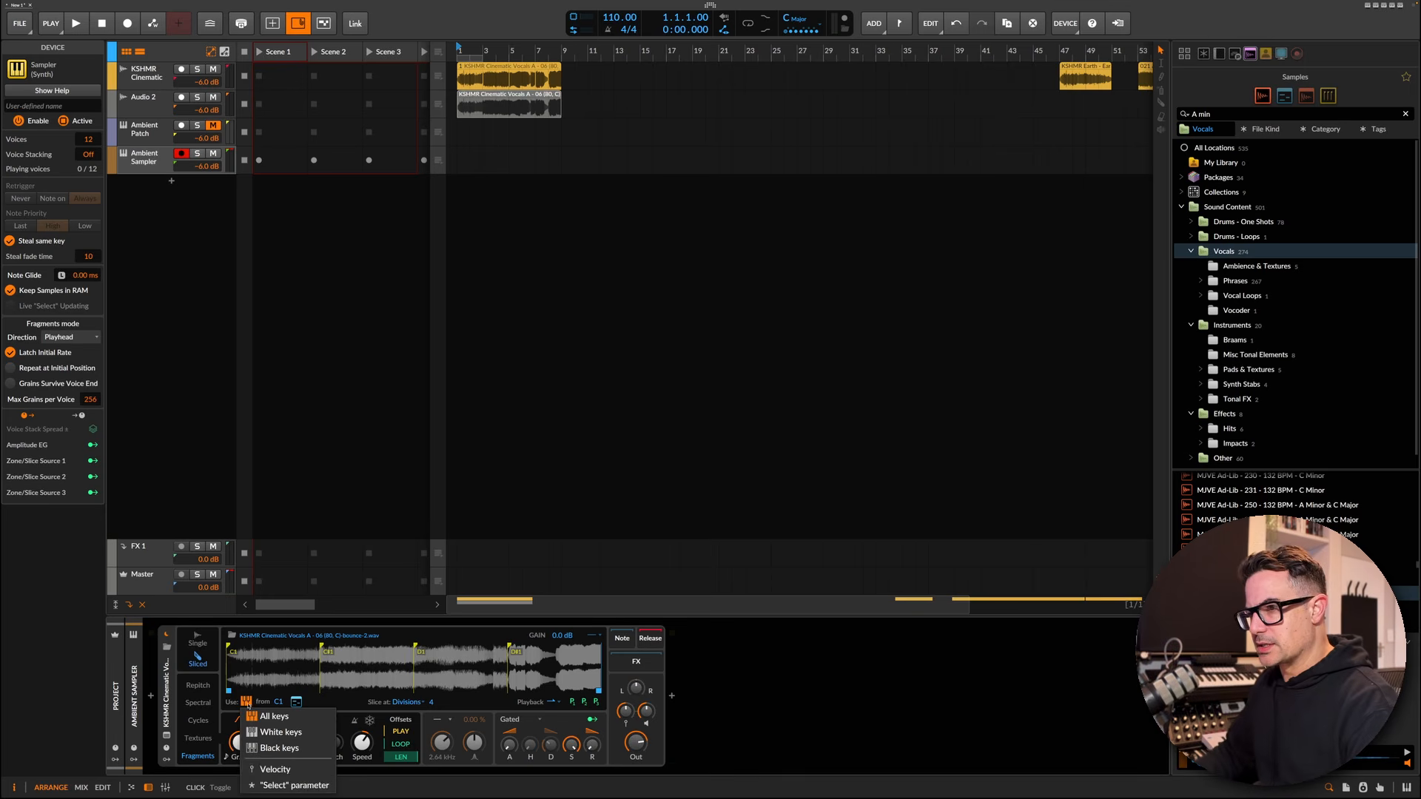
{"action": "left_click", "coordinate": [278, 786]}
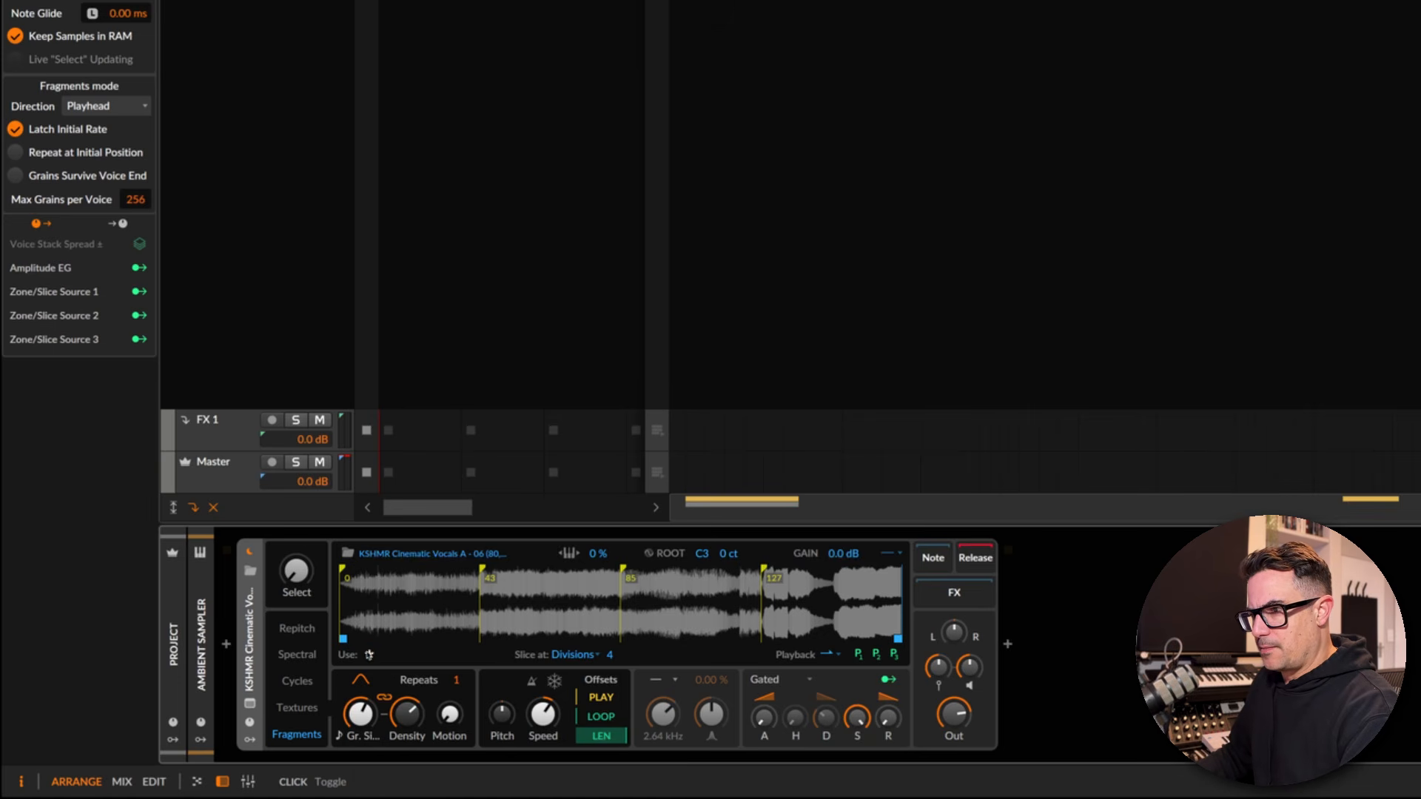
{"action": "left_click", "coordinate": [369, 655]}
{"action": "left_click", "coordinate": [369, 656]}
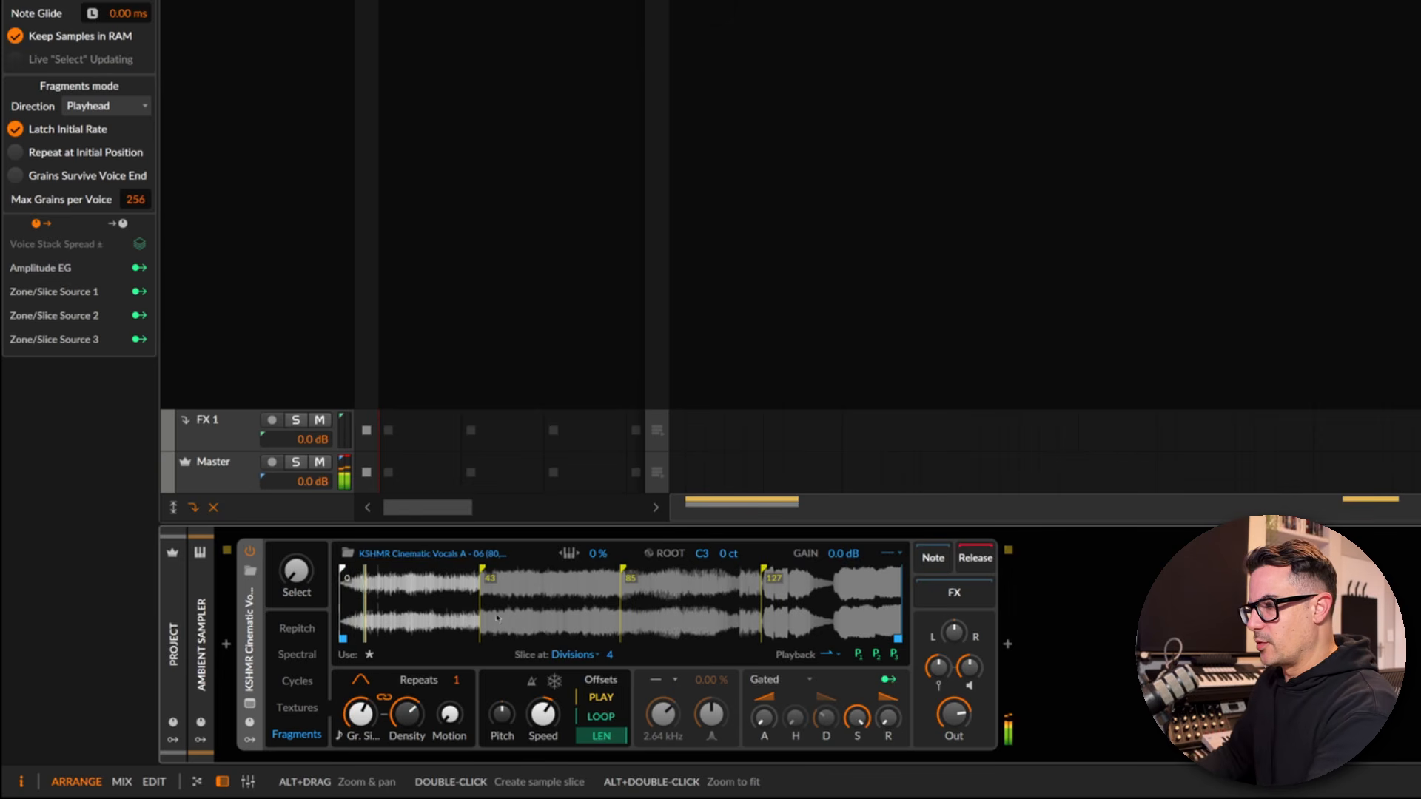
Turn on the Sampler's keytracking at 100 % so the slices follow the played pitch
{"action": "left_click", "coordinate": [569, 553]}
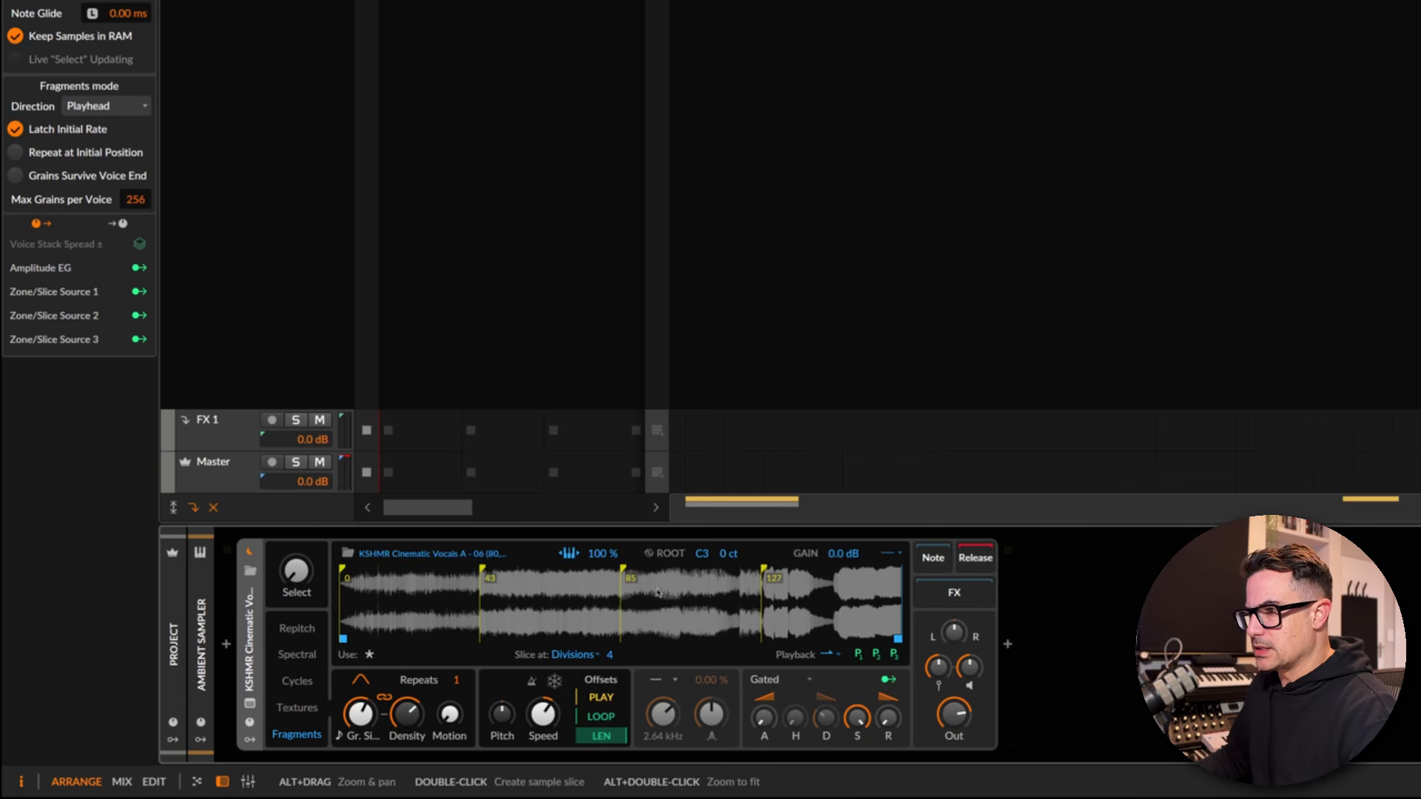
{"action": "left_click", "coordinate": [555, 681]}
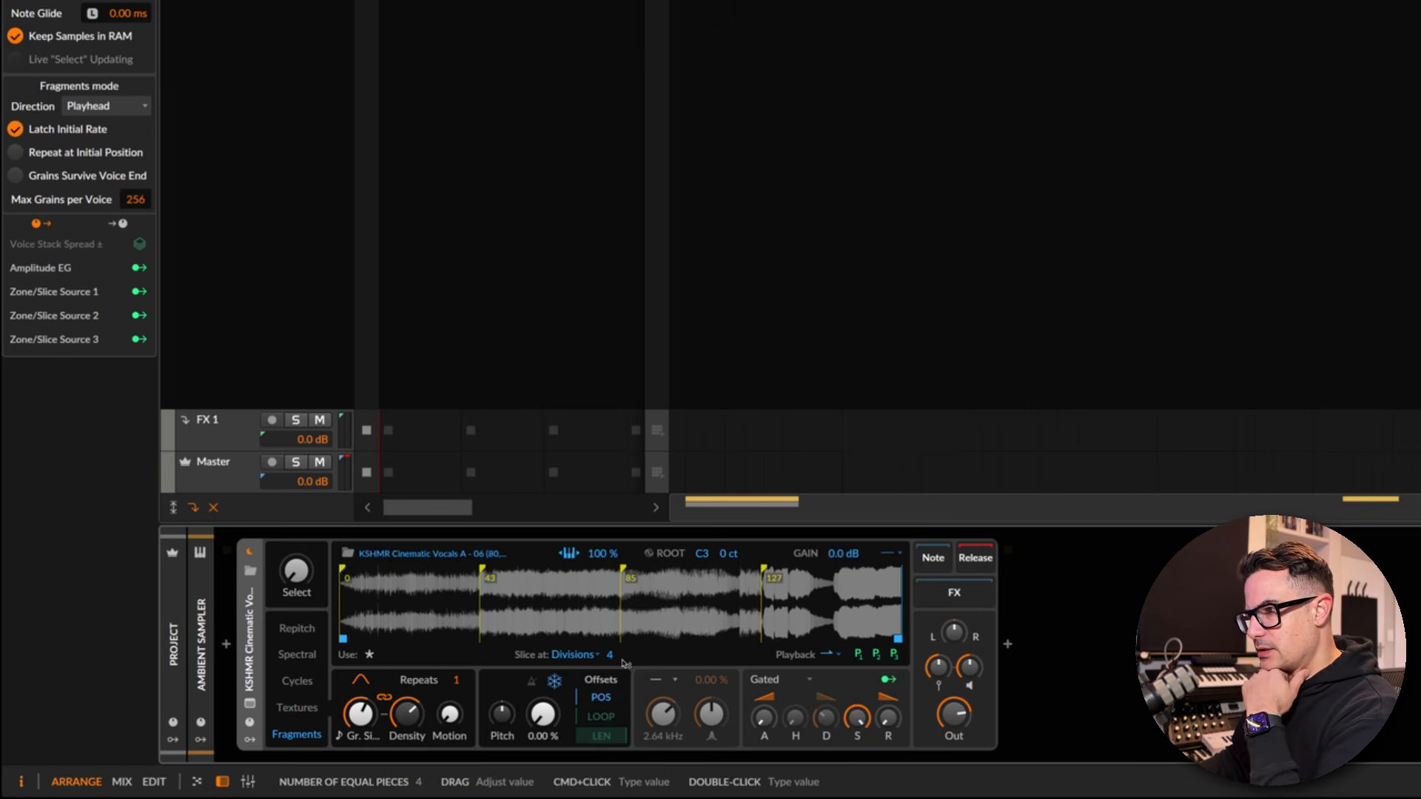
{"action": "left_click", "coordinate": [555, 681]}
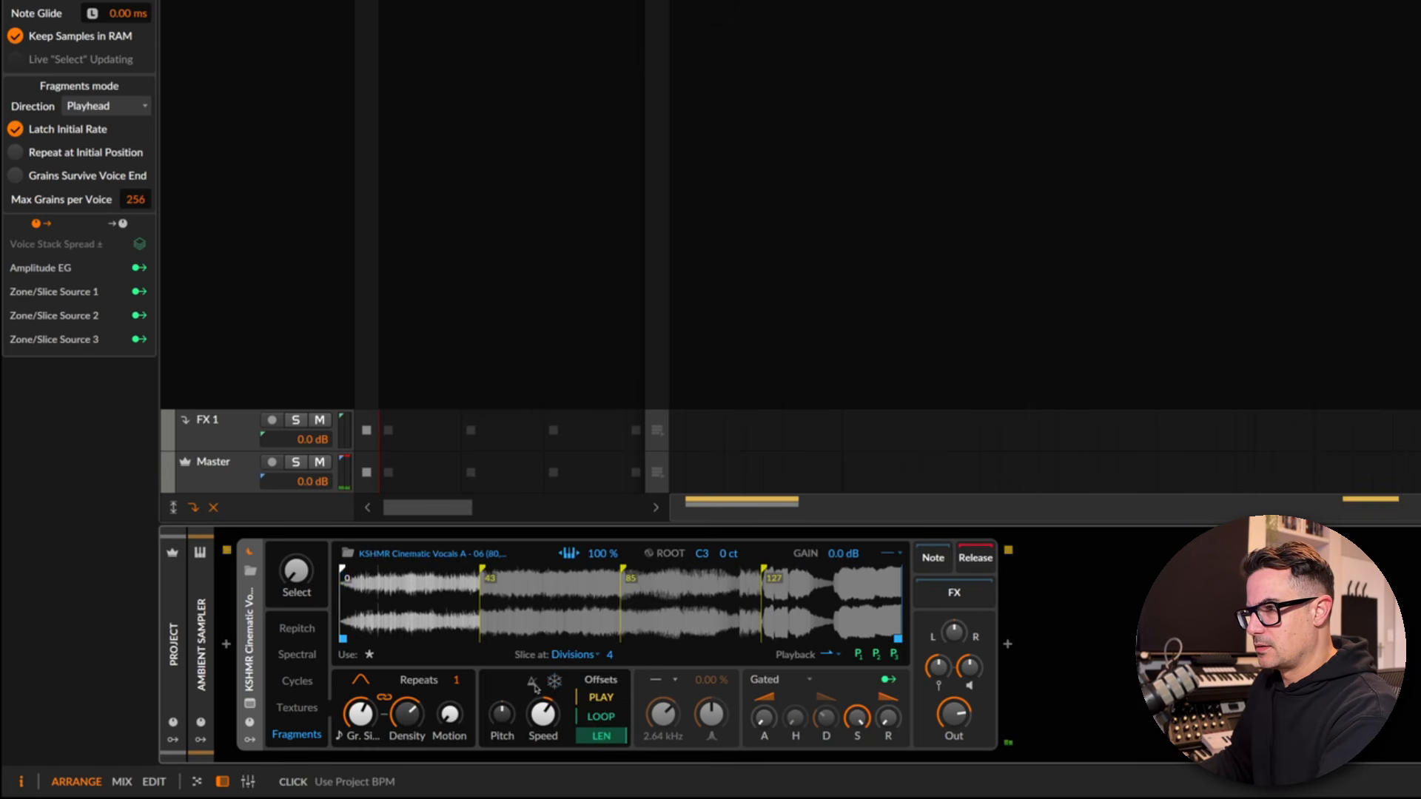
Switch the Sampler's slice playback to looping and freeze the playhead
{"action": "left_click", "coordinate": [829, 654]}
{"action": "left_click", "coordinate": [903, 737]}
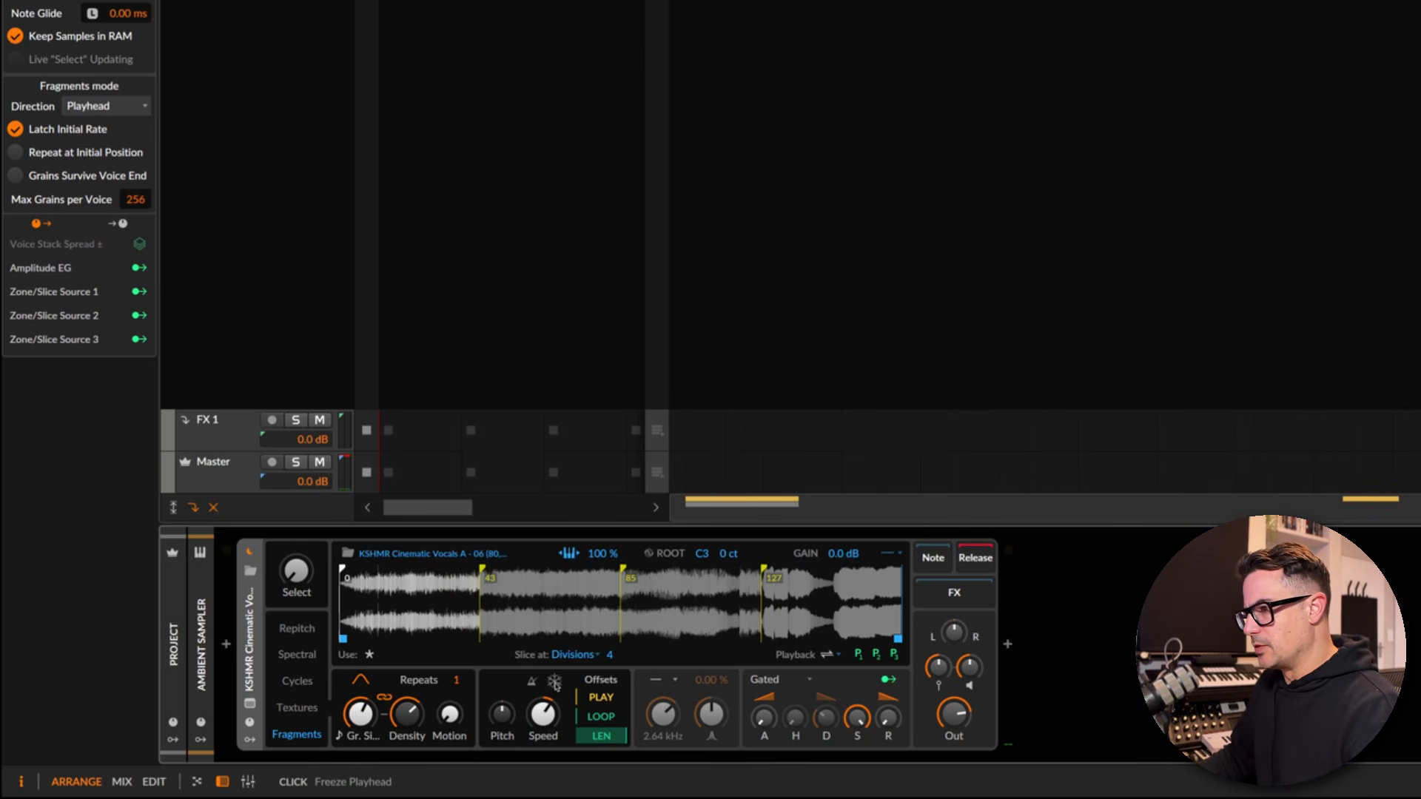
{"action": "left_click", "coordinate": [555, 681]}
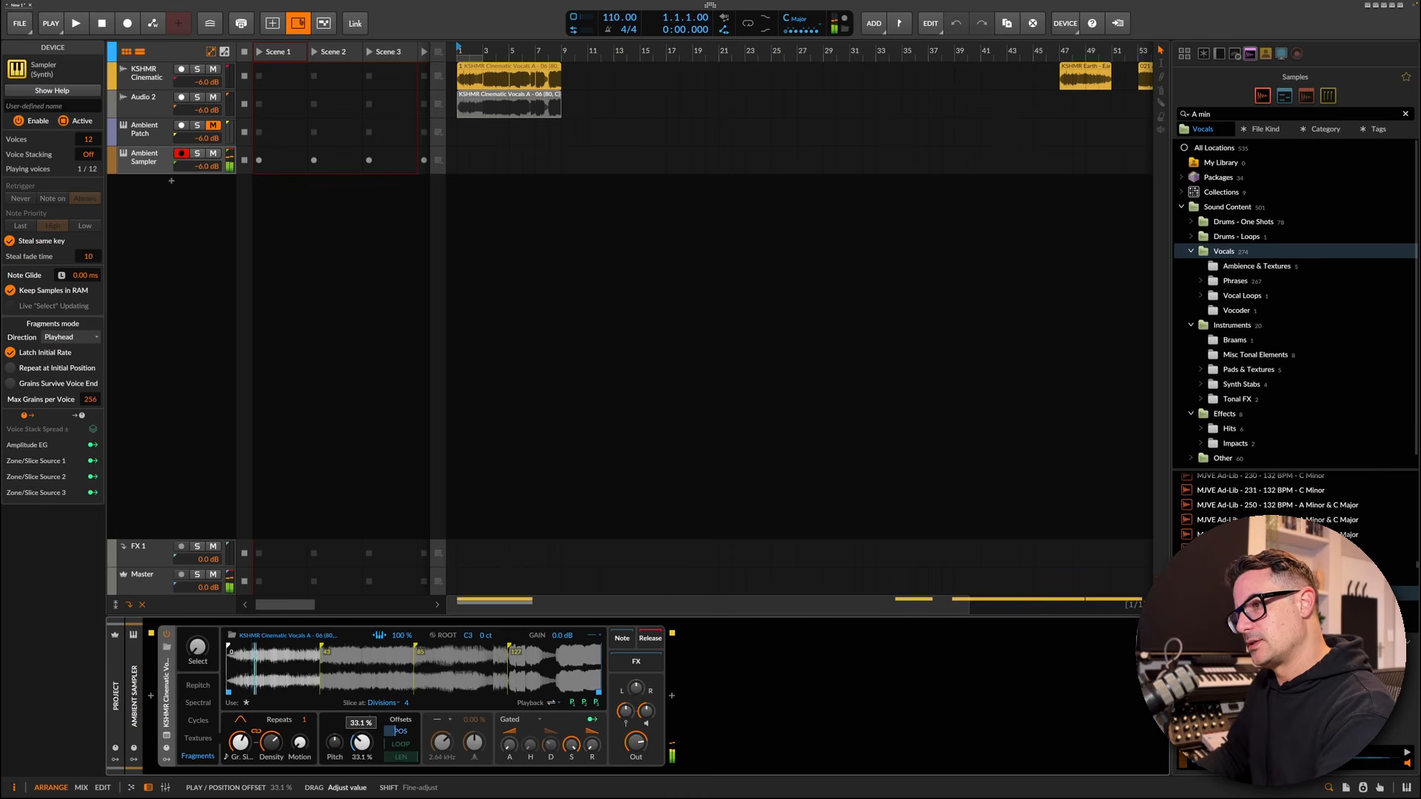
Audition the frozen playhead at different positions across the first slice, then return its position to 0 %
{"action": "left_click_drag", "start_coordinate": [394, 732], "coordinate": [406, 731]}
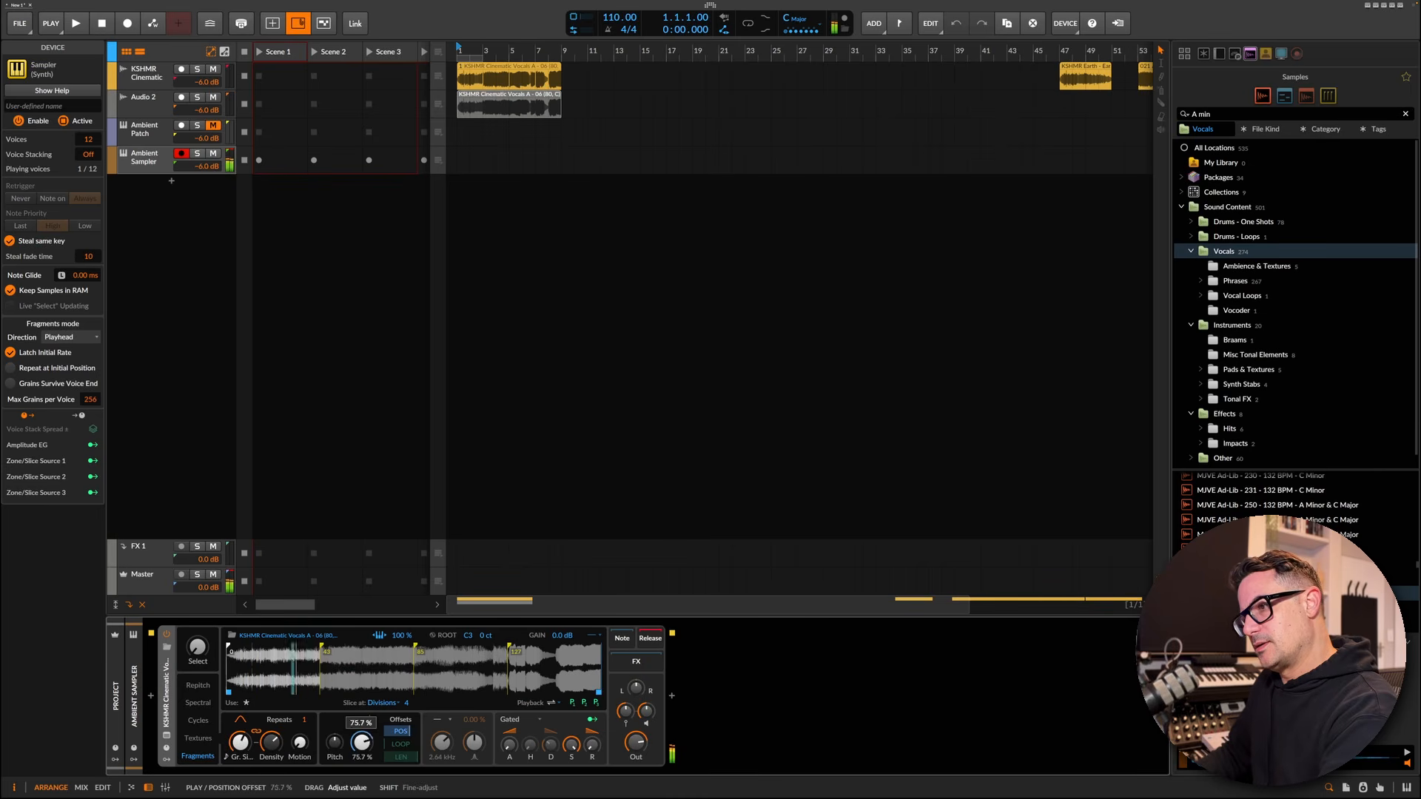
{"action": "double_click", "coordinate": [361, 743]}
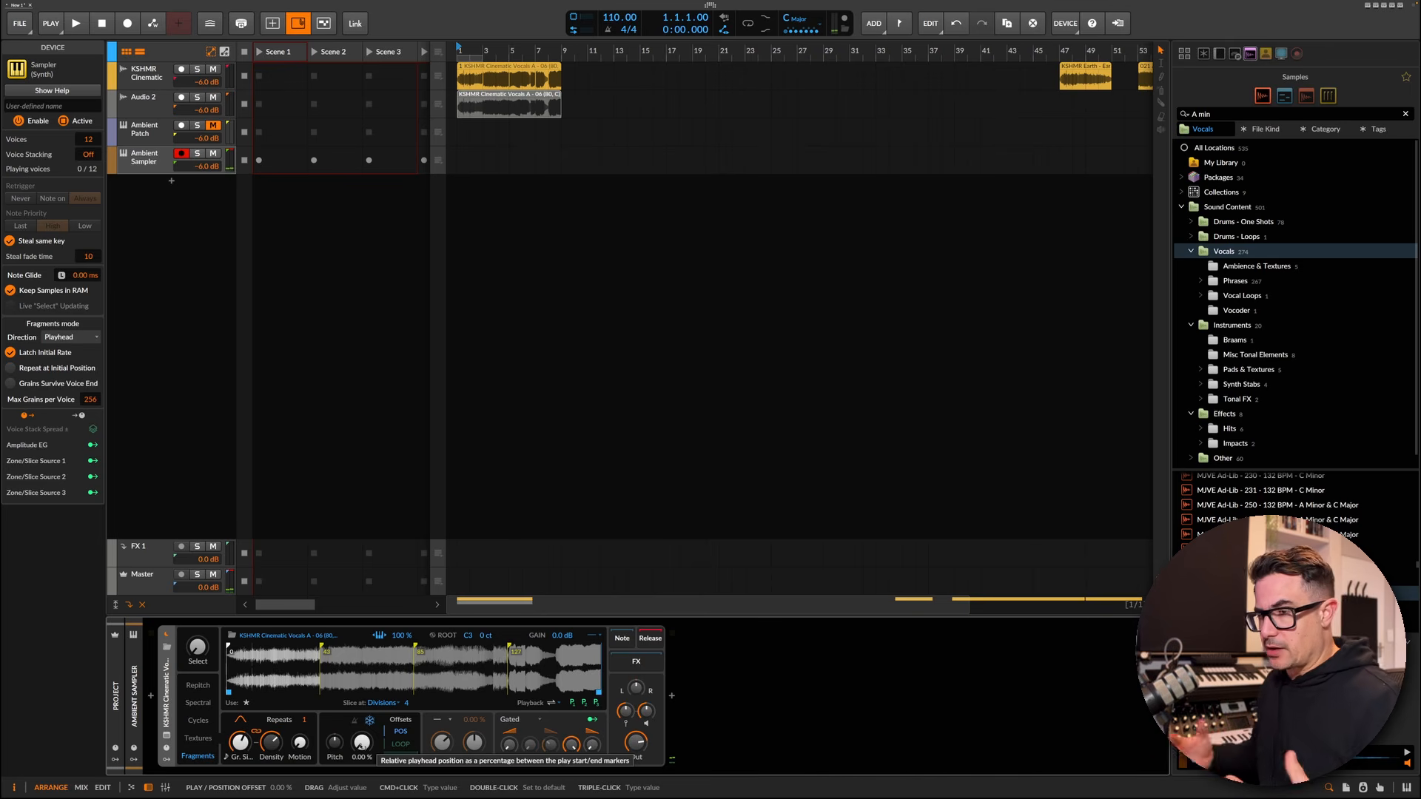
{"action": "left_click_drag", "start_coordinate": [361, 745], "coordinate": [400, 732]}
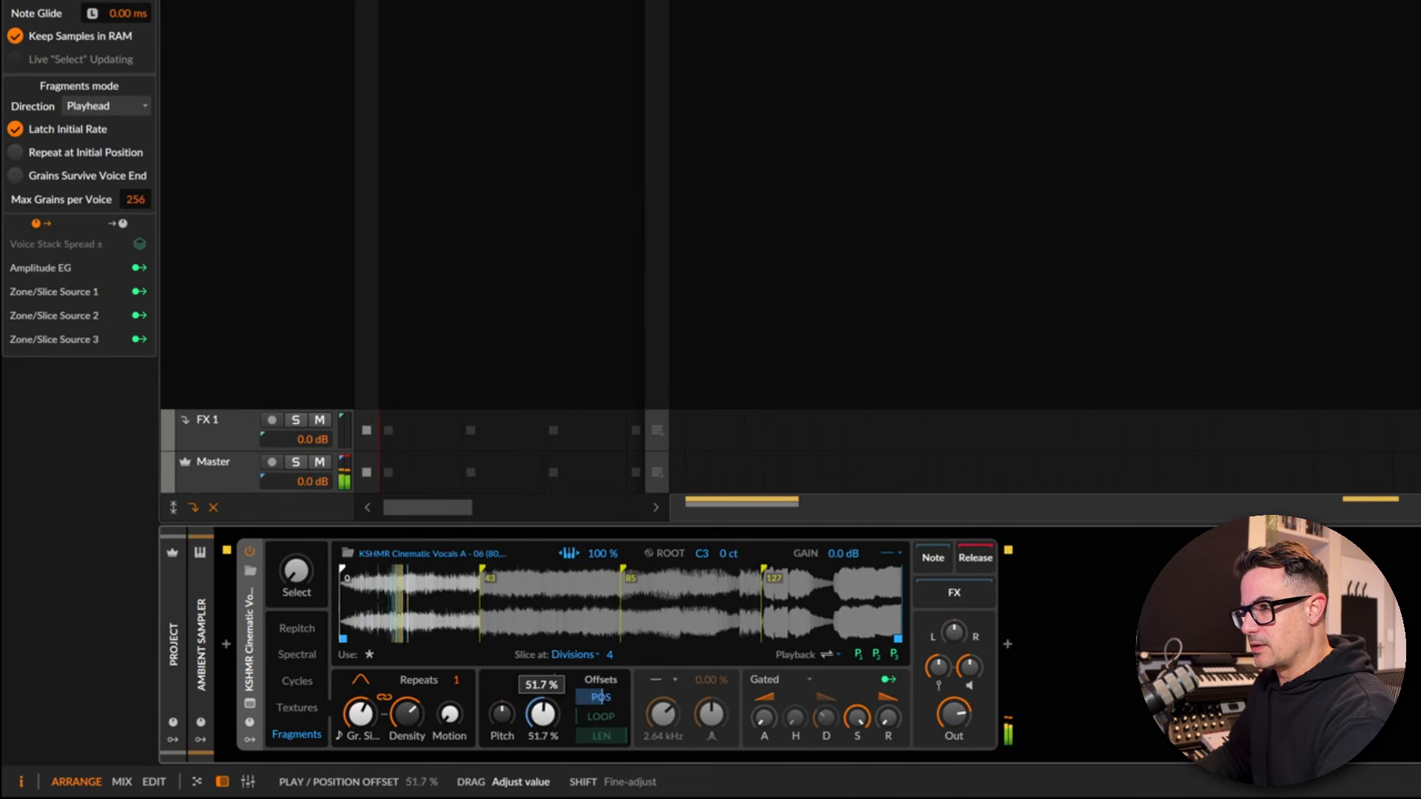
{"action": "left_click_drag", "start_coordinate": [544, 715], "coordinate": [544, 770]}
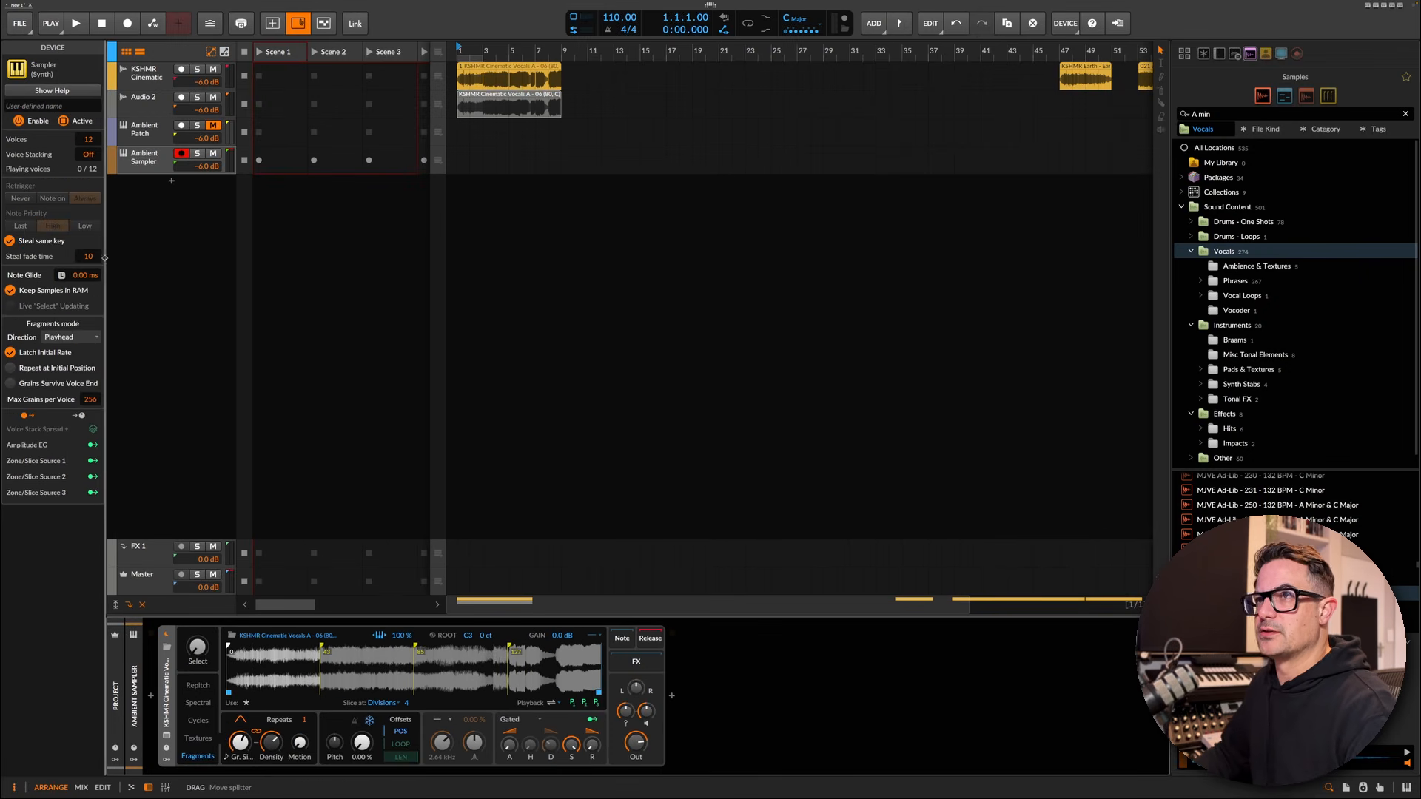
Set the Sampler's voice stacking to 4 and add a Voice Control modulator to it
{"action": "left_click_drag", "start_coordinate": [88, 154], "coordinate": [93, 148]}
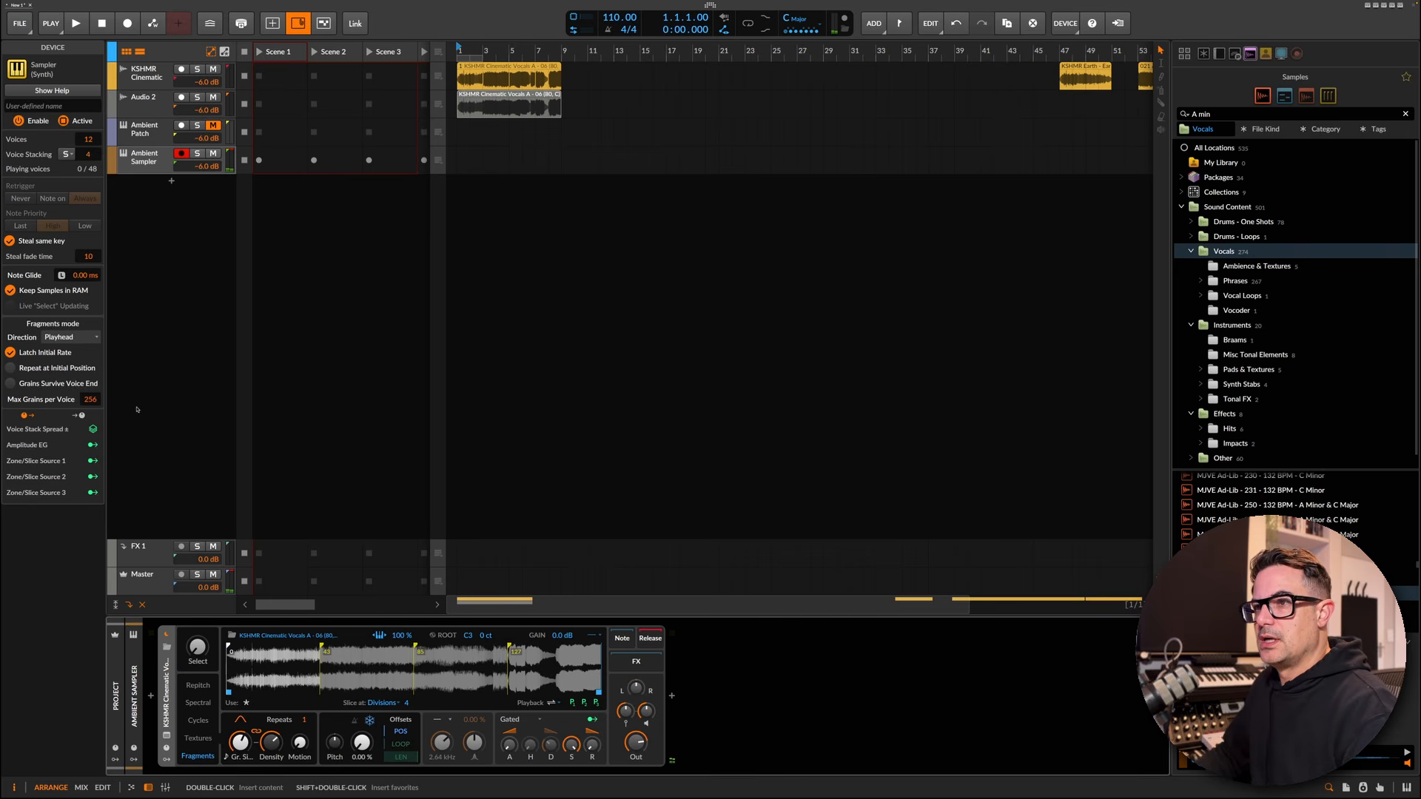
{"action": "left_click", "coordinate": [169, 761]}
{"action": "left_click", "coordinate": [185, 649]}
{"action": "type", "text": "v"}
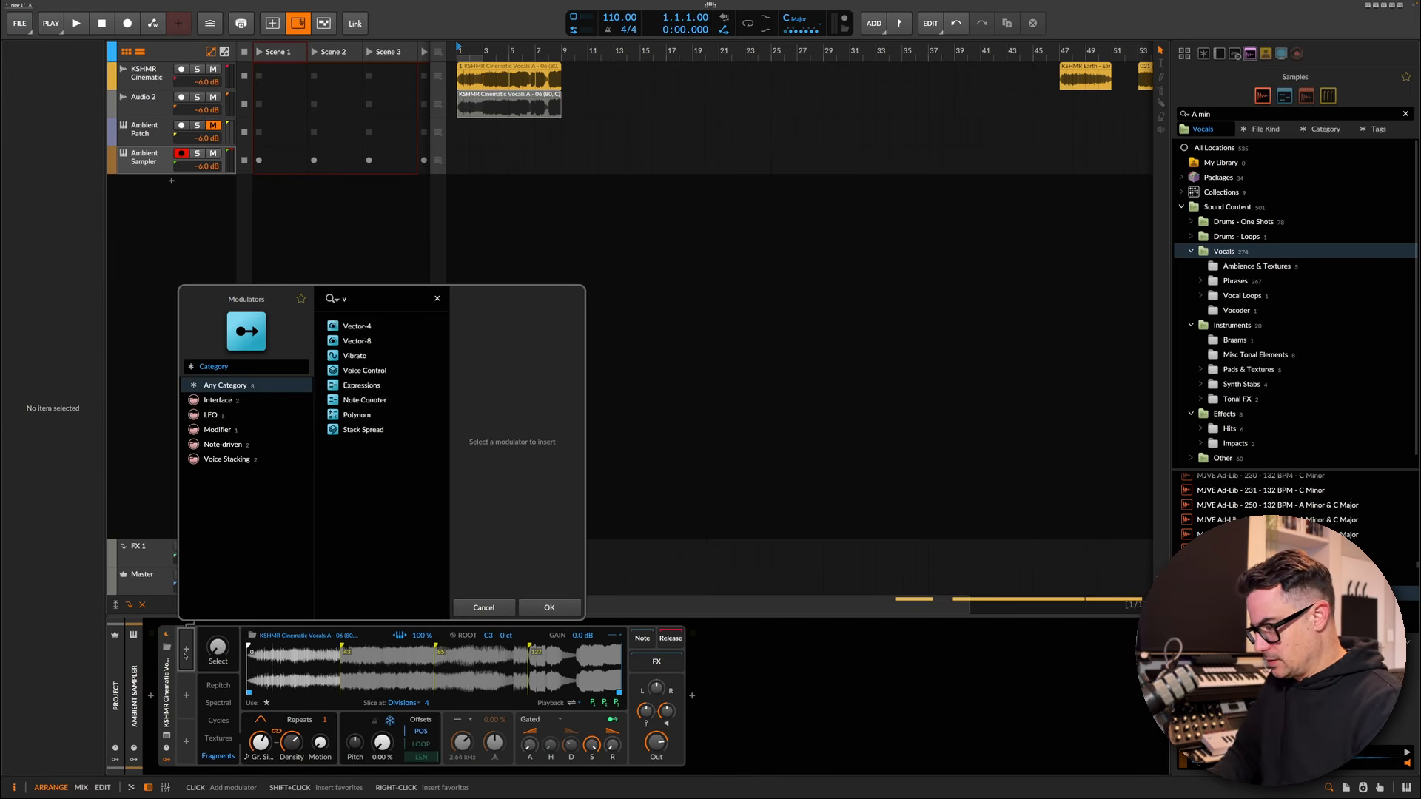
{"action": "type", "text": "oic"}
{"action": "key", "text": "Down"}
{"action": "key", "text": "Return"}
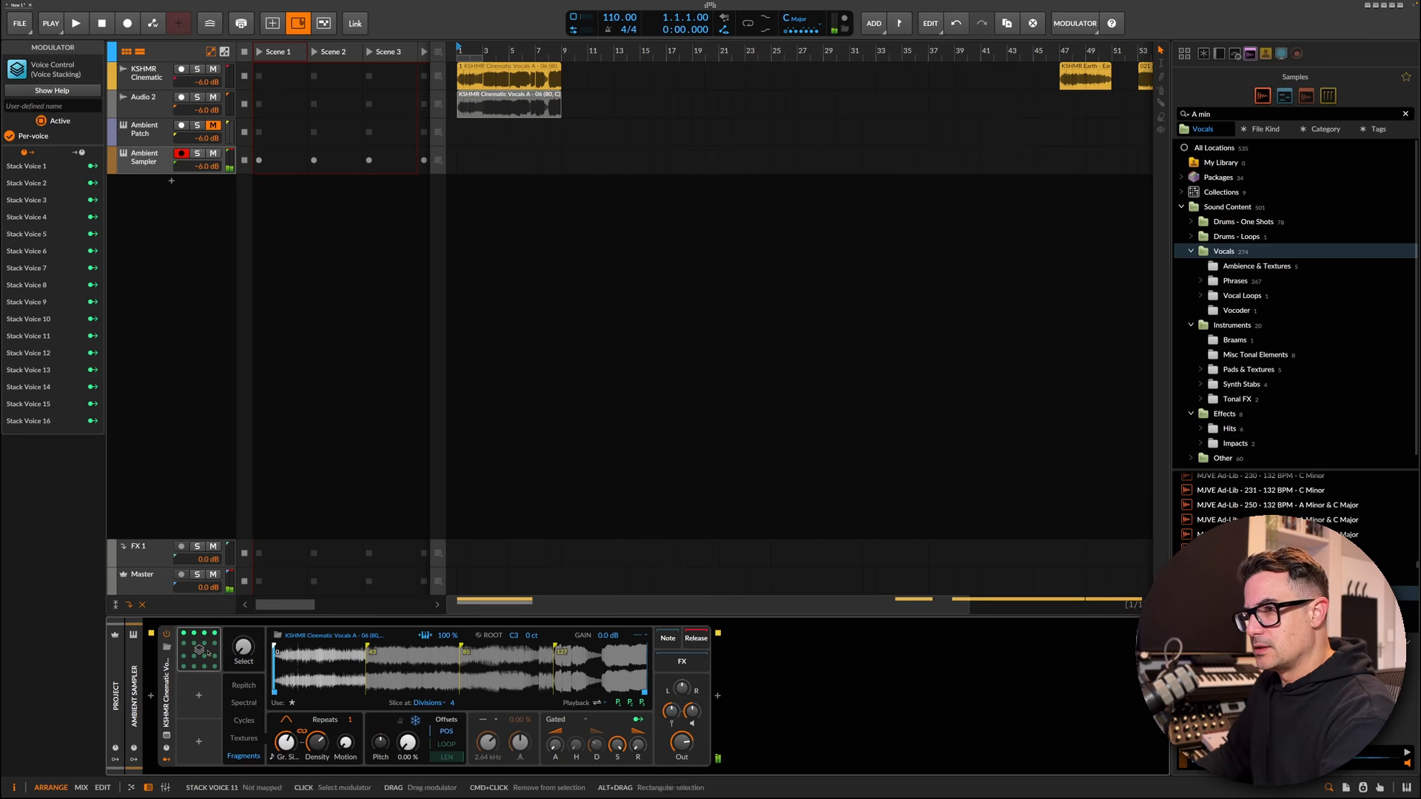
Audition the slices by sweeping the Sampler's Select parameter, then return it to 0
{"action": "left_click", "coordinate": [255, 671]}
{"action": "mouse_move", "coordinate": [243, 647]}
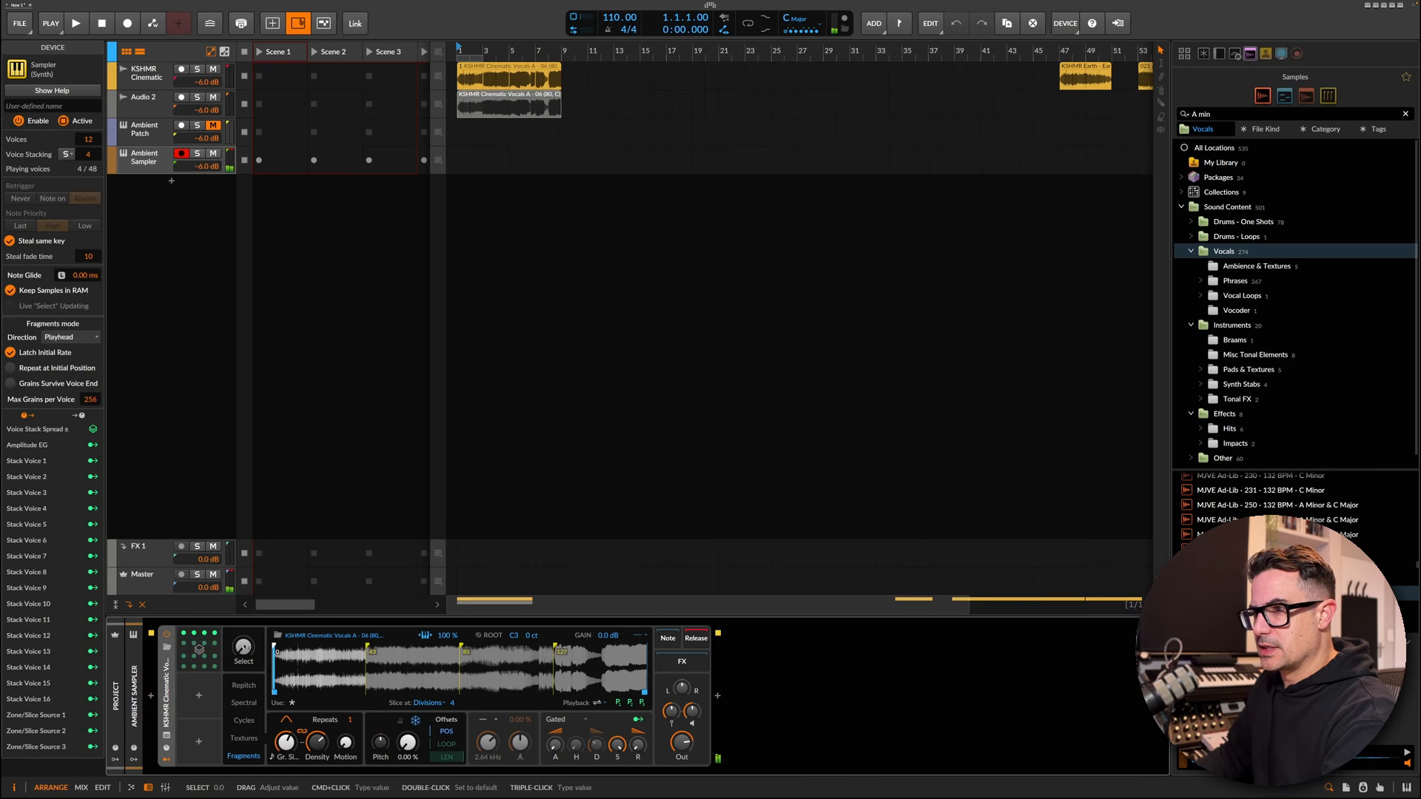
{"action": "left_click_drag", "start_coordinate": [243, 647], "coordinate": [243, 598]}
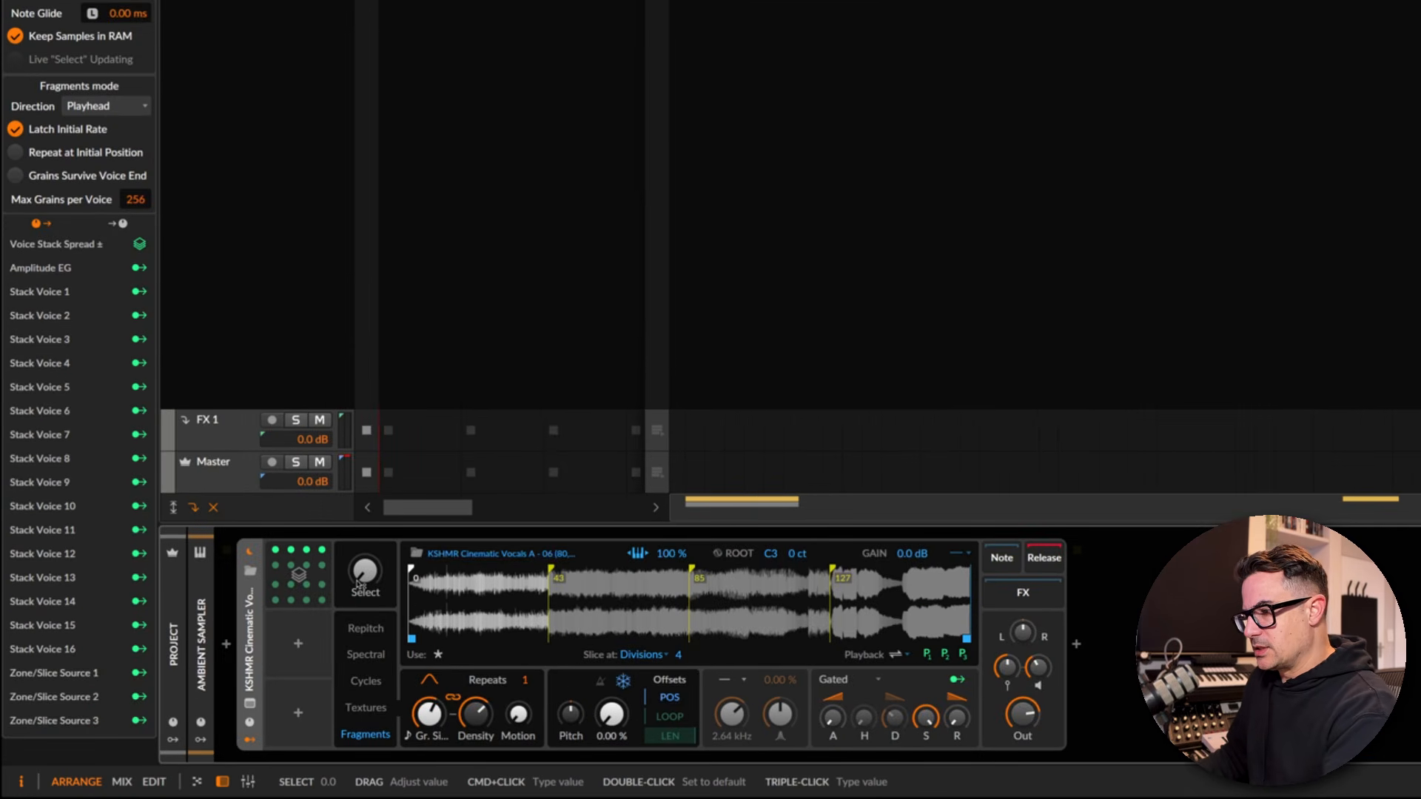
Modulate Select with Stack Voices 2, 3 and 4 by 0.303, 0.643 and 0.897 so each voice plays its own slice
{"action": "left_click", "coordinate": [291, 551]}
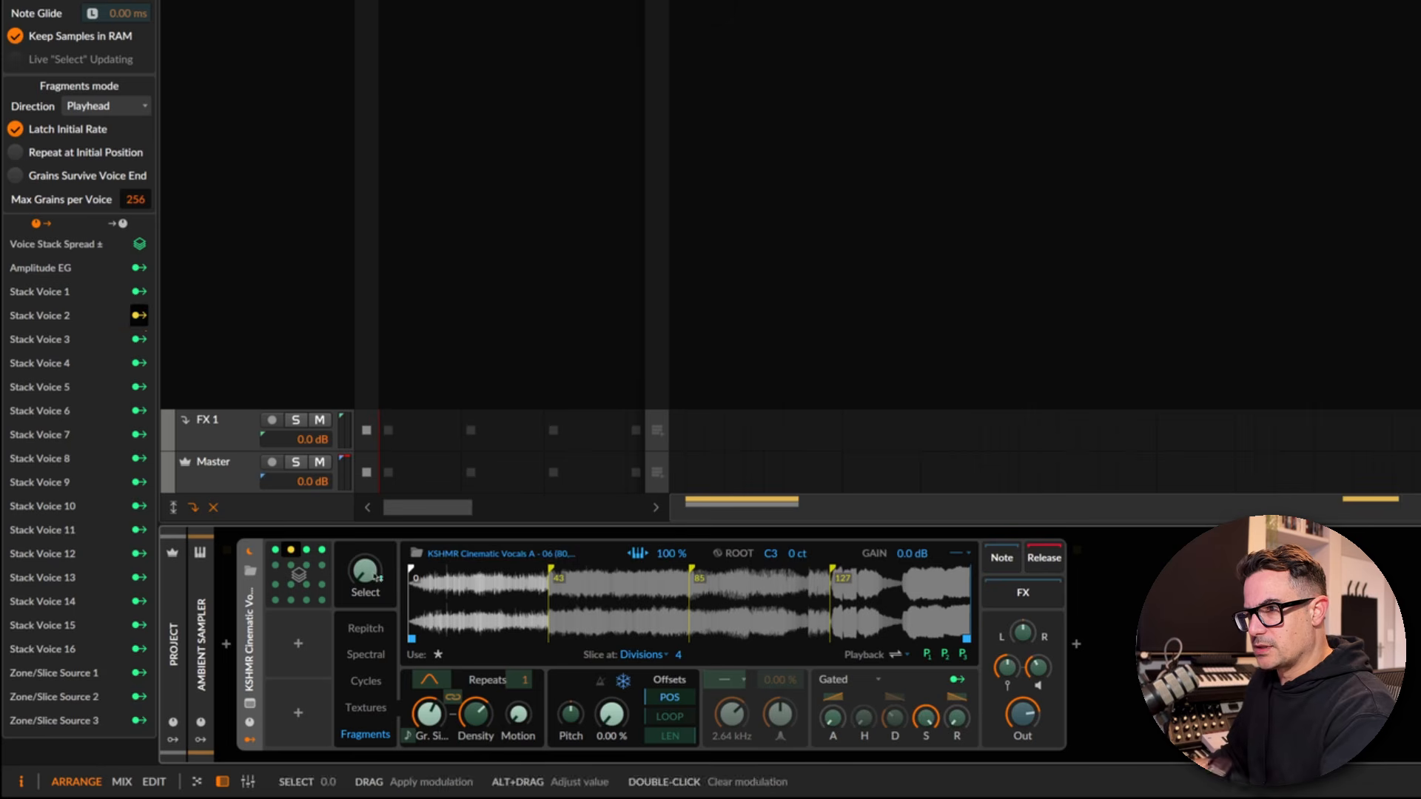
{"action": "left_click_drag", "start_coordinate": [365, 572], "coordinate": [365, 533]}
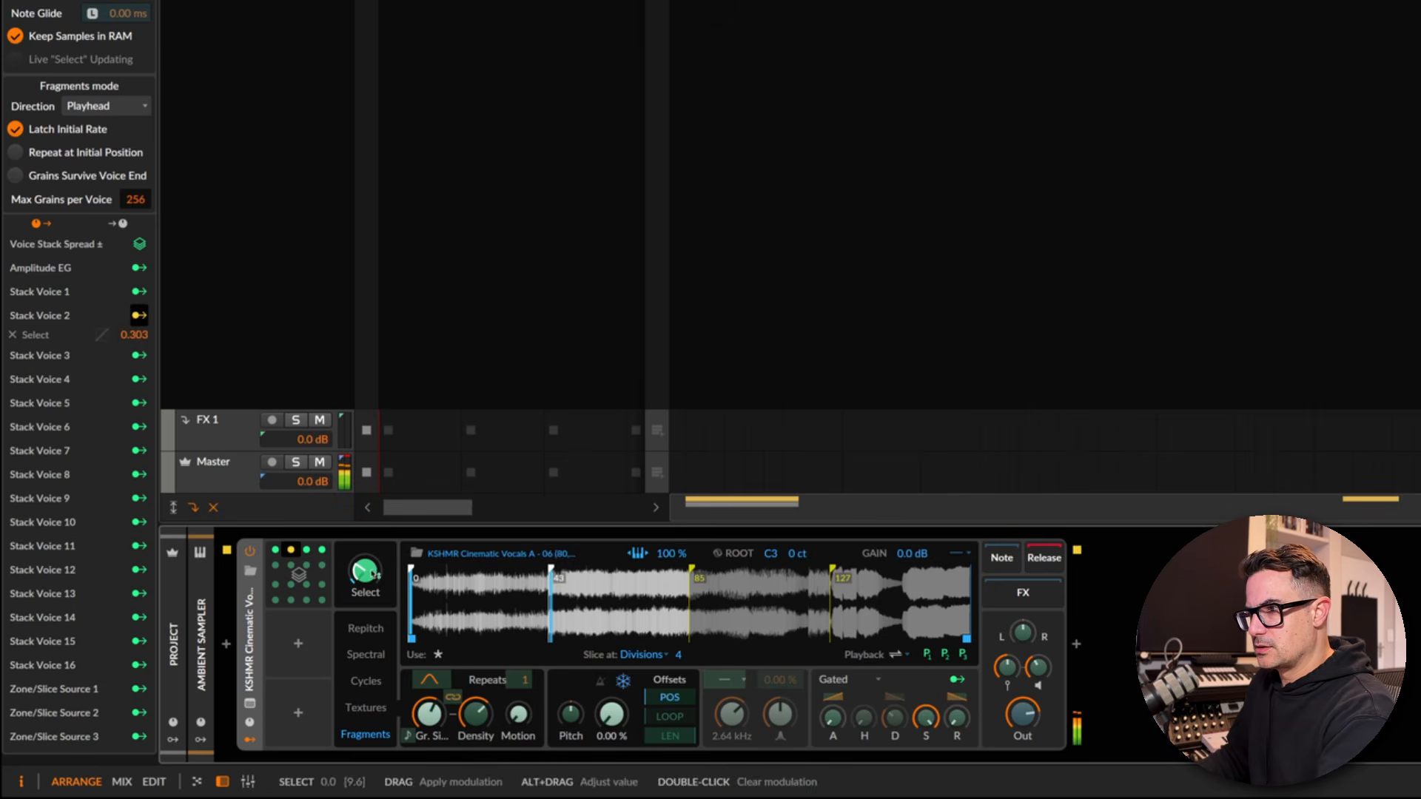
{"action": "left_click", "coordinate": [306, 551]}
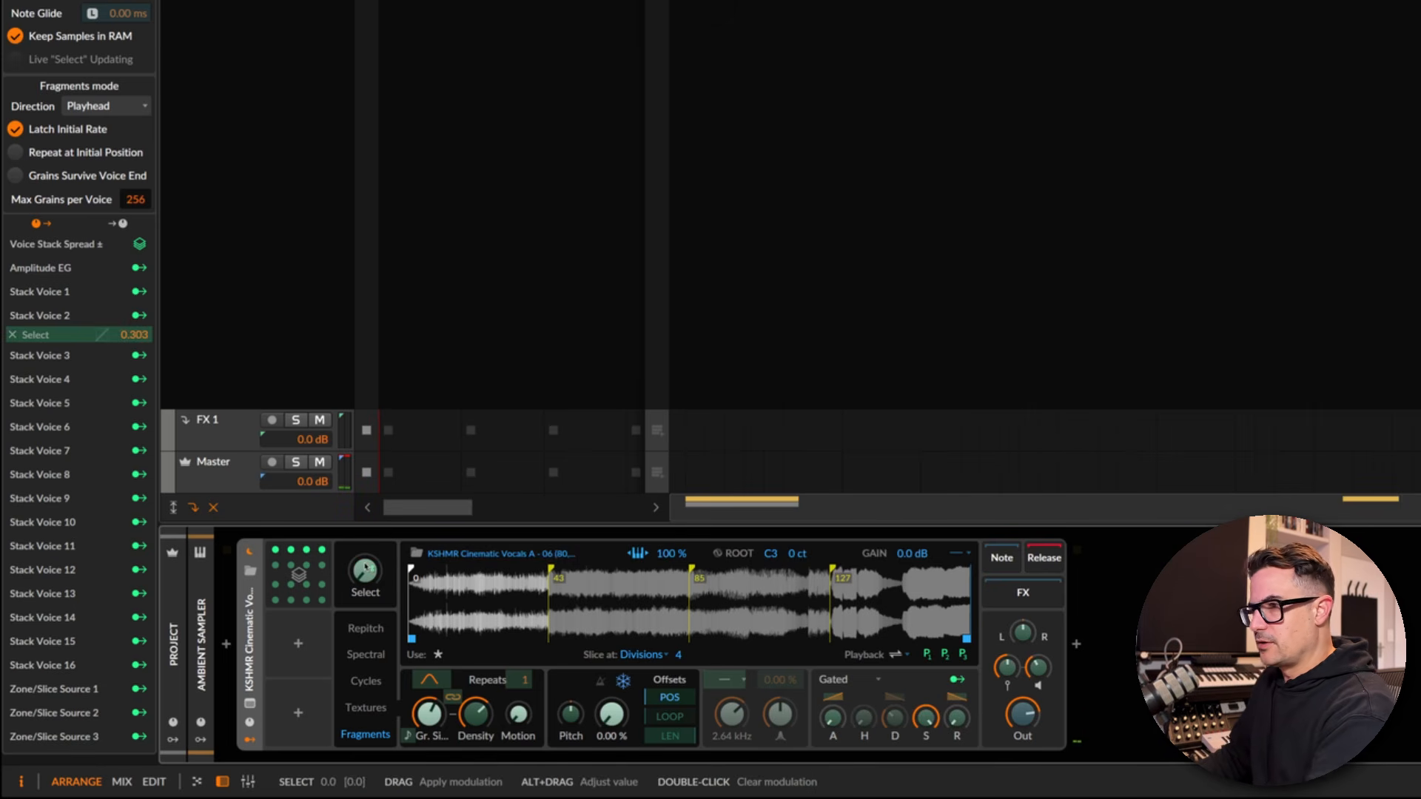
{"action": "left_click_drag", "start_coordinate": [365, 572], "coordinate": [365, 493]}
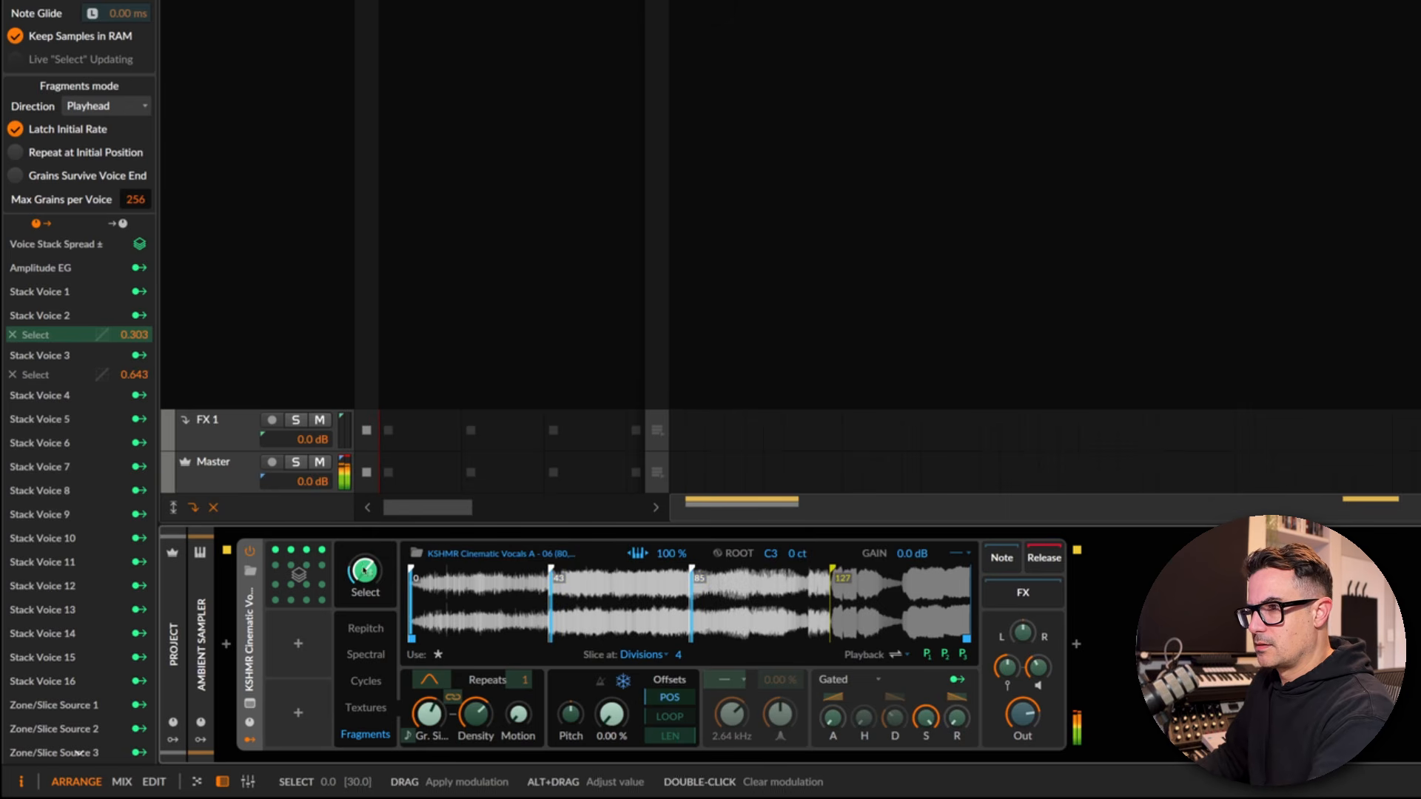
{"action": "left_click", "coordinate": [321, 550]}
{"action": "left_click_drag", "start_coordinate": [365, 571], "coordinate": [365, 503]}
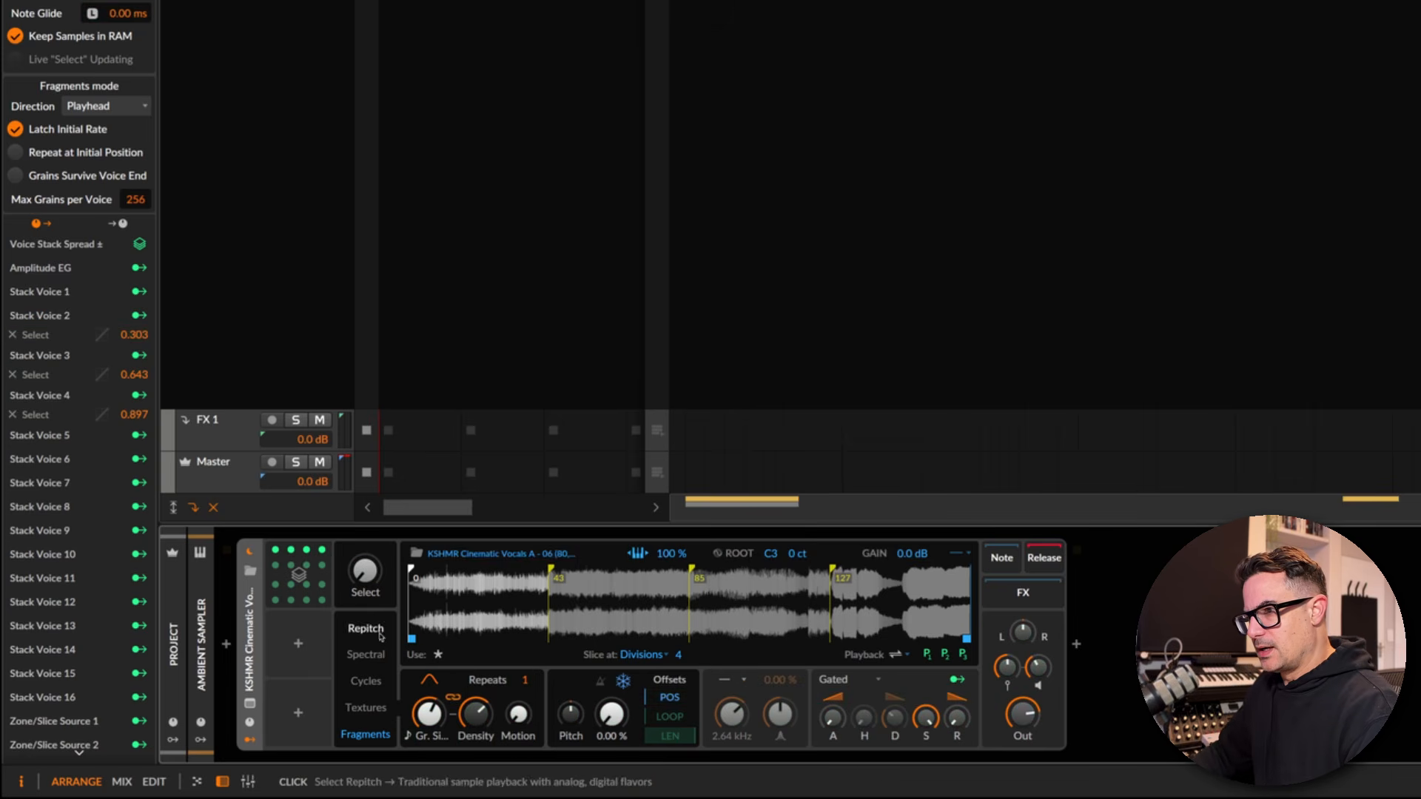
Add an LFO modulator to the Sampler, show its settings and make it polyphonic
{"action": "left_click", "coordinate": [300, 645]}
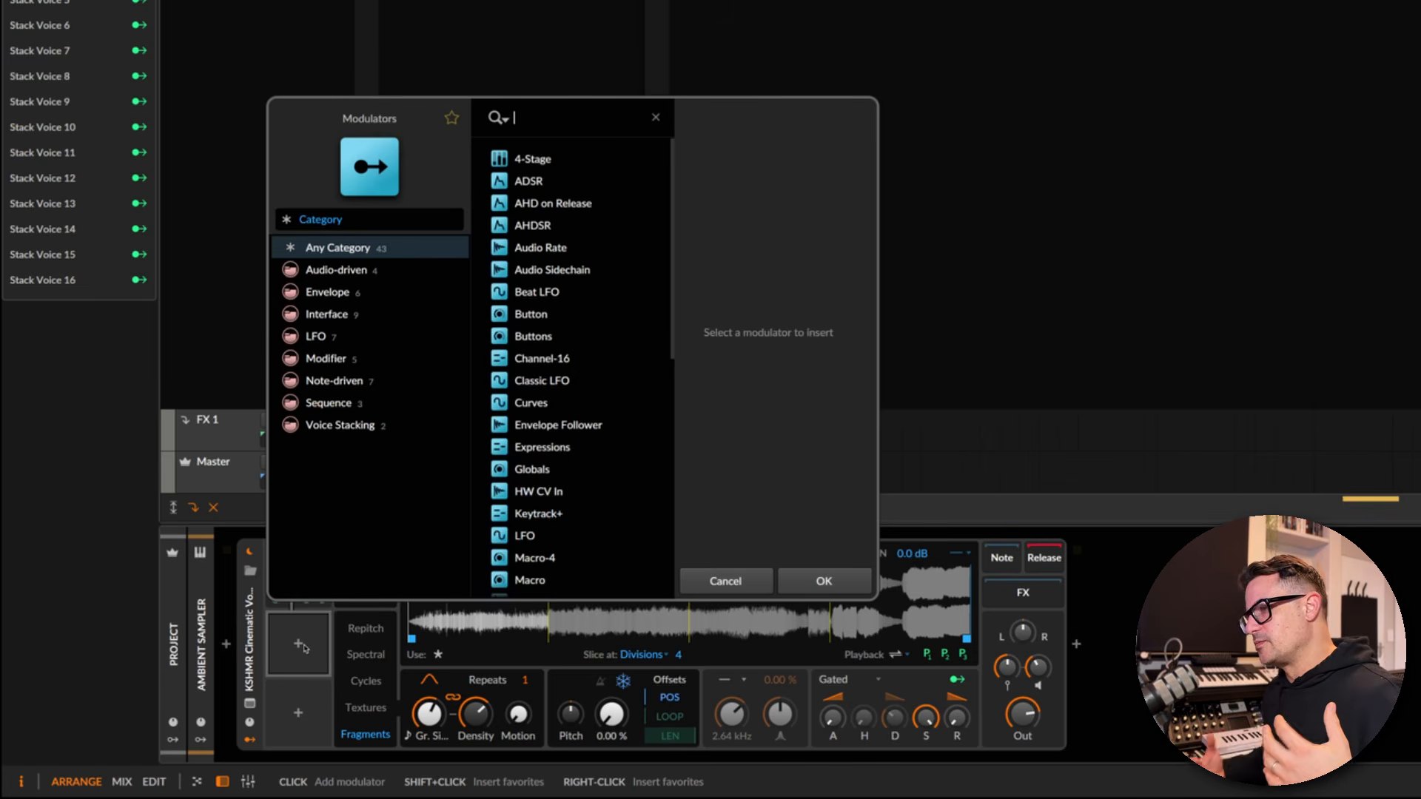
{"action": "type", "text": "lfo"}
{"action": "key", "text": "Down"}
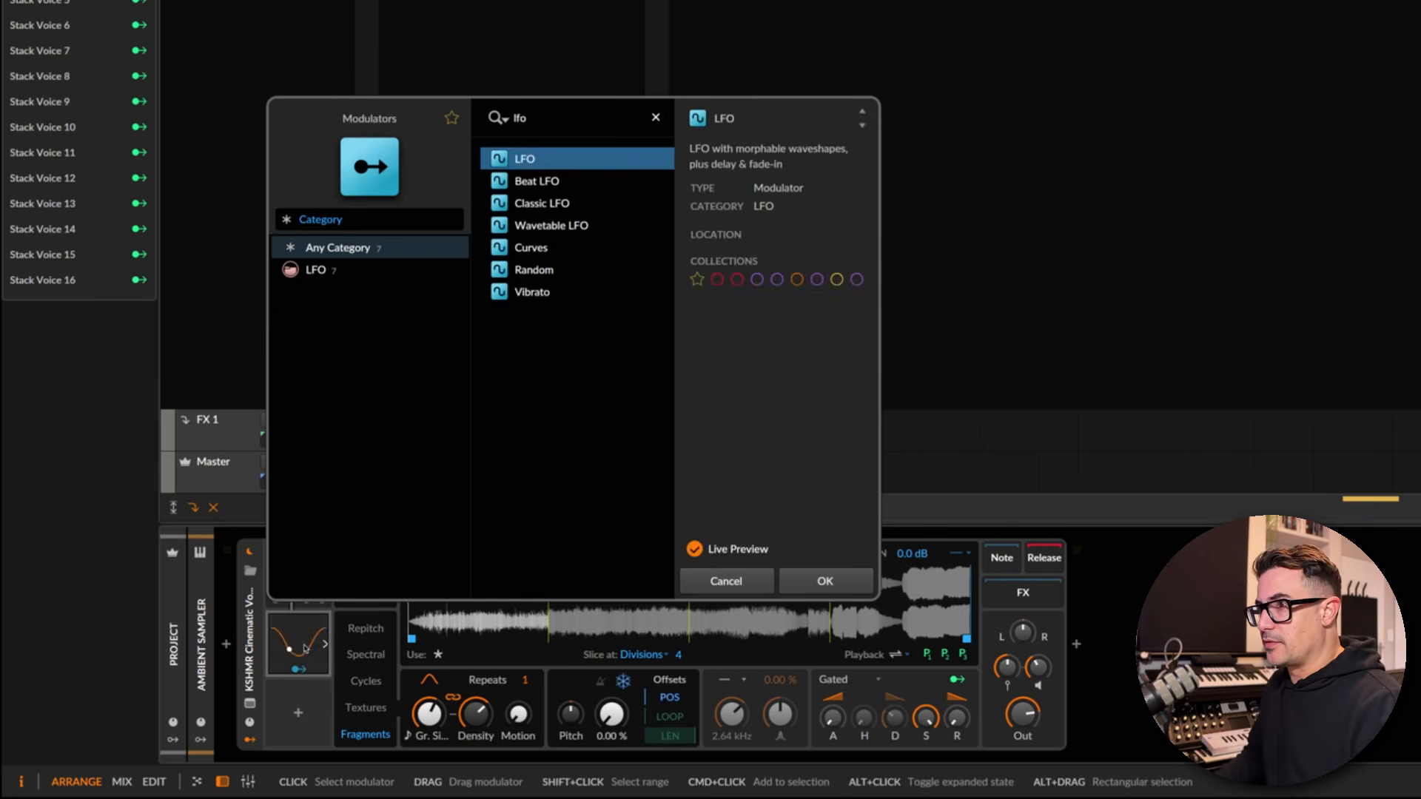
{"action": "key", "text": "Return"}
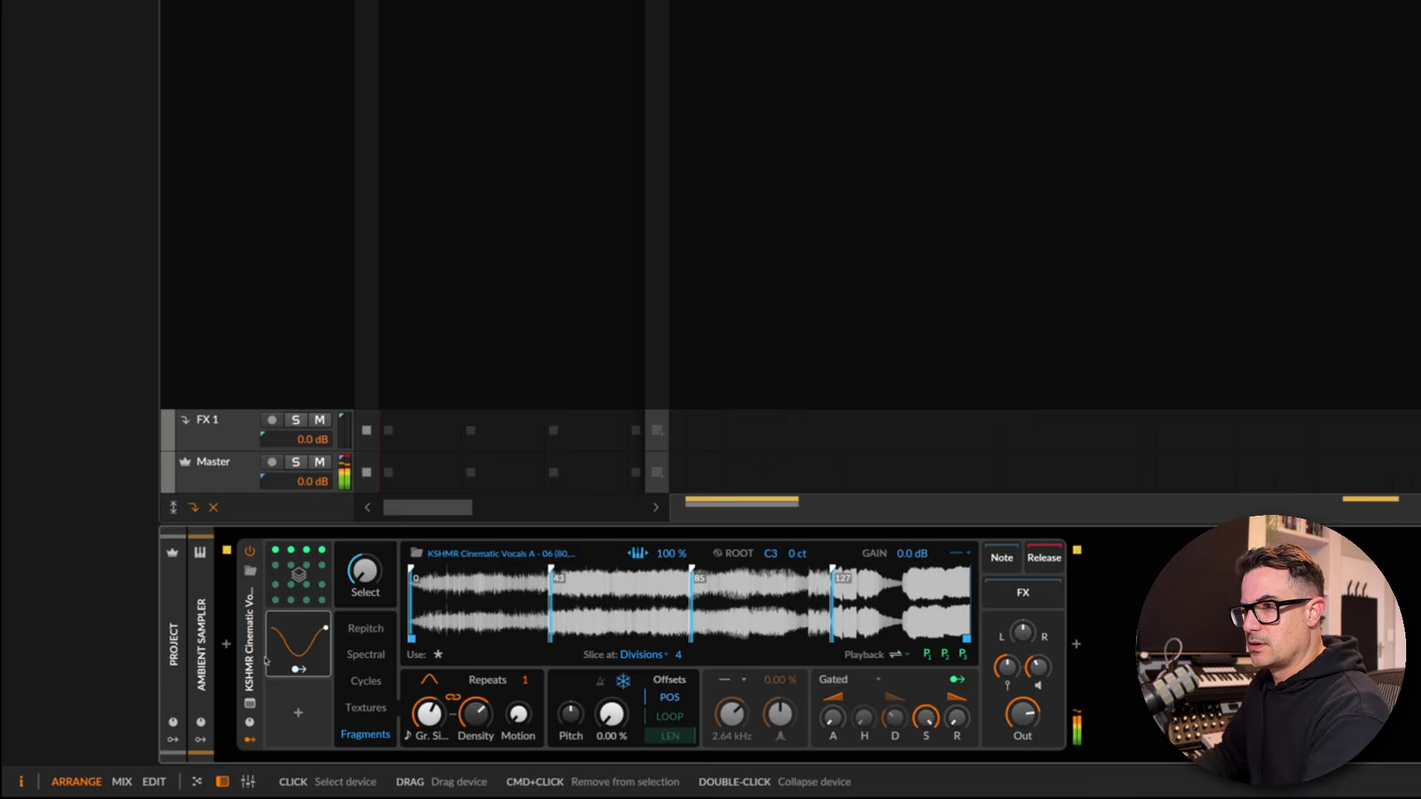
{"action": "left_click", "coordinate": [257, 656]}
{"action": "left_click", "coordinate": [325, 645]}
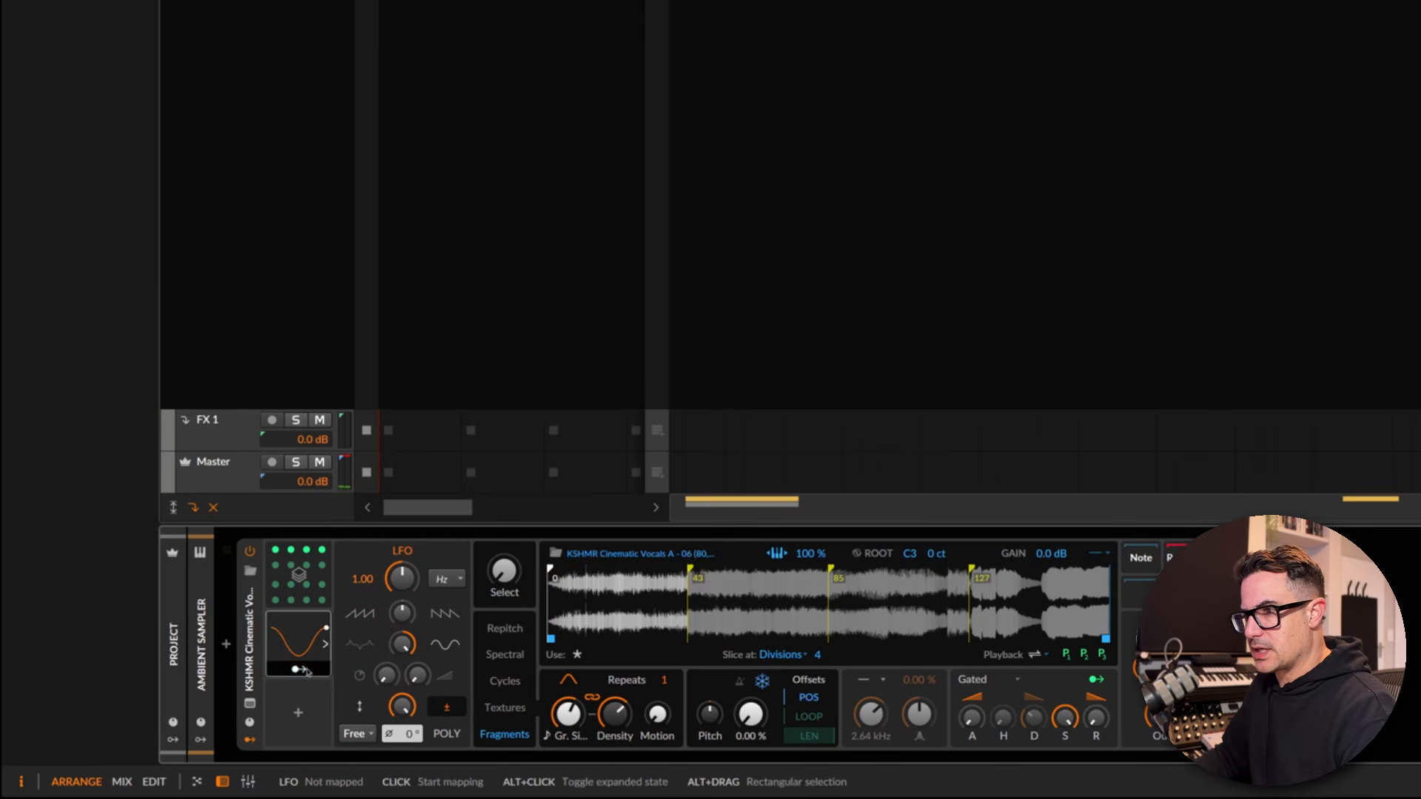
{"action": "left_click", "coordinate": [303, 669]}
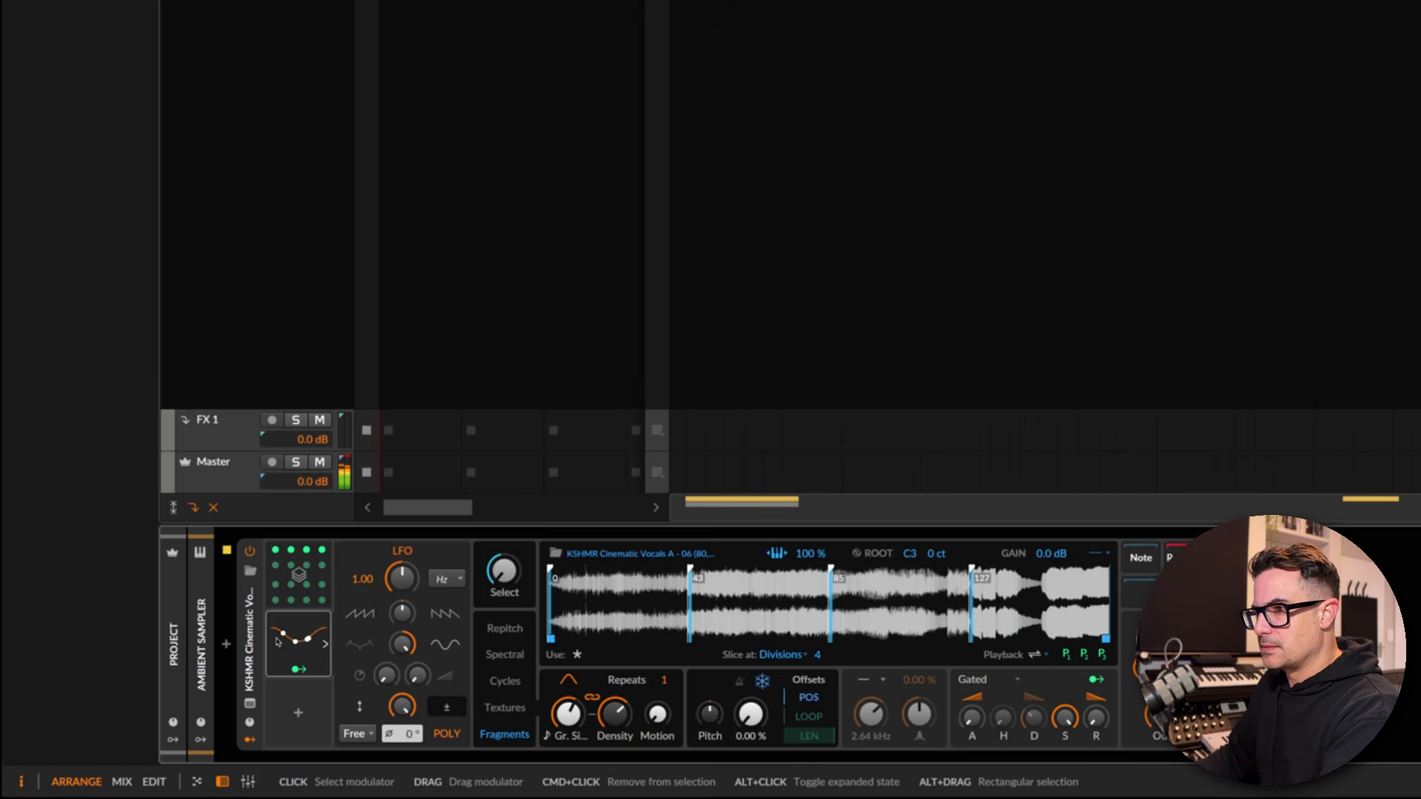
Modulate the Sampler's Play / Position Offset by 100 % with the LFO and slow the LFO's rate to 0.14 Hz
{"action": "left_click", "coordinate": [298, 671]}
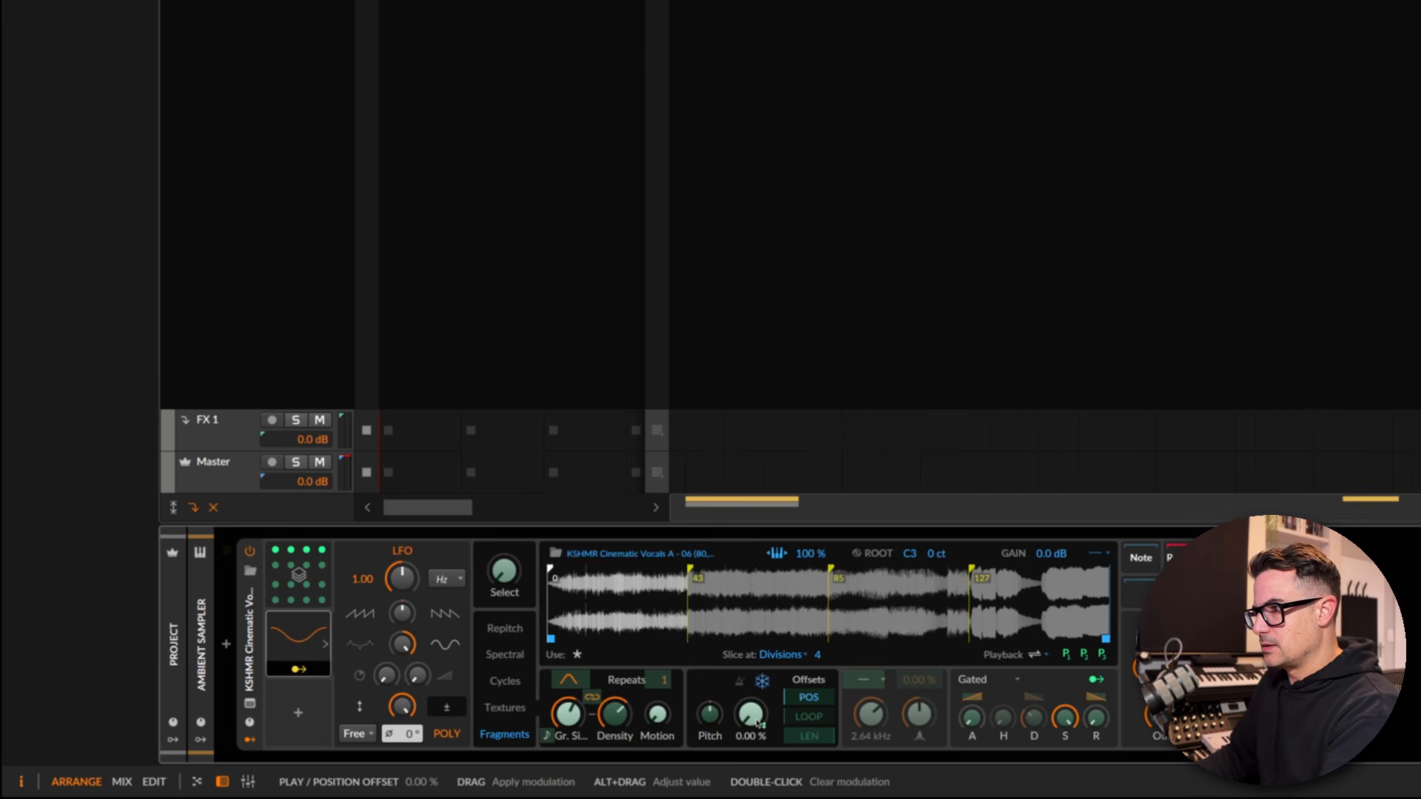
{"action": "left_click_drag", "start_coordinate": [760, 709], "coordinate": [760, 667]}
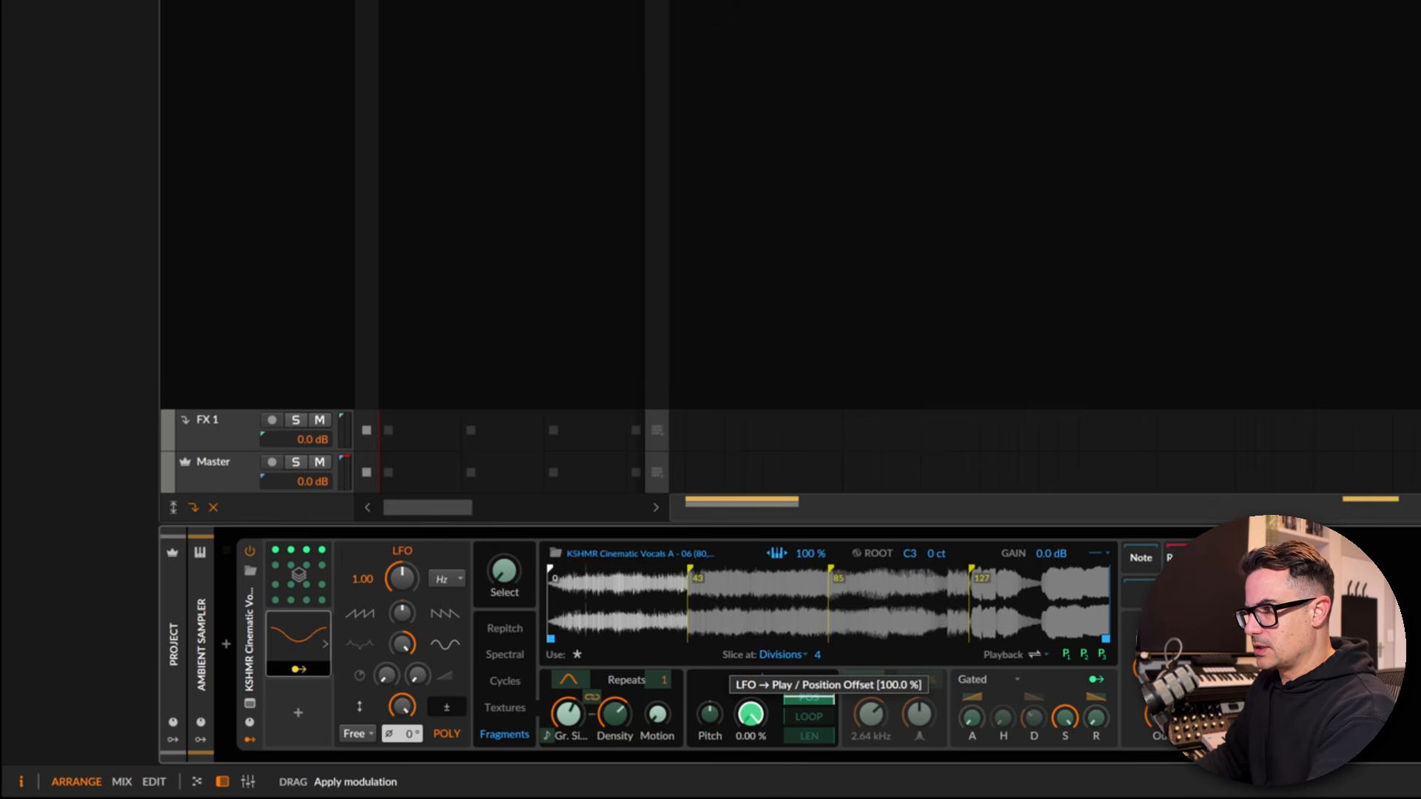
{"action": "left_click_drag", "start_coordinate": [757, 721], "coordinate": [757, 735]}
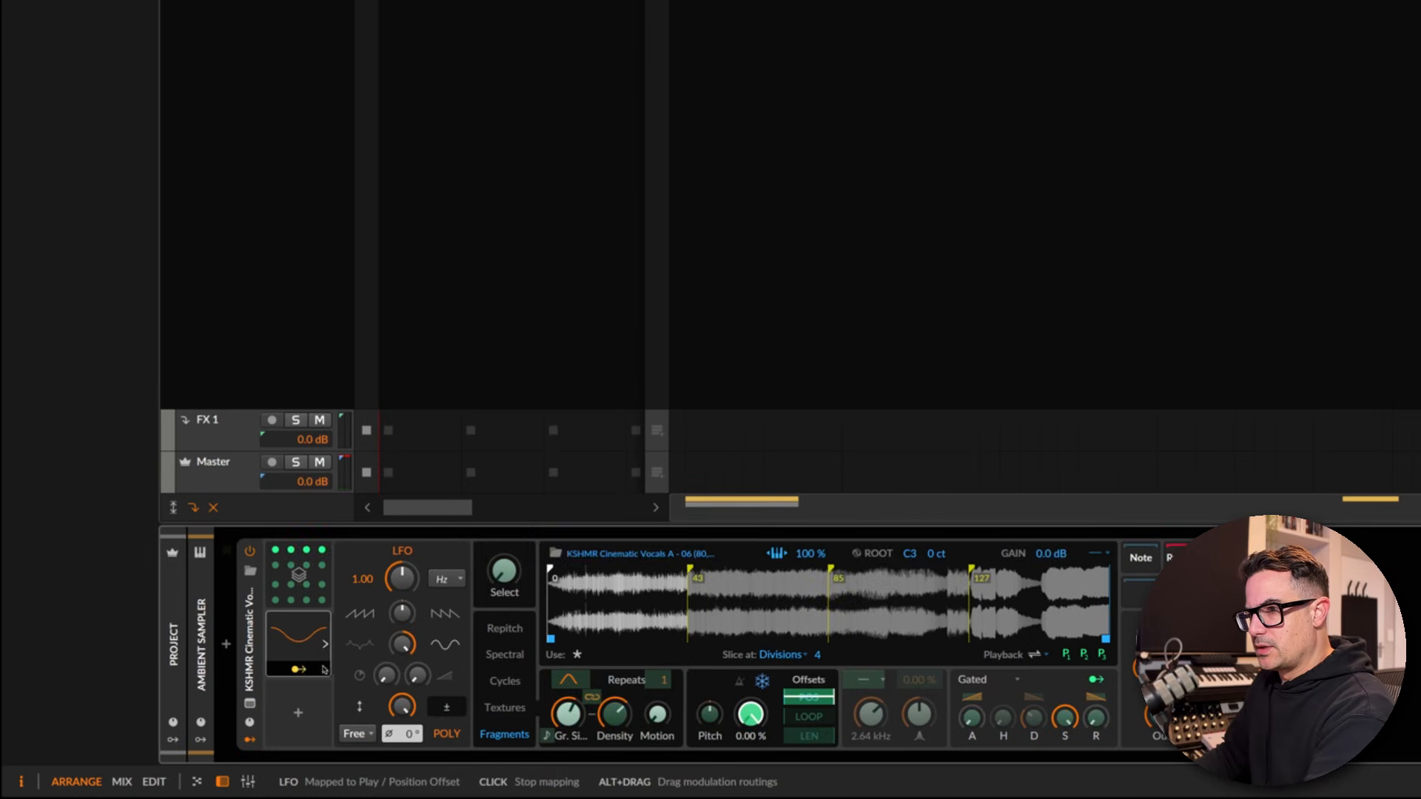
{"action": "left_click", "coordinate": [324, 670]}
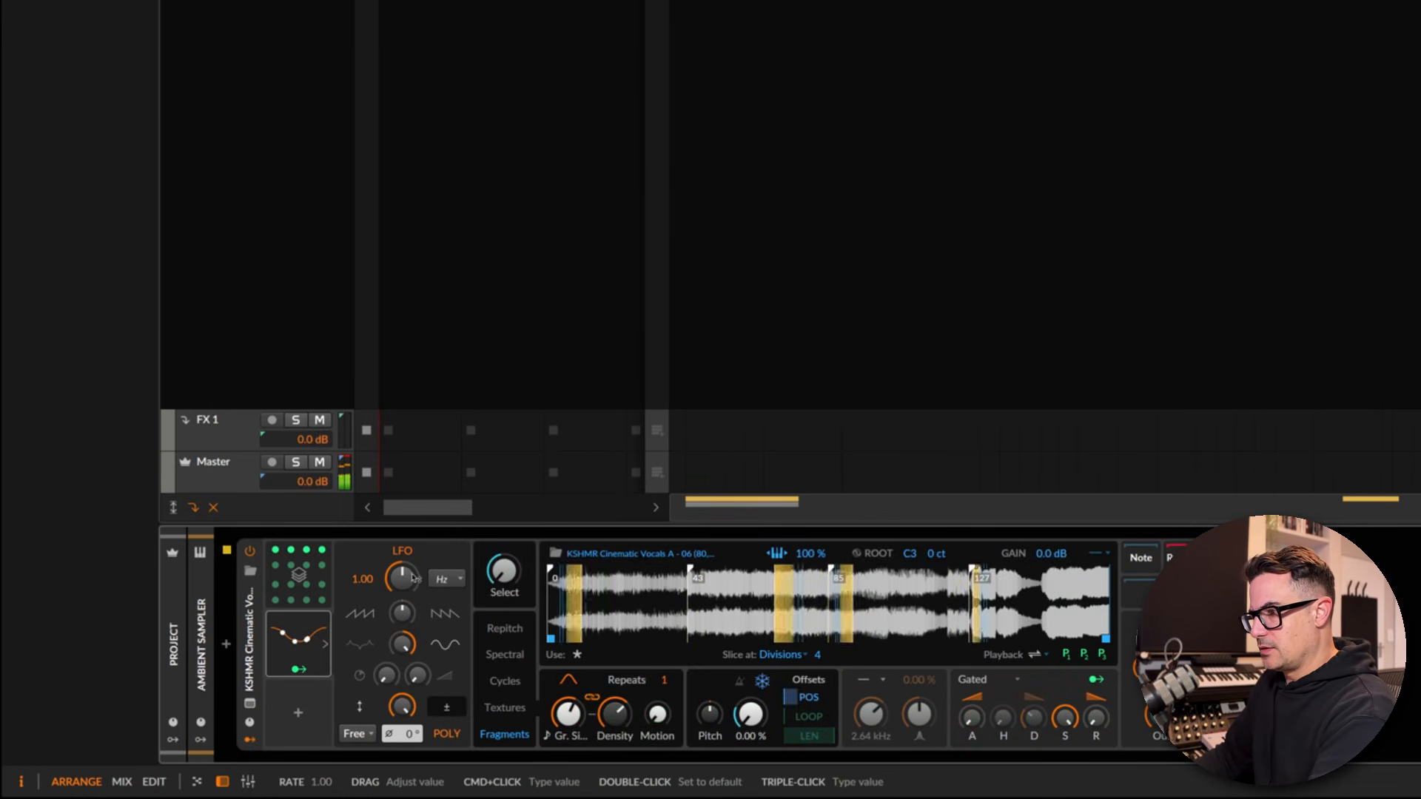
{"action": "mouse_move", "coordinate": [417, 575]}
{"action": "left_mouse_down"}
{"action": "mouse_move", "coordinate": [416, 609]}
{"action": "mouse_move", "coordinate": [417, 572]}
{"action": "mouse_move", "coordinate": [401, 582]}
{"action": "left_mouse_up"}
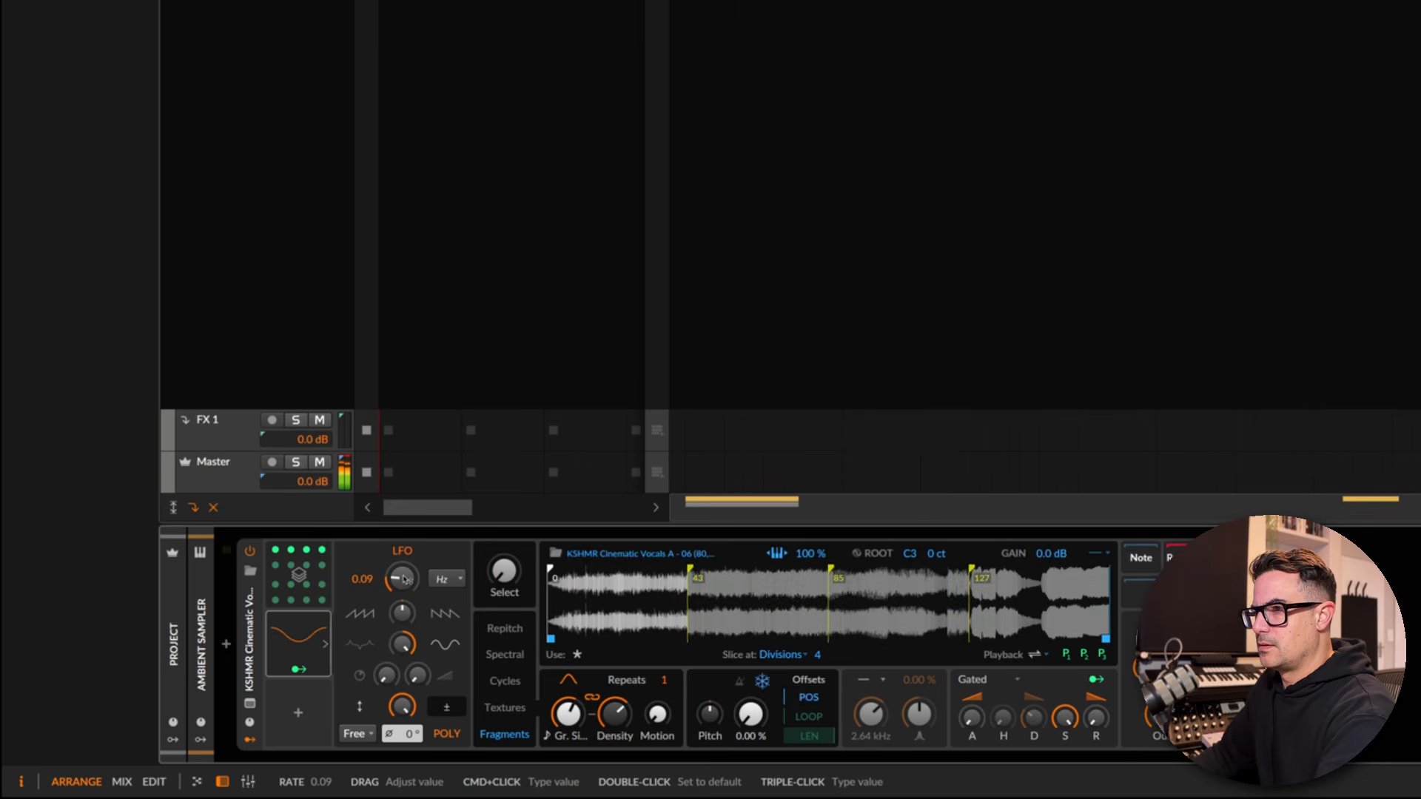
{"action": "left_click_drag", "start_coordinate": [400, 580], "coordinate": [405, 571]}
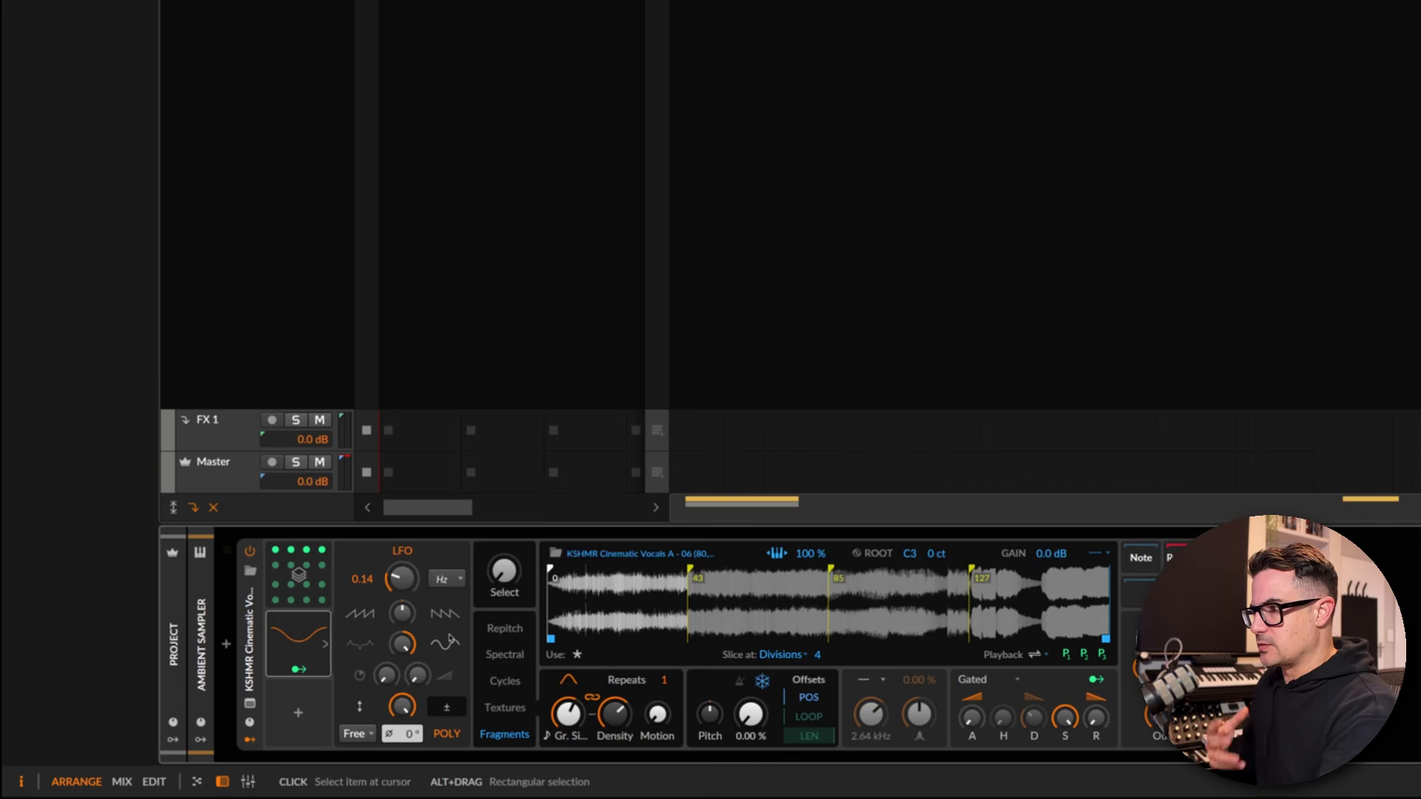
Add a second LFO modulator to the Sampler and slow the first LFO's rate to about 0.07 Hz
{"action": "left_click", "coordinate": [298, 713]}
{"action": "type", "text": "lfo"}
{"action": "key", "text": "Return"}
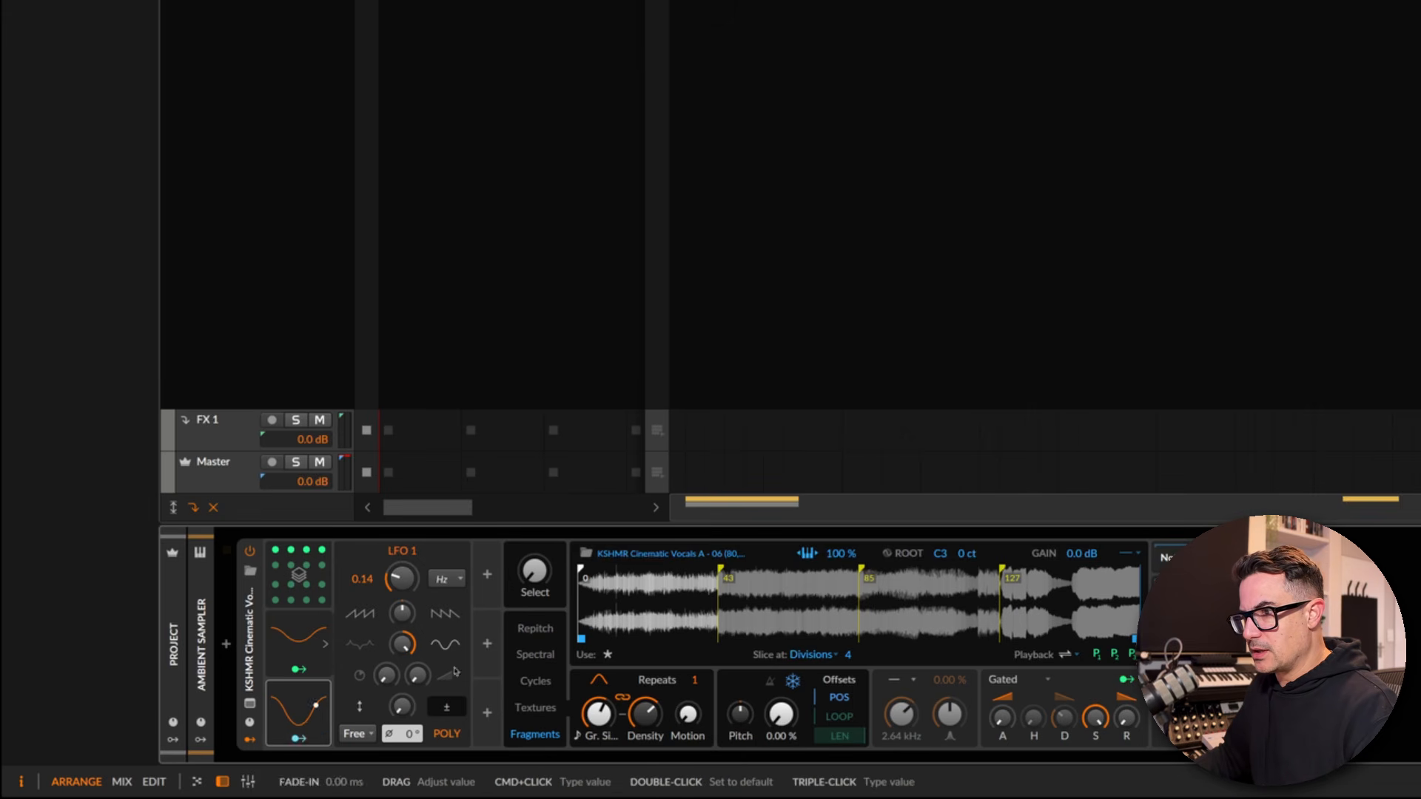
{"action": "left_click_drag", "start_coordinate": [400, 579], "coordinate": [401, 592]}
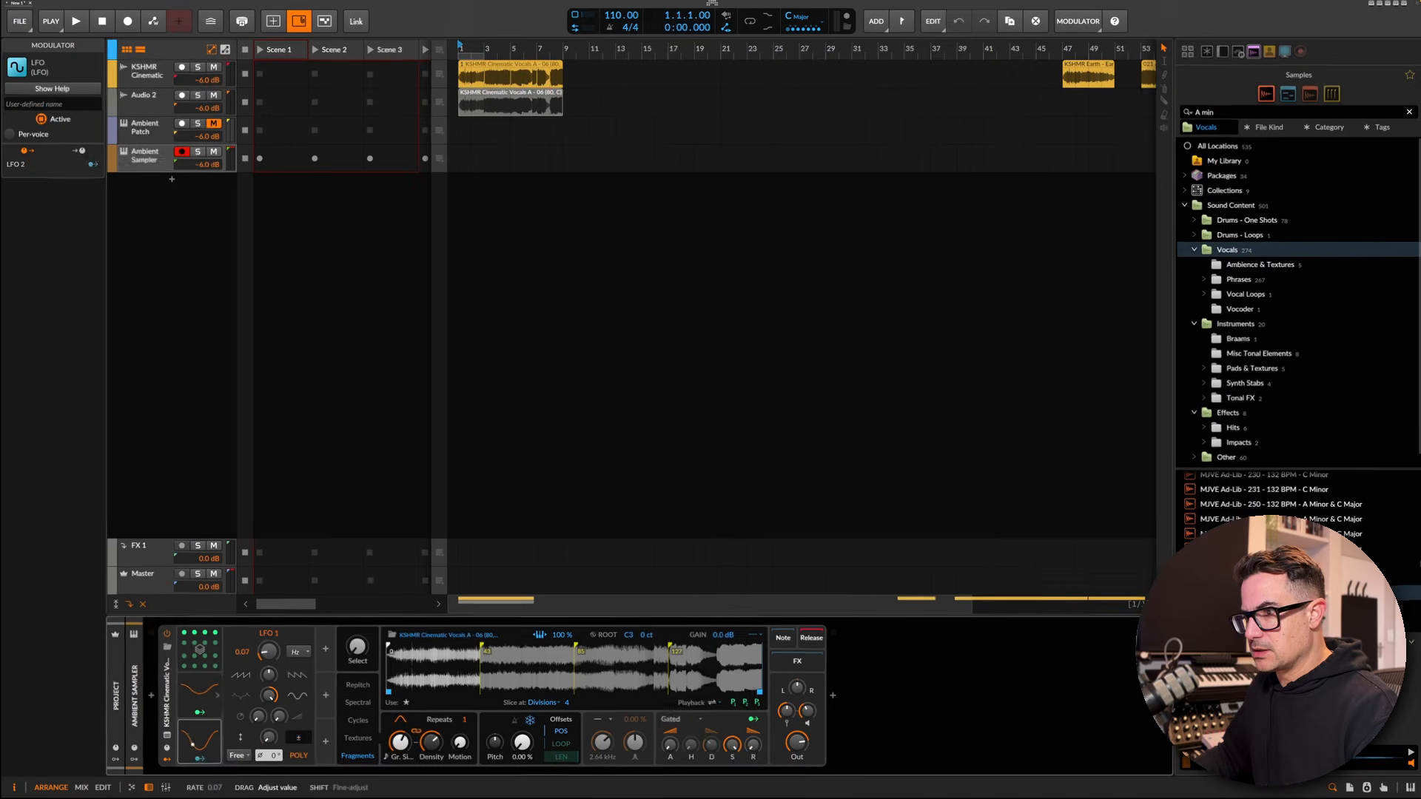
Set LFO 2's rate to 0.48 Hz and use it to modulate the Sampler's pan by 0.754
{"action": "left_click", "coordinate": [322, 641]}
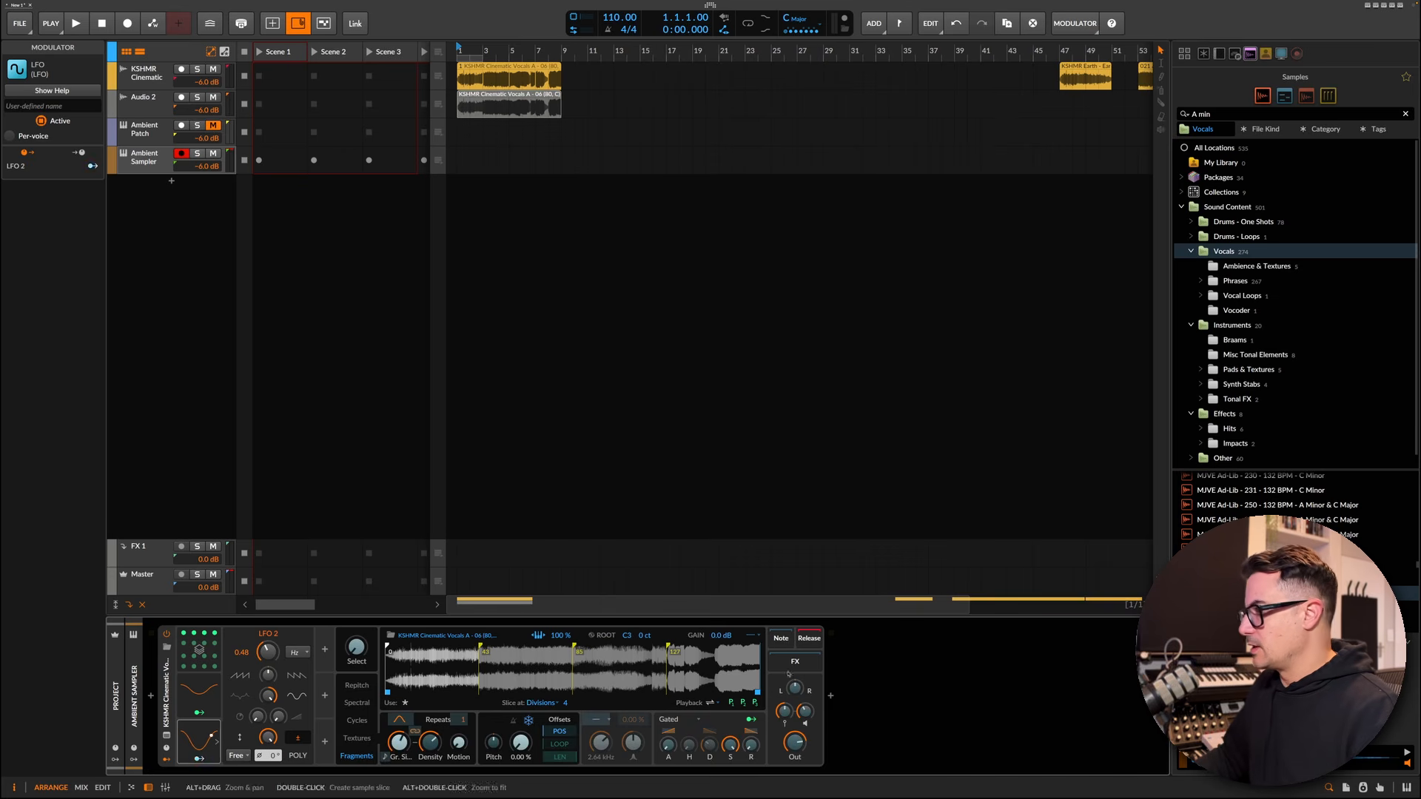
{"action": "left_click_drag", "start_coordinate": [809, 689], "coordinate": [808, 666]}
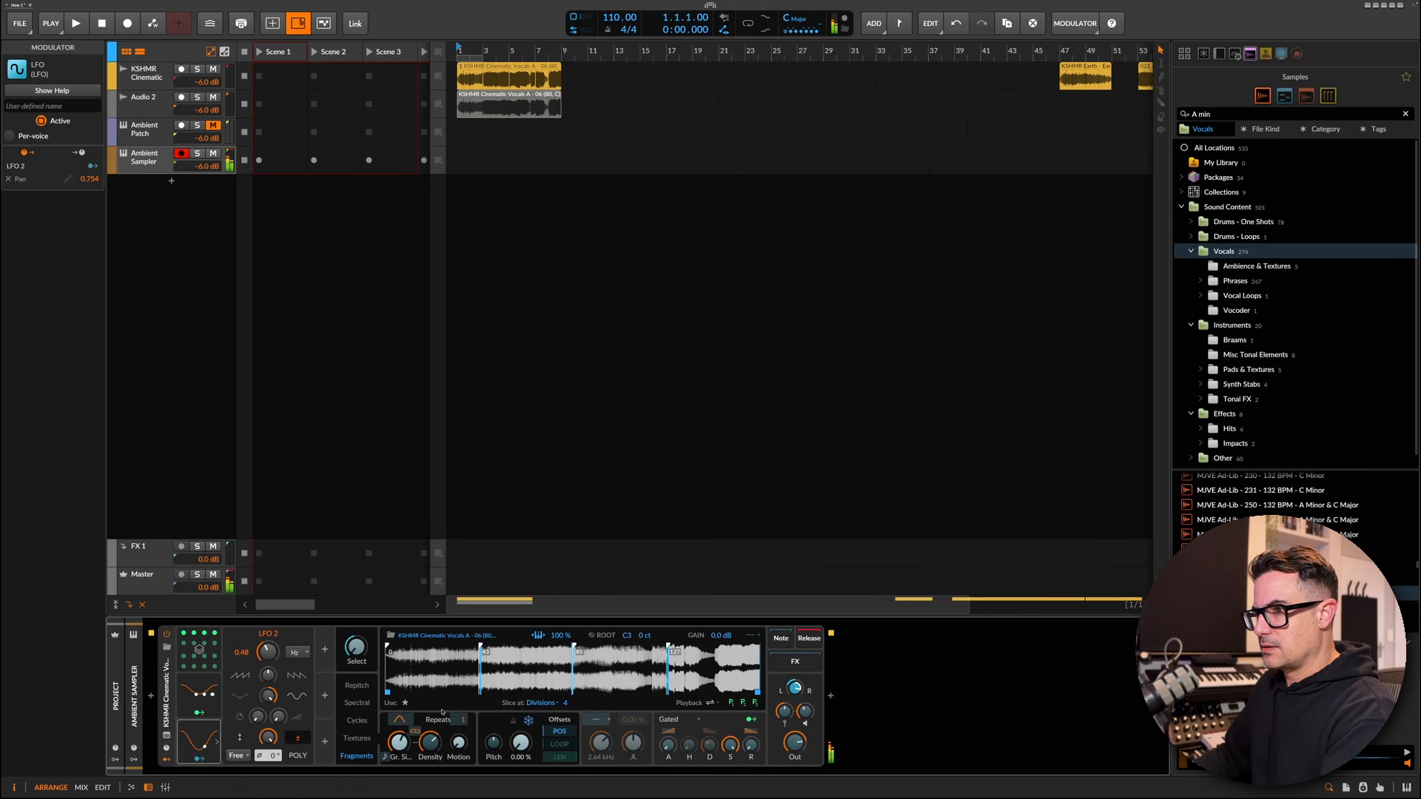
{"action": "left_click", "coordinate": [198, 694]}
{"action": "left_click", "coordinate": [202, 749]}
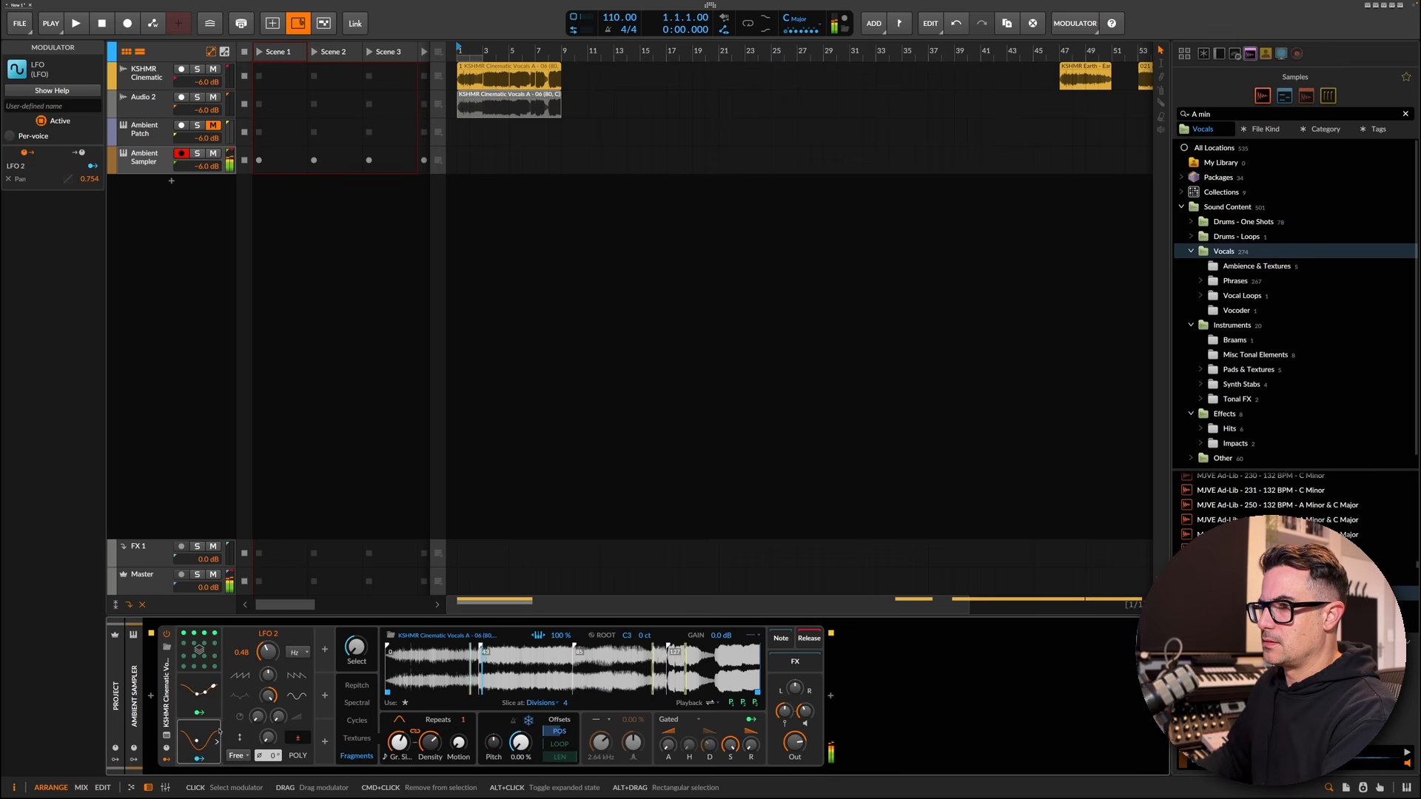
Modulate the LFO amount by 1.000 with Stack Voice 4 and LFO 1's rate by +1.67 with Stack Voice 1
{"action": "left_click", "coordinate": [213, 635]}
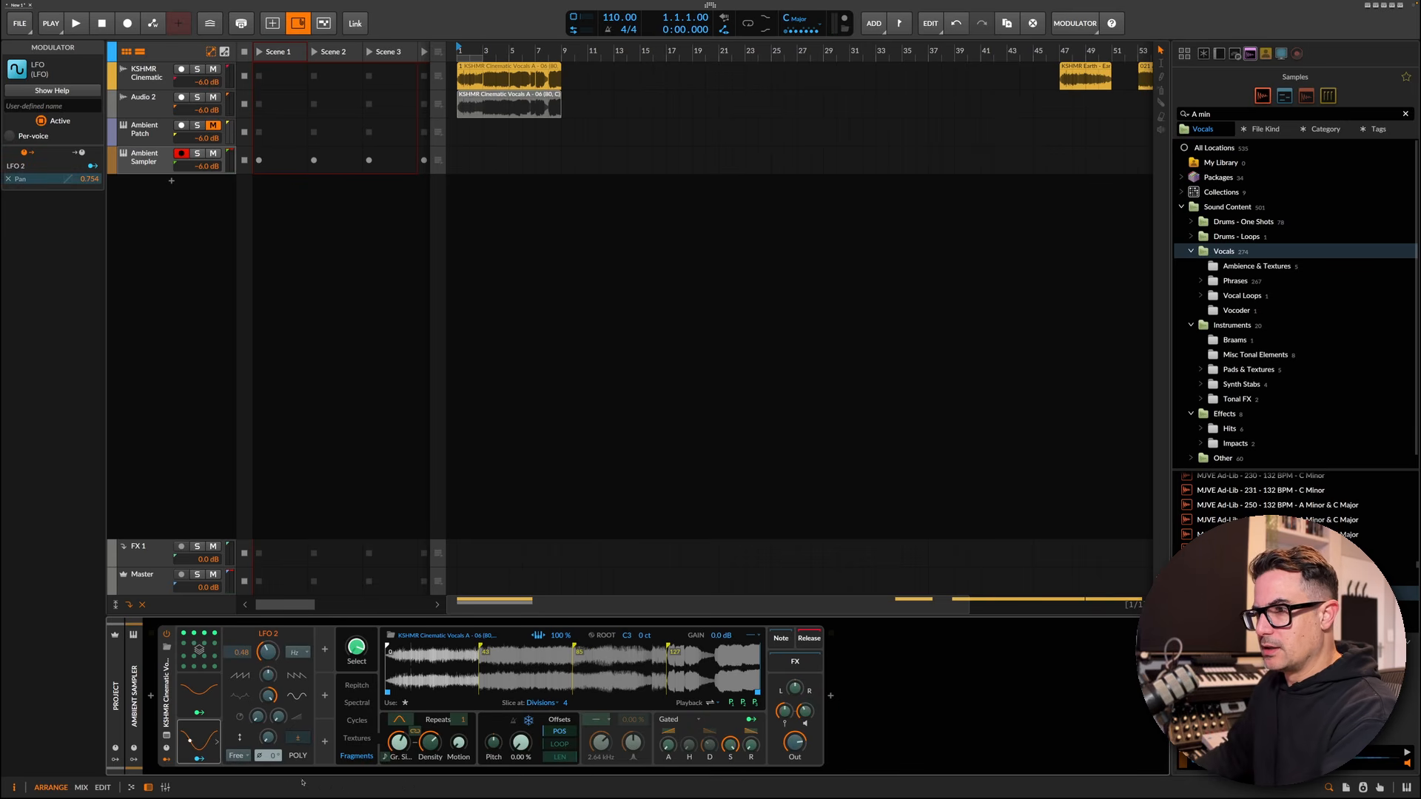
{"action": "left_click_drag", "start_coordinate": [273, 738], "coordinate": [272, 718]}
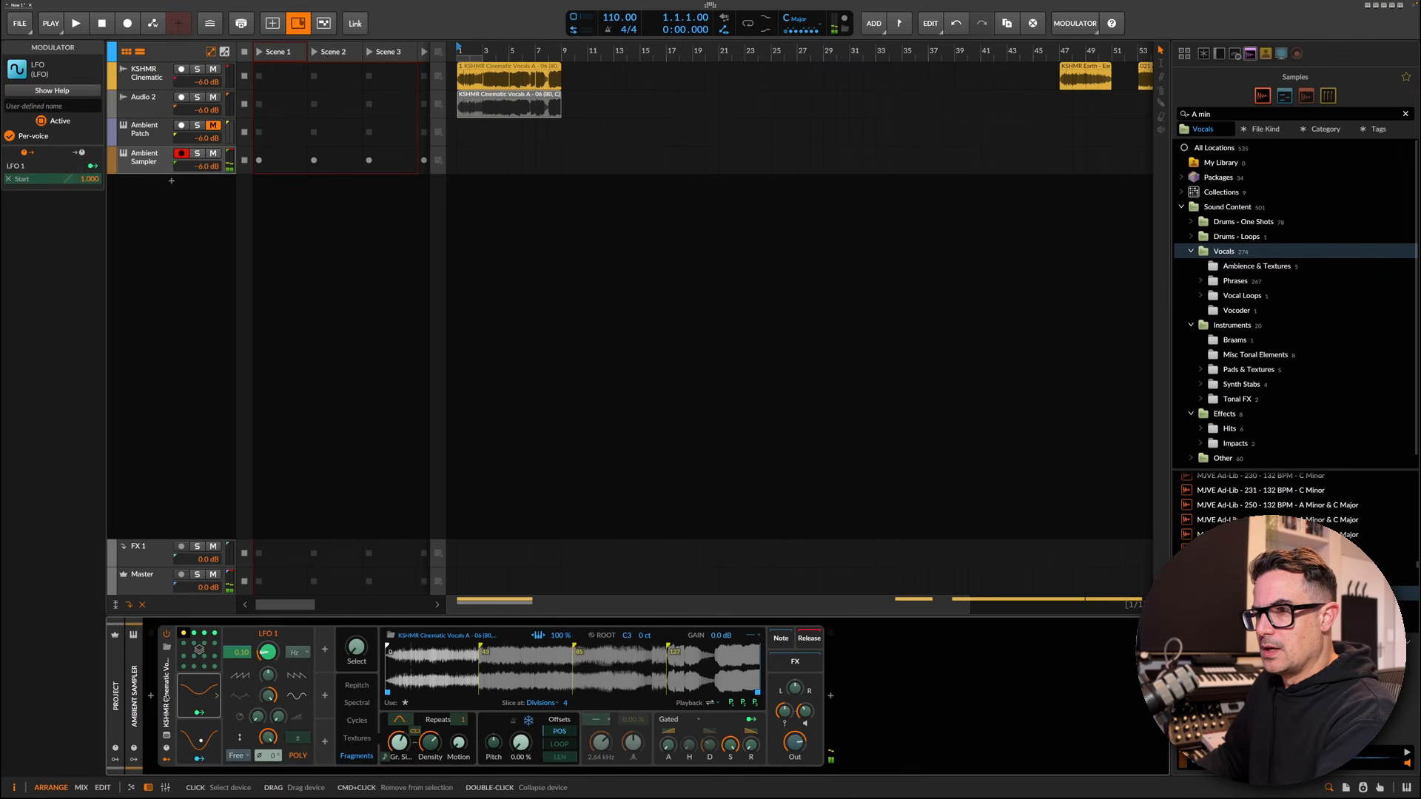
{"action": "left_click", "coordinate": [249, 646]}
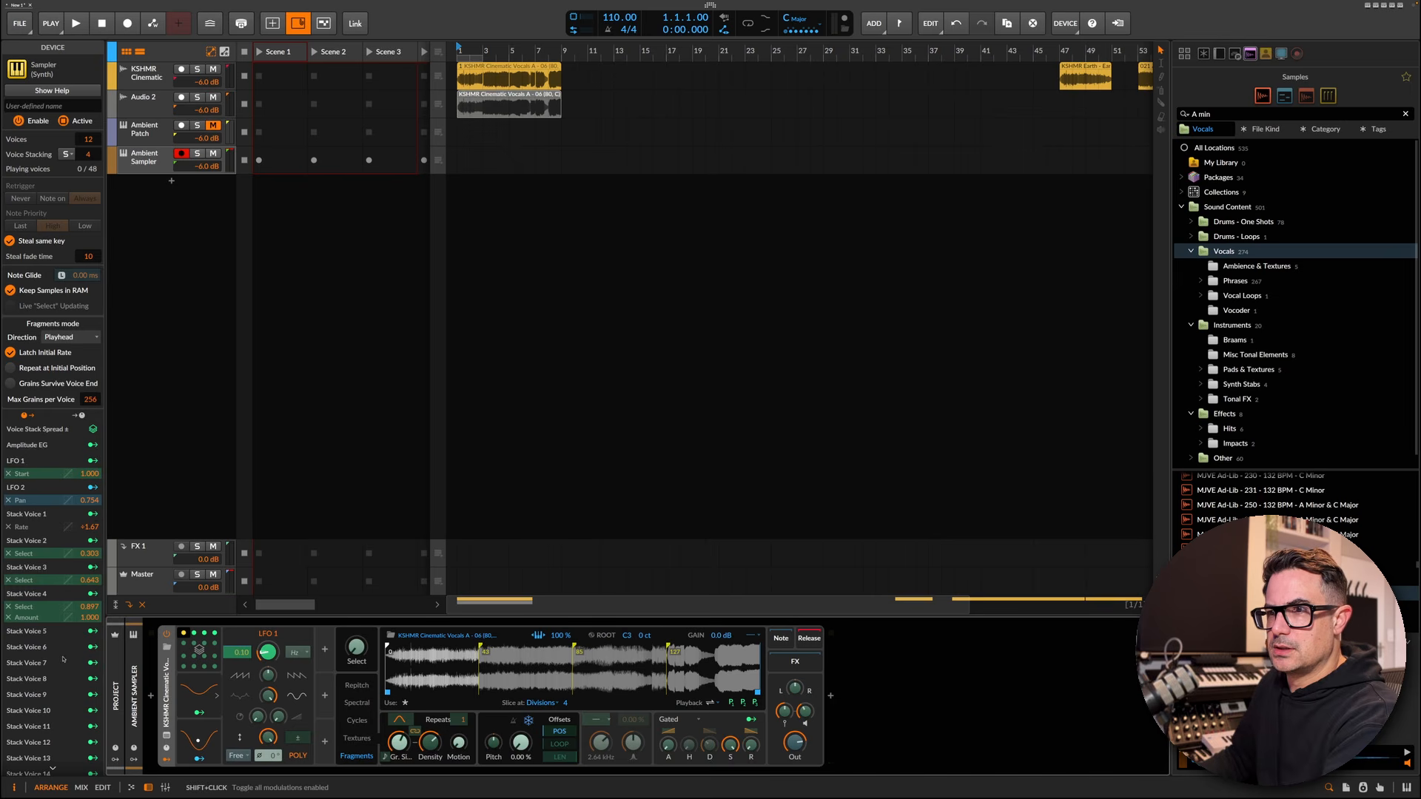
Solo stack voice 1 and lower the Fragments grain density to 0.46
{"action": "left_click", "coordinate": [67, 154]}
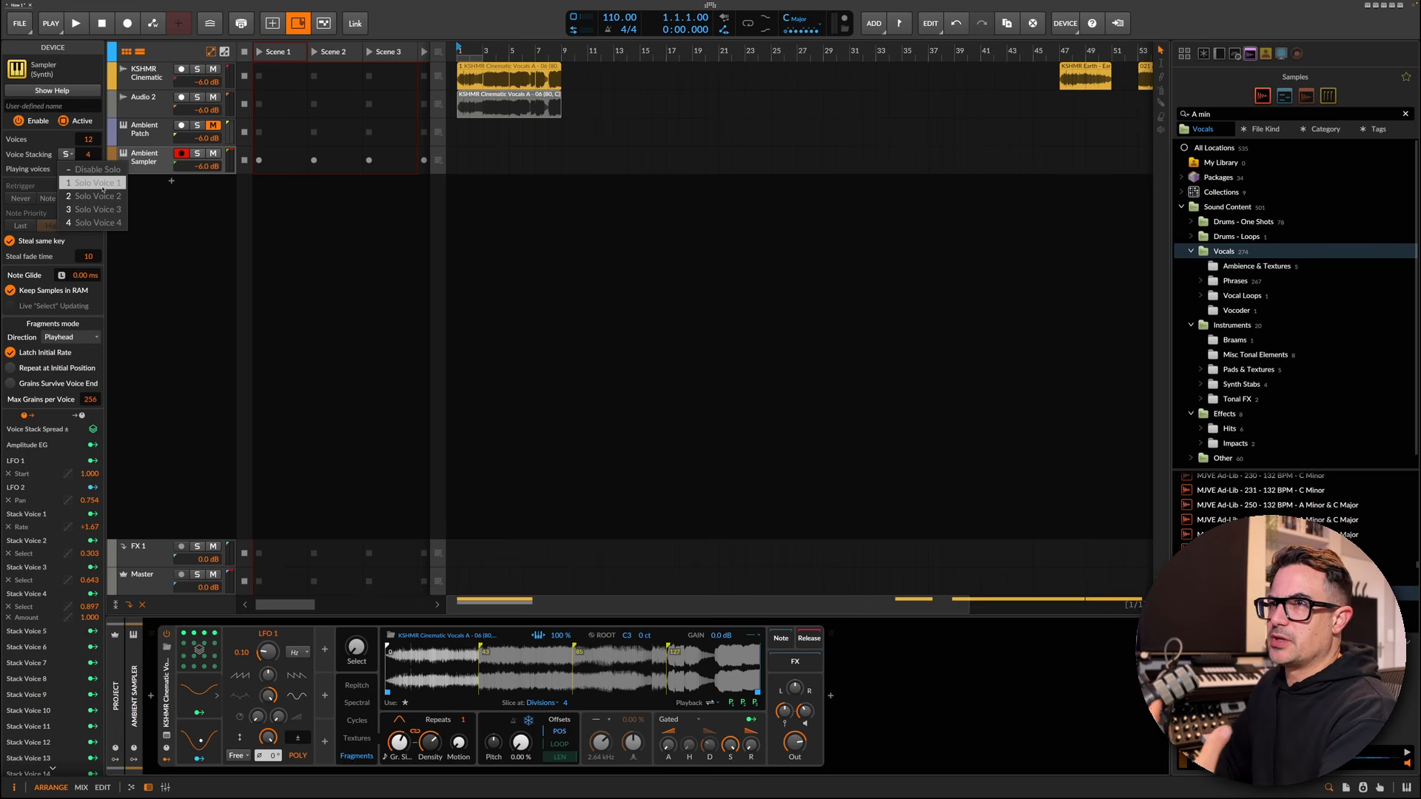
{"action": "left_click", "coordinate": [101, 185]}
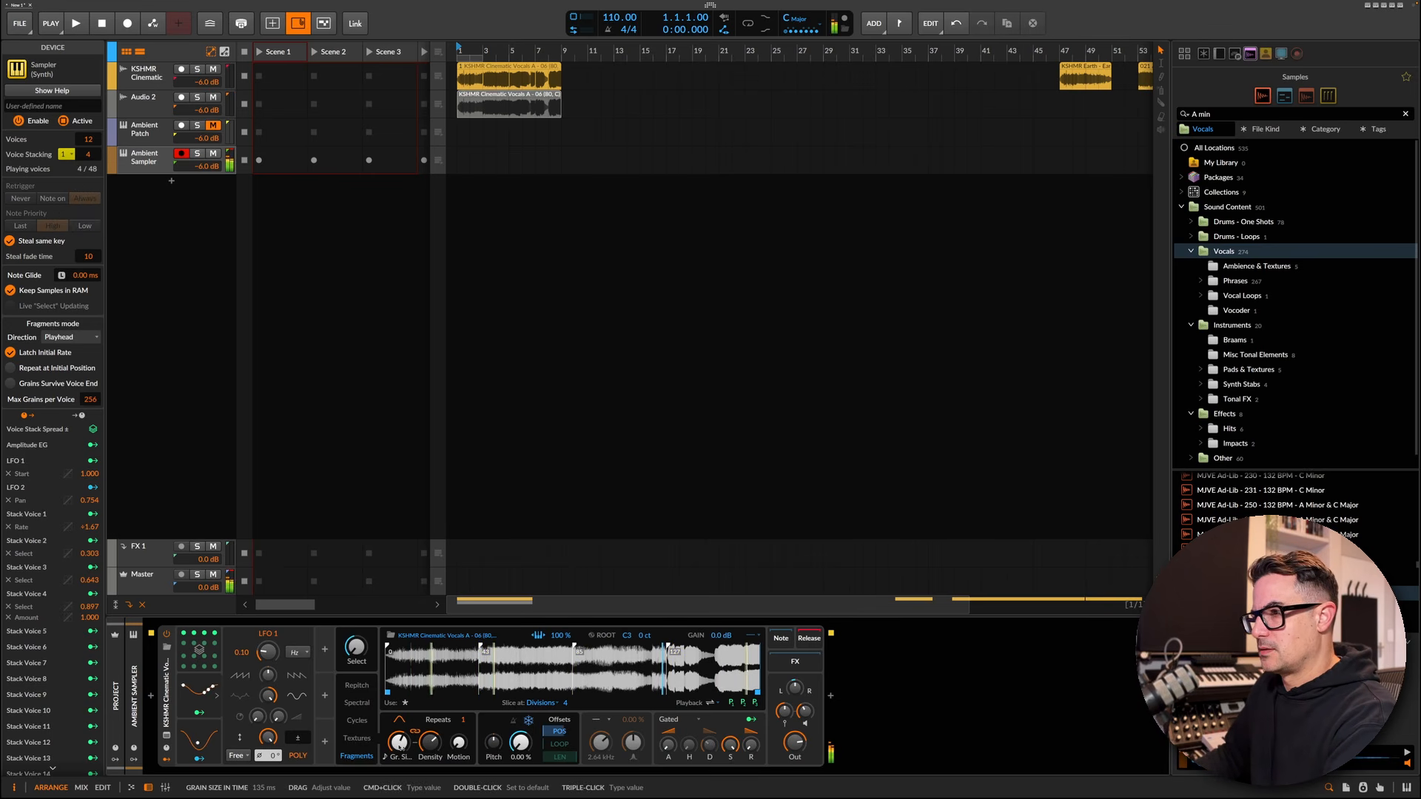
{"action": "mouse_move", "coordinate": [430, 741]}
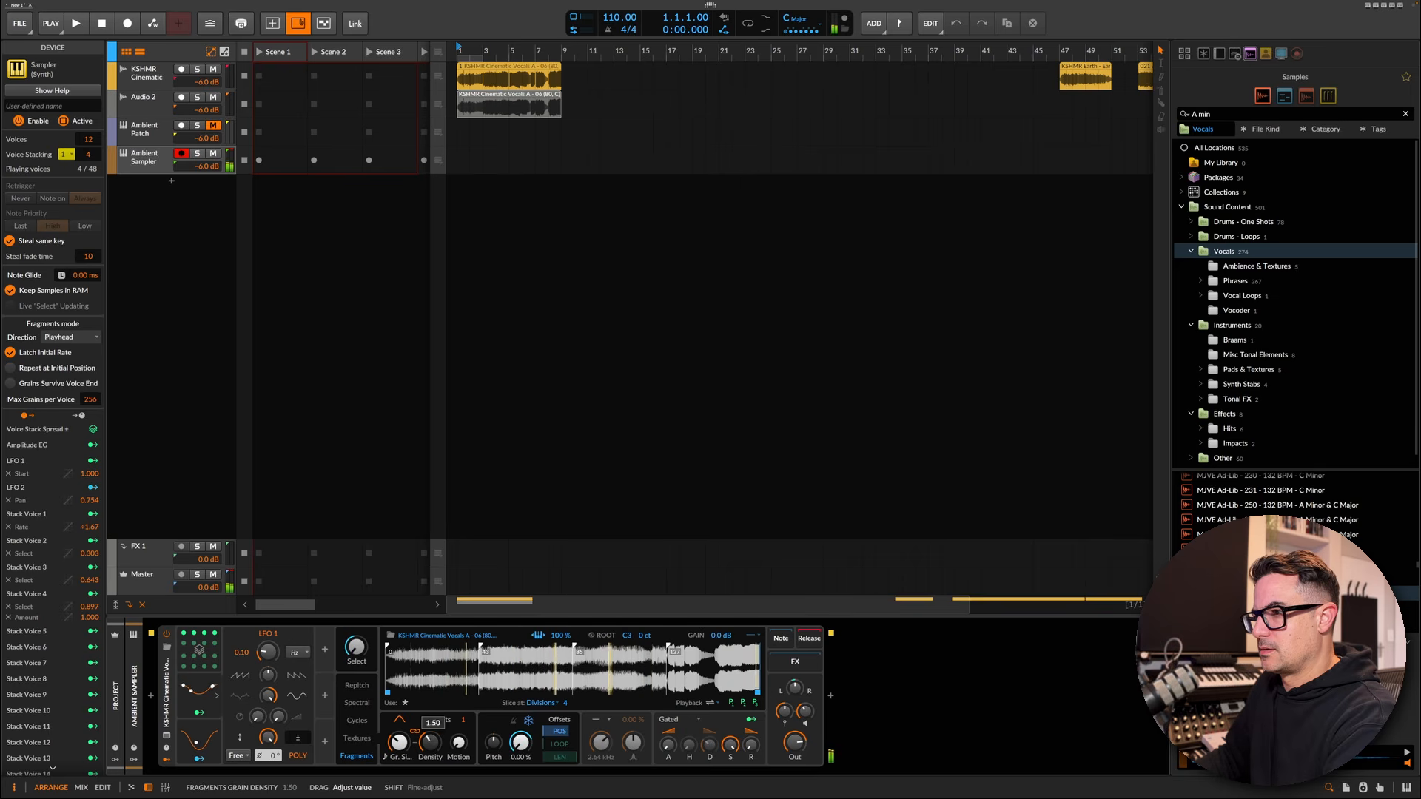
{"action": "left_click_drag", "start_coordinate": [430, 741], "coordinate": [443, 738]}
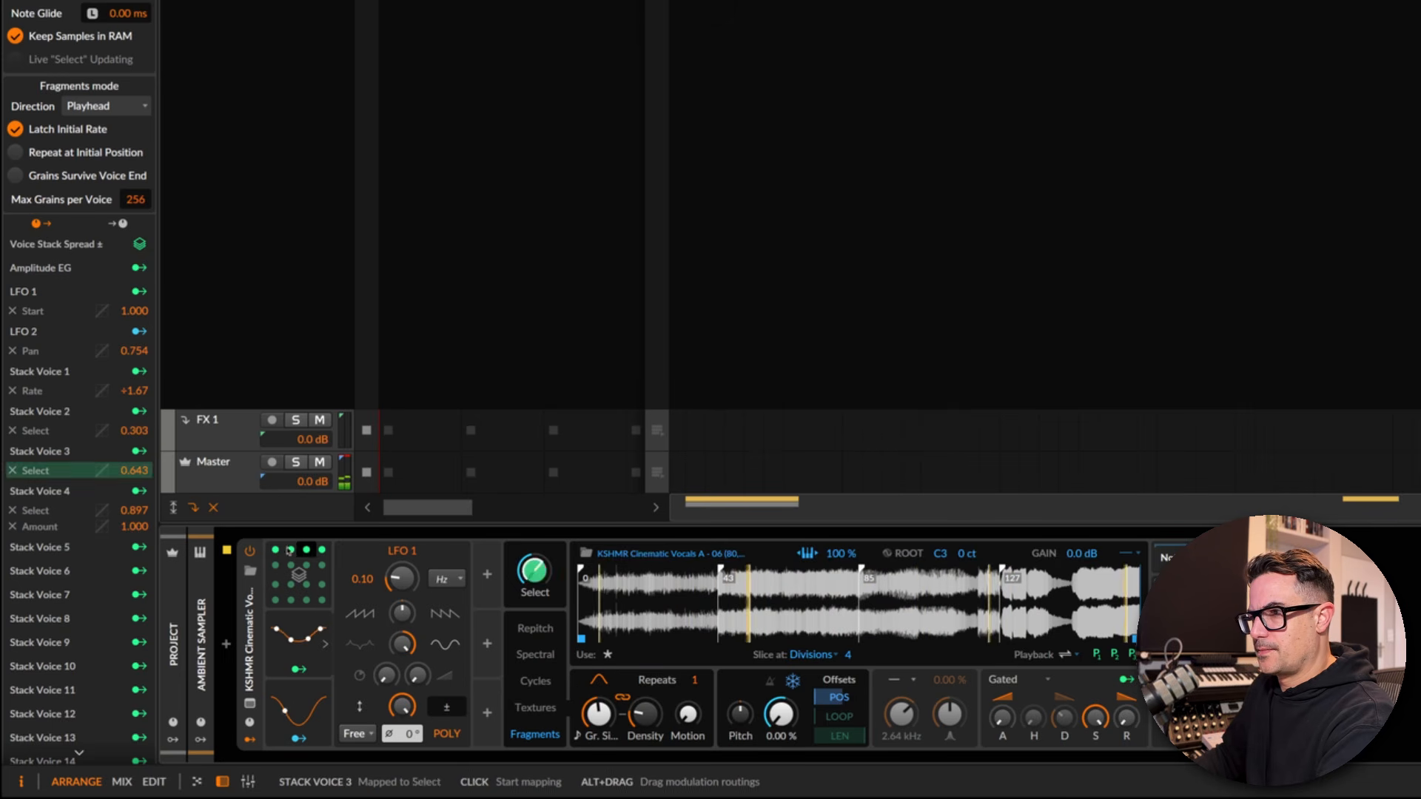
With Stack Voice 1, modulate Fragments motion by 1.526, grain density by ×1.399, grain time by ×3.595 and grain repeats by 1.829
{"action": "left_click_drag", "start_coordinate": [688, 713], "coordinate": [688, 555]}
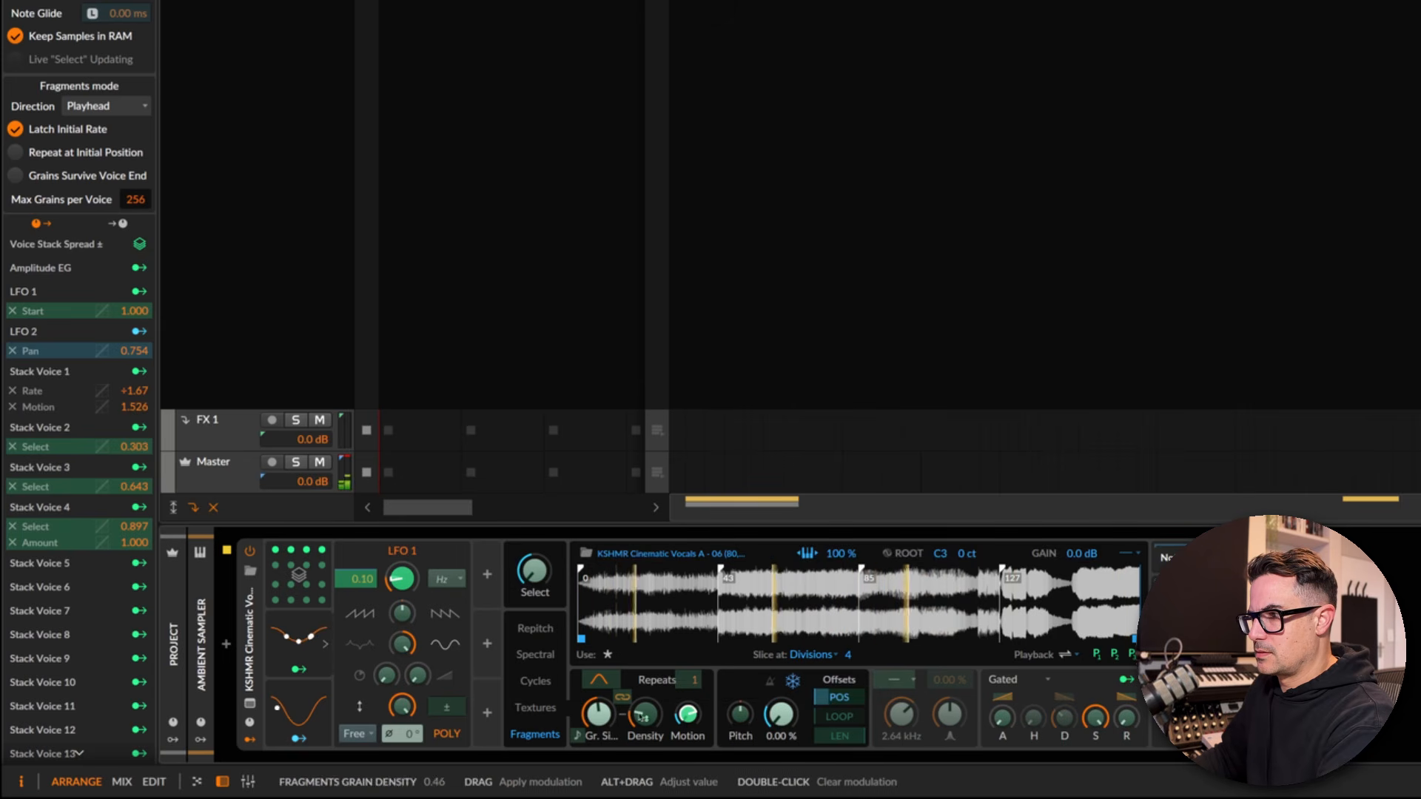
{"action": "mouse_move", "coordinate": [644, 715]}
{"action": "left_mouse_down"}
{"action": "mouse_move", "coordinate": [645, 688]}
{"action": "mouse_move", "coordinate": [644, 729]}
{"action": "left_mouse_up"}
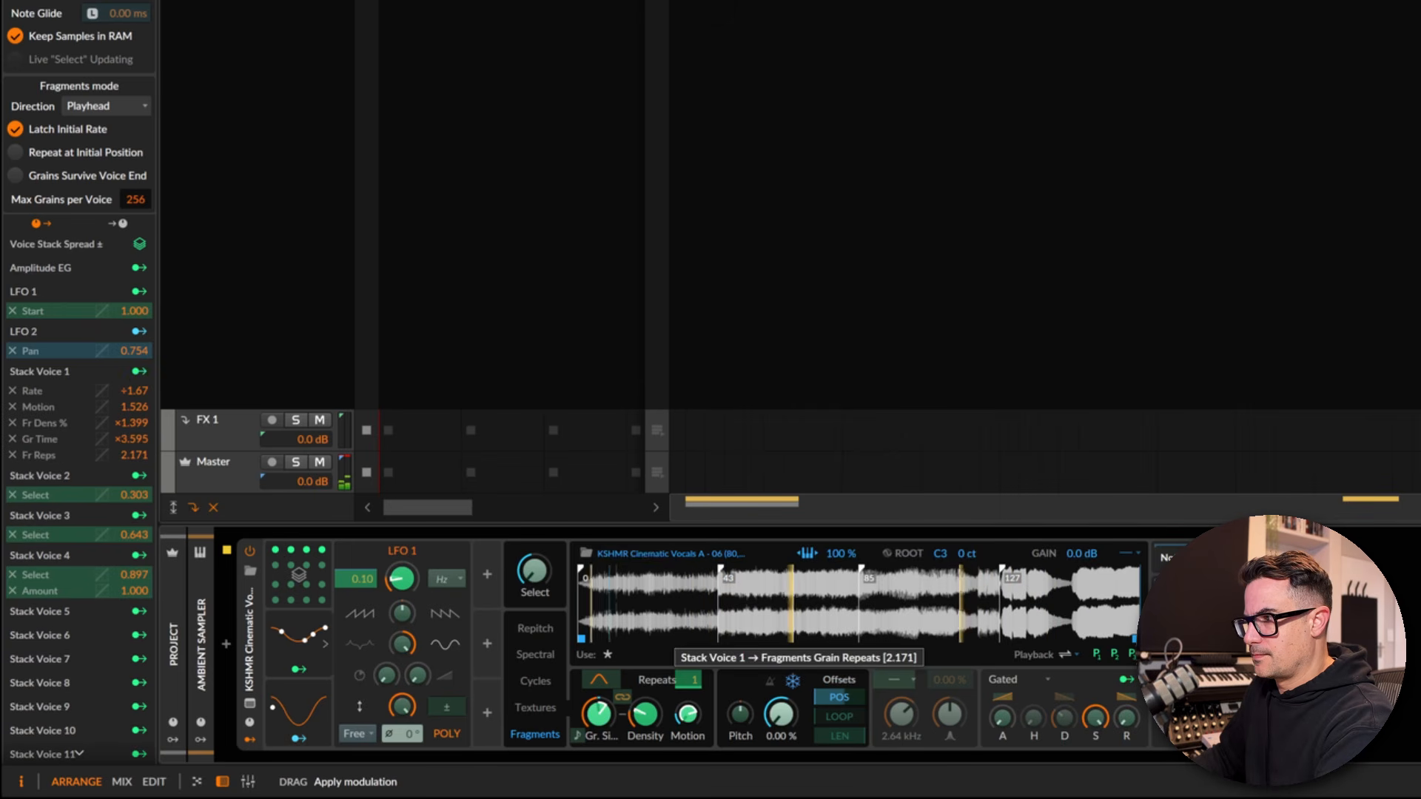
{"action": "left_click_drag", "start_coordinate": [666, 679], "coordinate": [689, 681]}
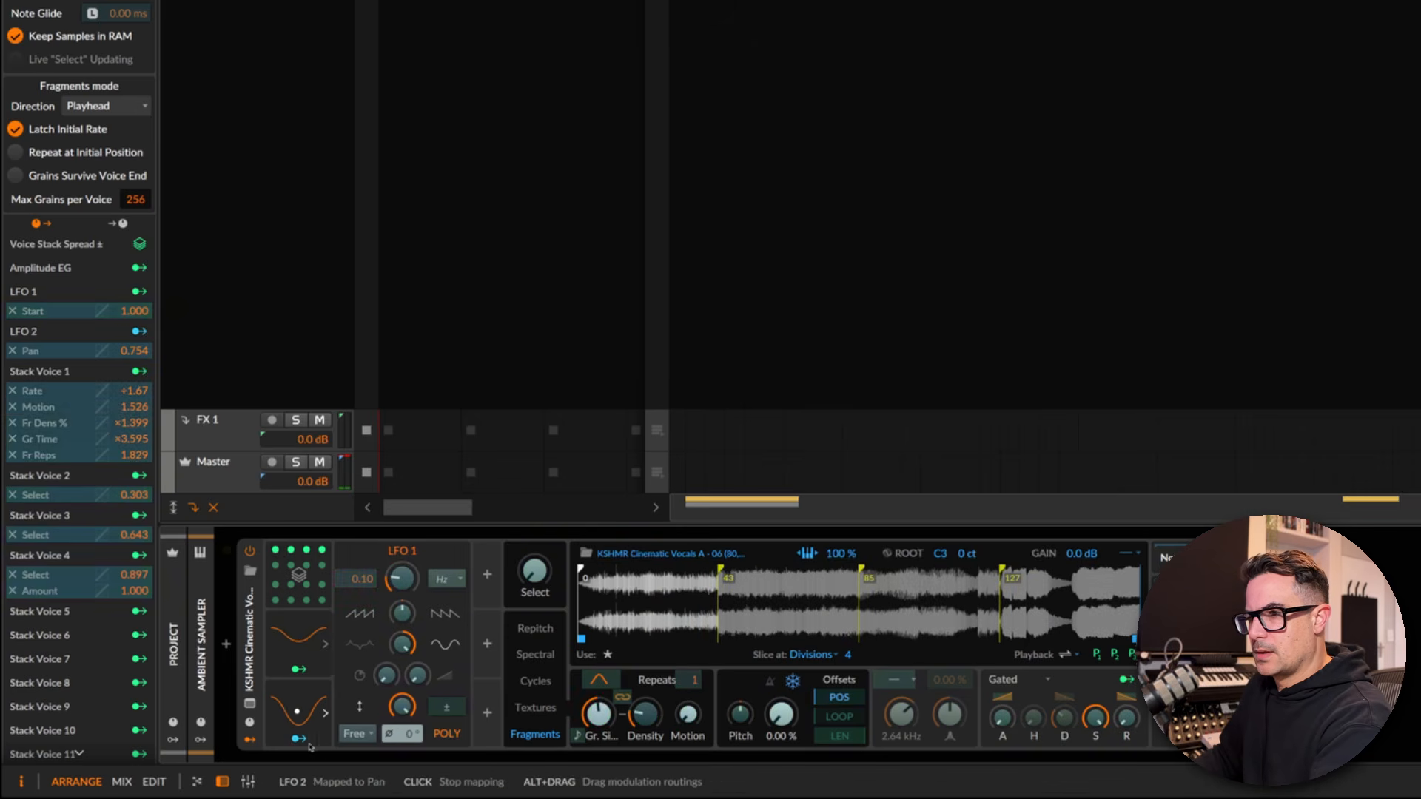
Add a Random modulator to the Sampler and expand its settings
{"action": "left_click", "coordinate": [489, 575]}
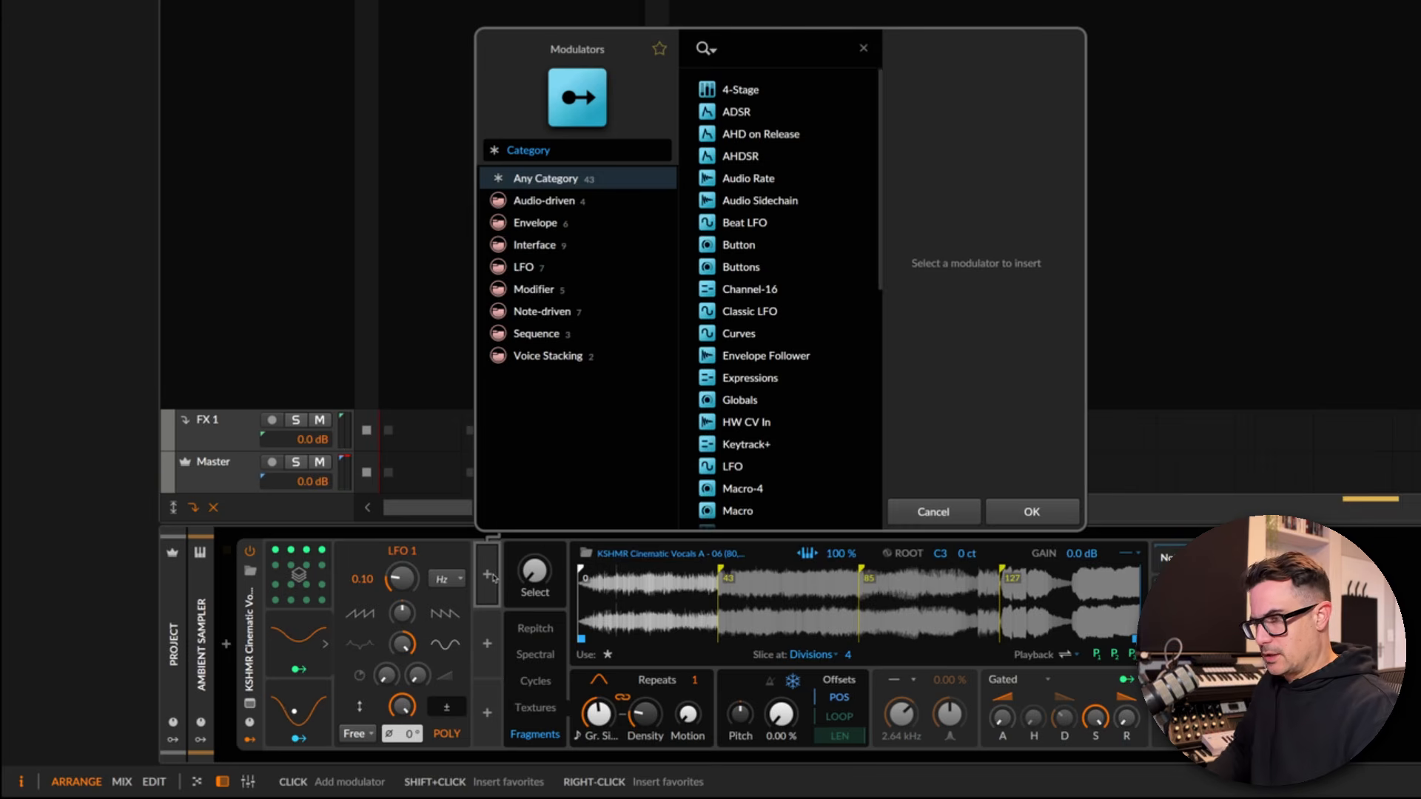
{"action": "type", "text": "rand"}
{"action": "key", "text": "Return"}
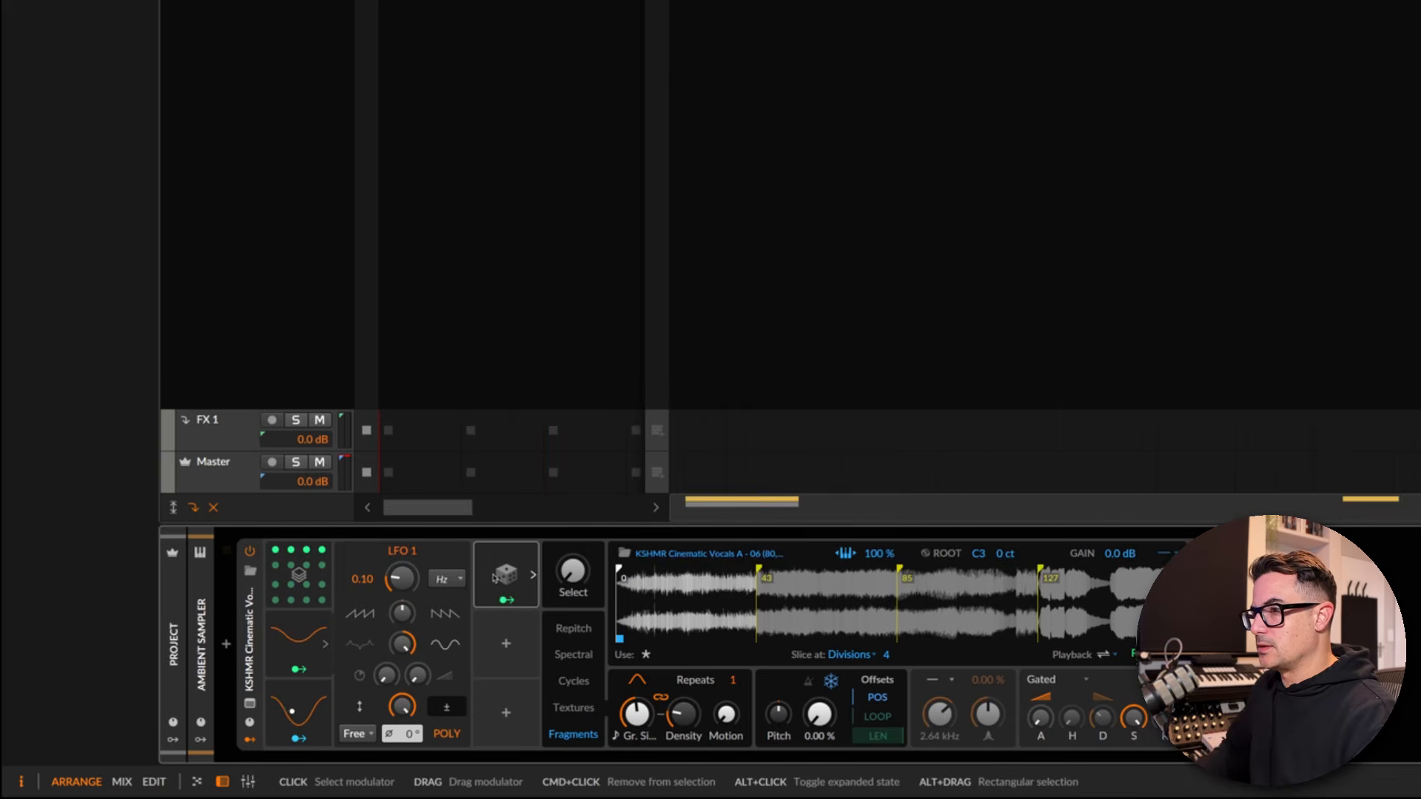
{"action": "left_click", "coordinate": [497, 576]}
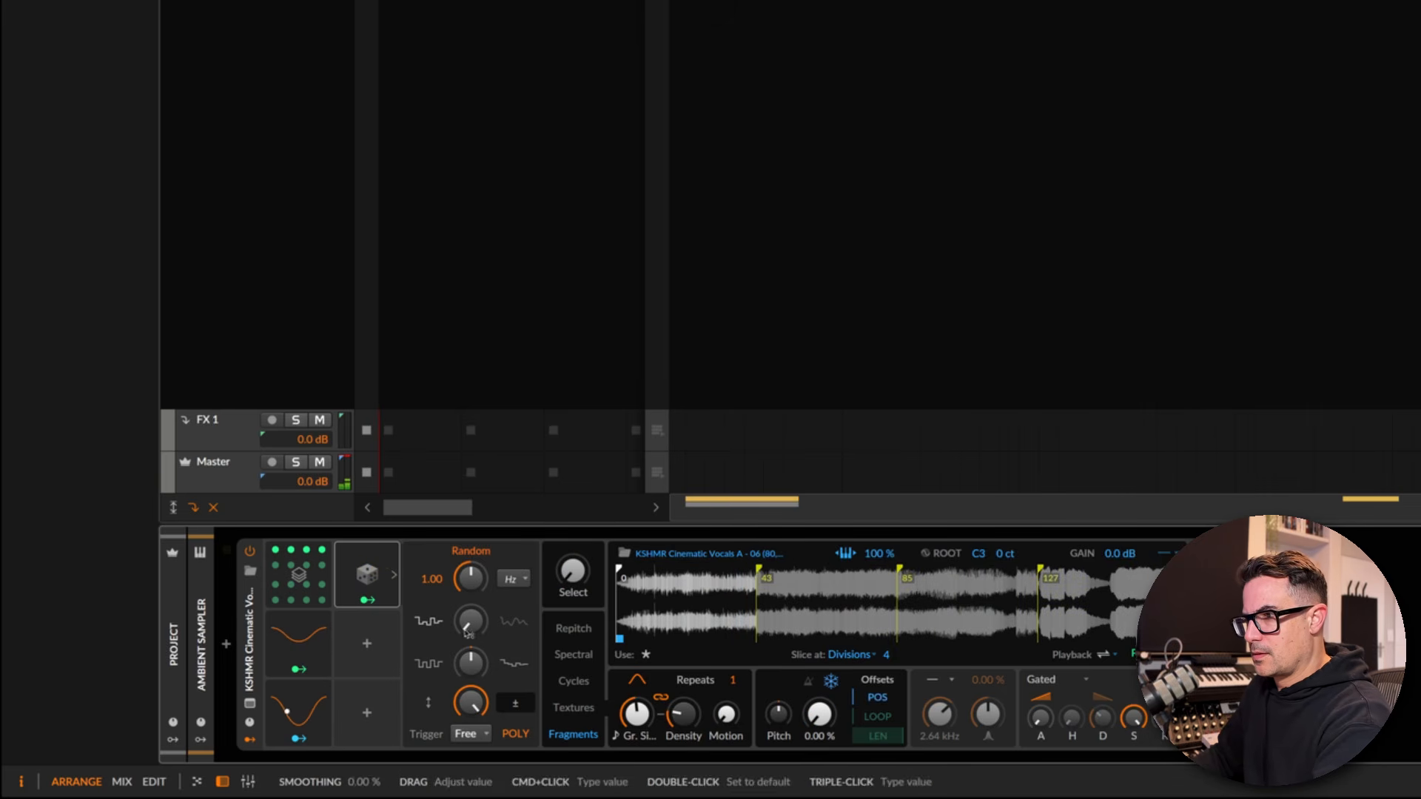
Raise the Random modulator's smoothing to maximum and lower its amount to minimum
{"action": "mouse_move", "coordinate": [478, 622]}
{"action": "left_mouse_down"}
{"action": "mouse_move", "coordinate": [478, 546]}
{"action": "mouse_move", "coordinate": [479, 613]}
{"action": "left_mouse_up"}
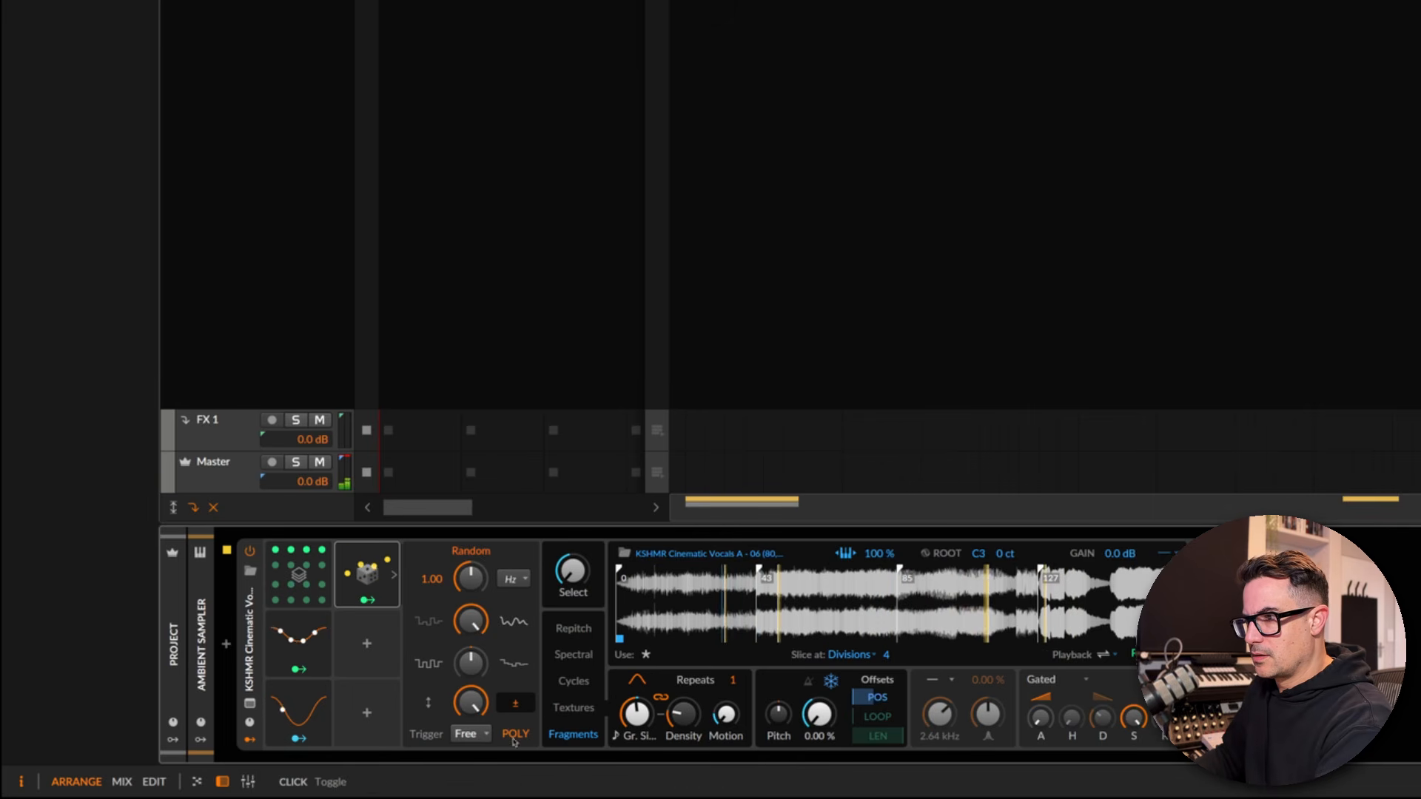
{"action": "left_click", "coordinate": [516, 704]}
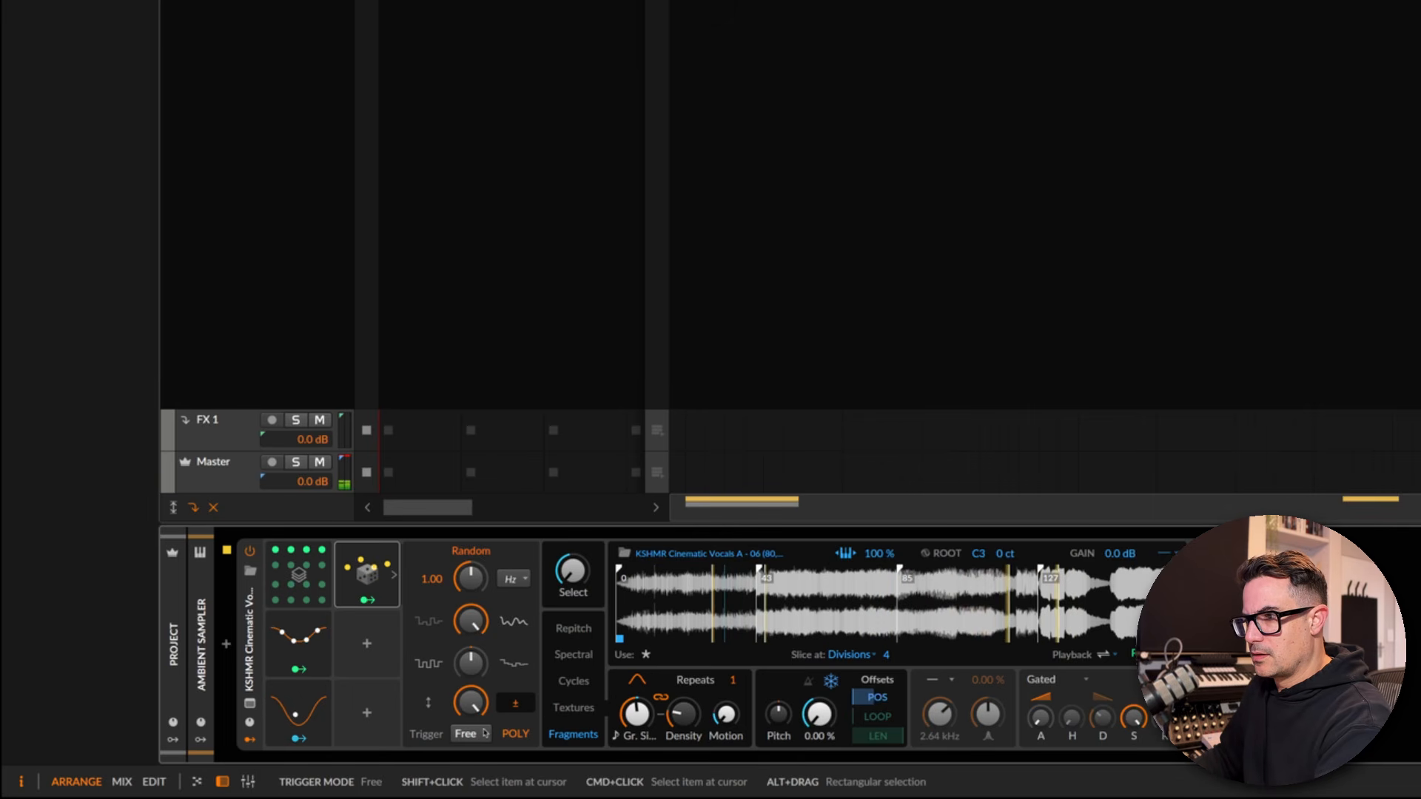
{"action": "left_click_drag", "start_coordinate": [474, 701], "coordinate": [476, 715]}
Use Random to modulate grain density by ×6.783, grain time by ×3.046, pitch by 9.771 and pan by 0.360
{"action": "left_click", "coordinate": [367, 599]}
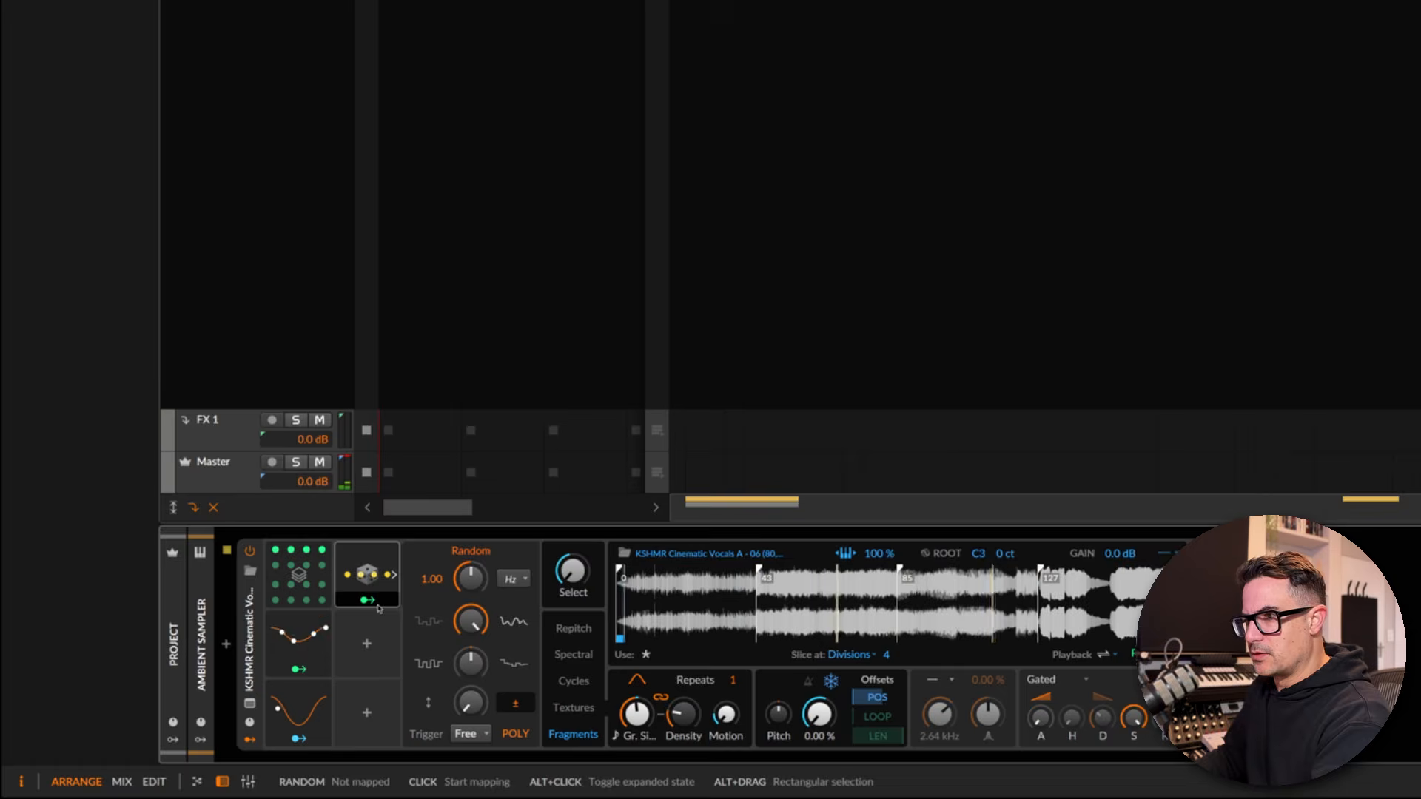
{"action": "left_click_drag", "start_coordinate": [683, 714], "coordinate": [638, 700]}
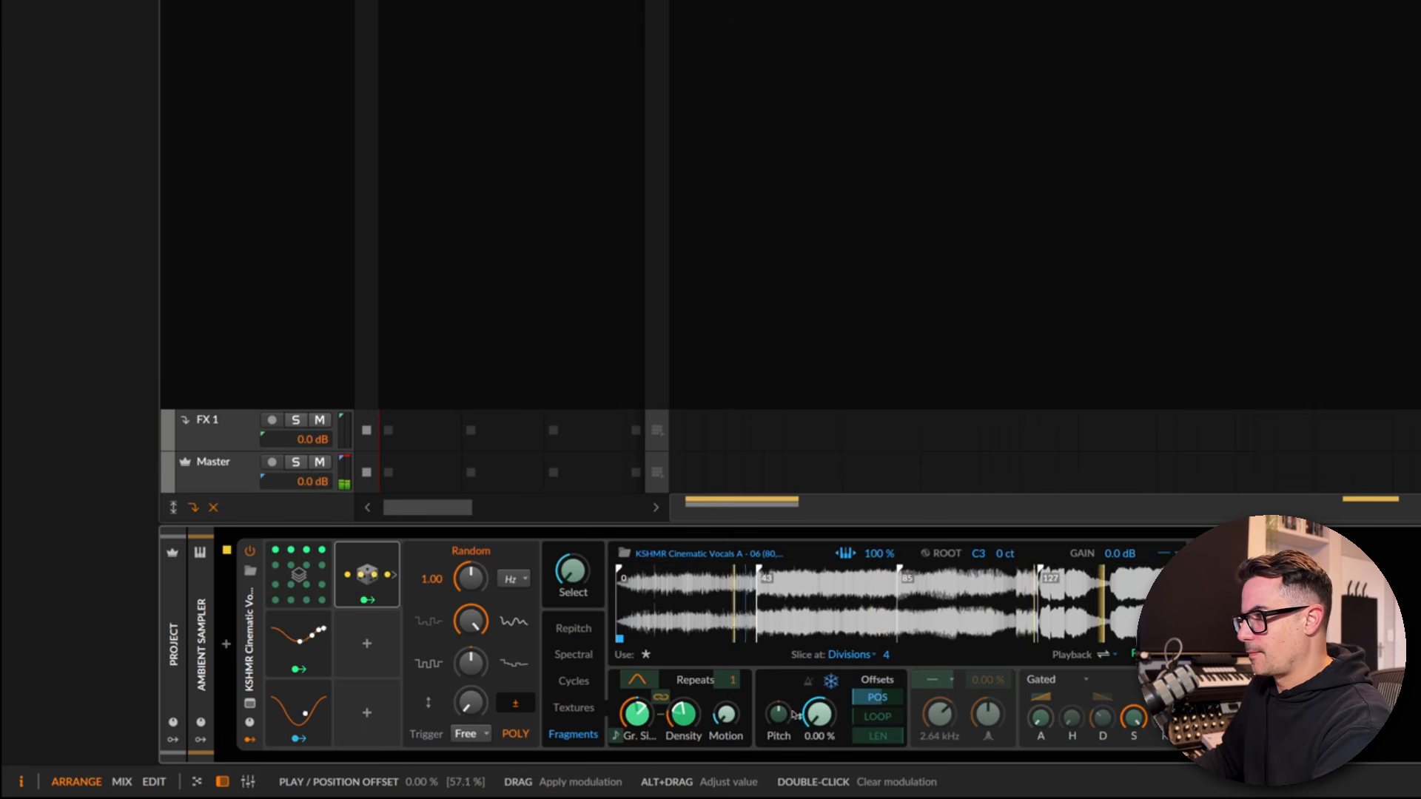
{"action": "left_click_drag", "start_coordinate": [778, 720], "coordinate": [783, 703]}
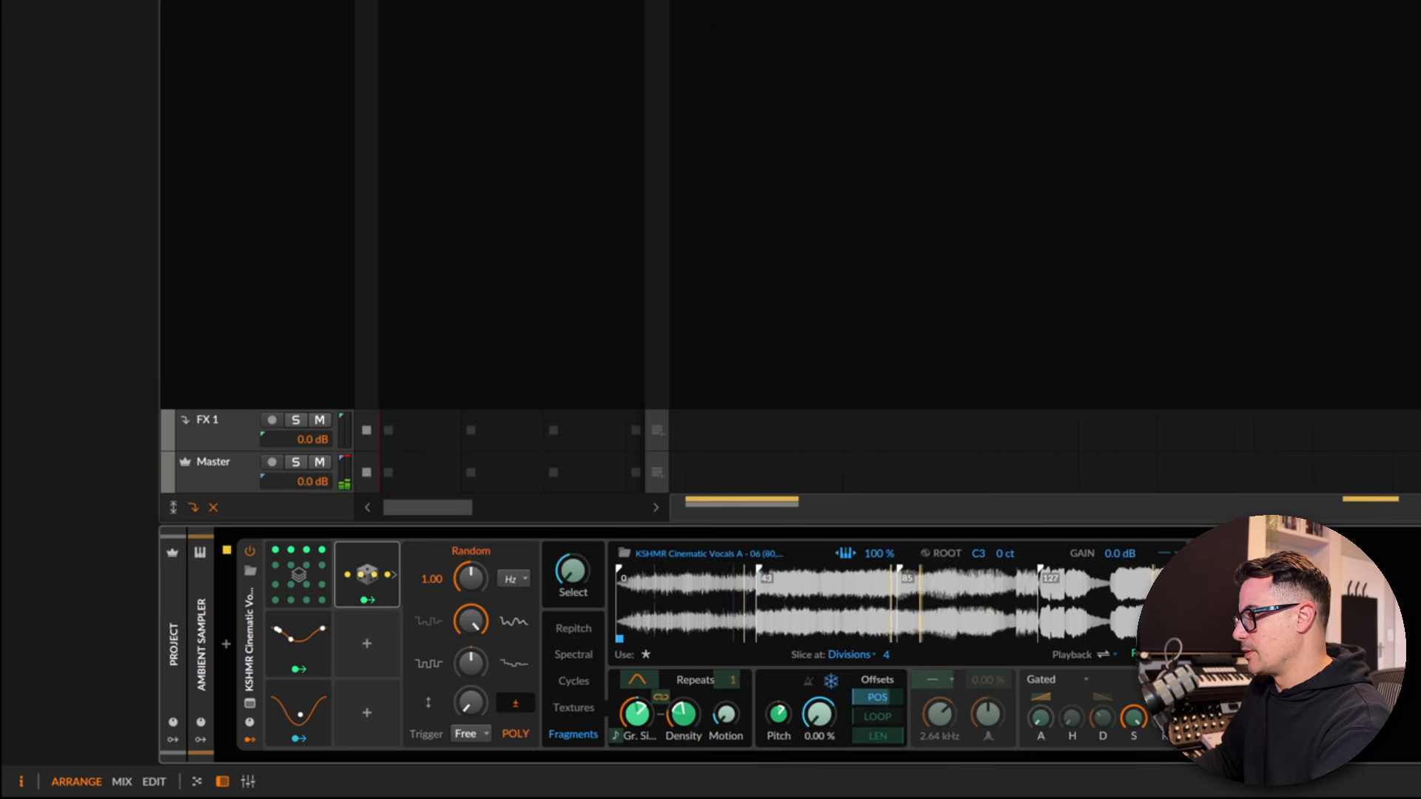
{"action": "left_click_drag", "start_coordinate": [1233, 638], "coordinate": [1233, 629]}
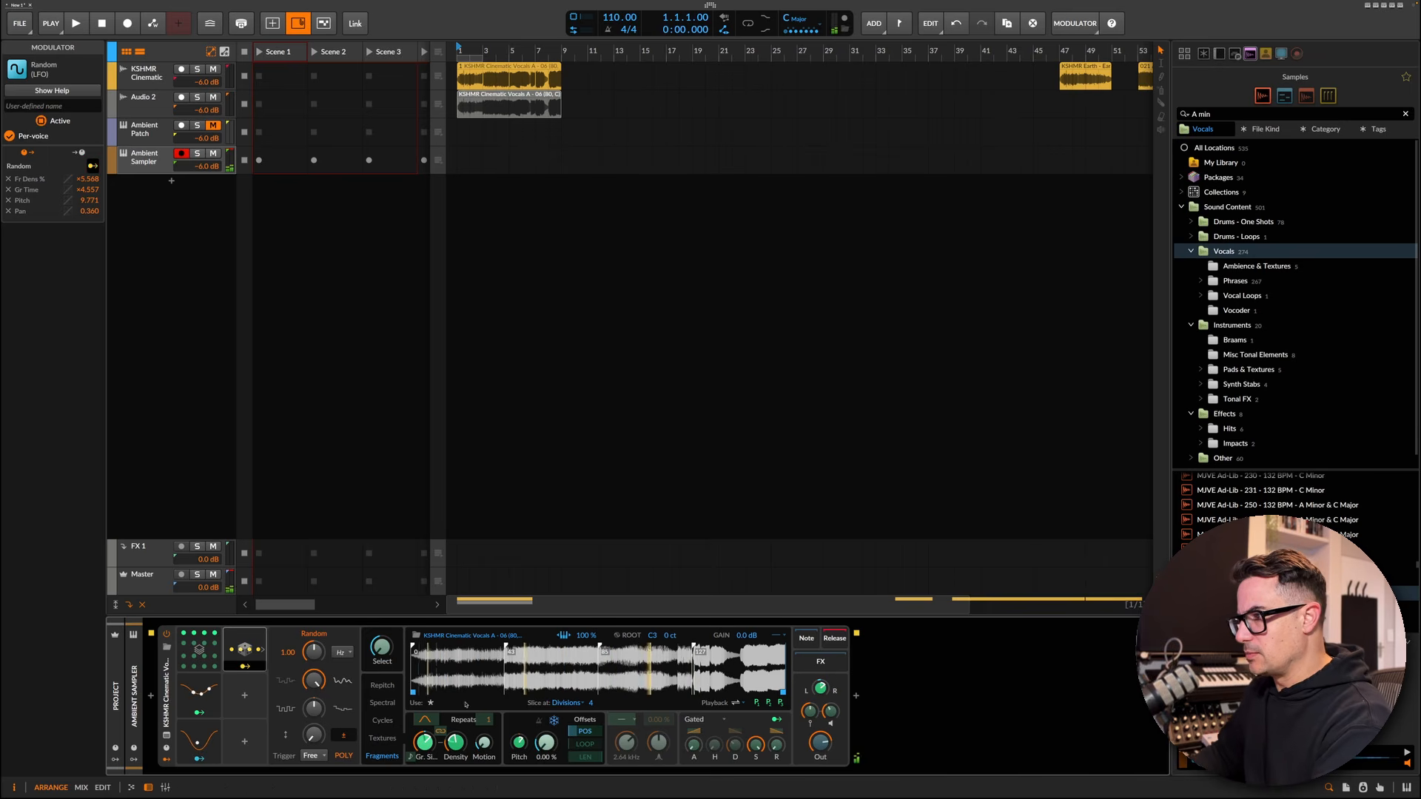
{"action": "left_click_drag", "start_coordinate": [425, 742], "coordinate": [456, 734]}
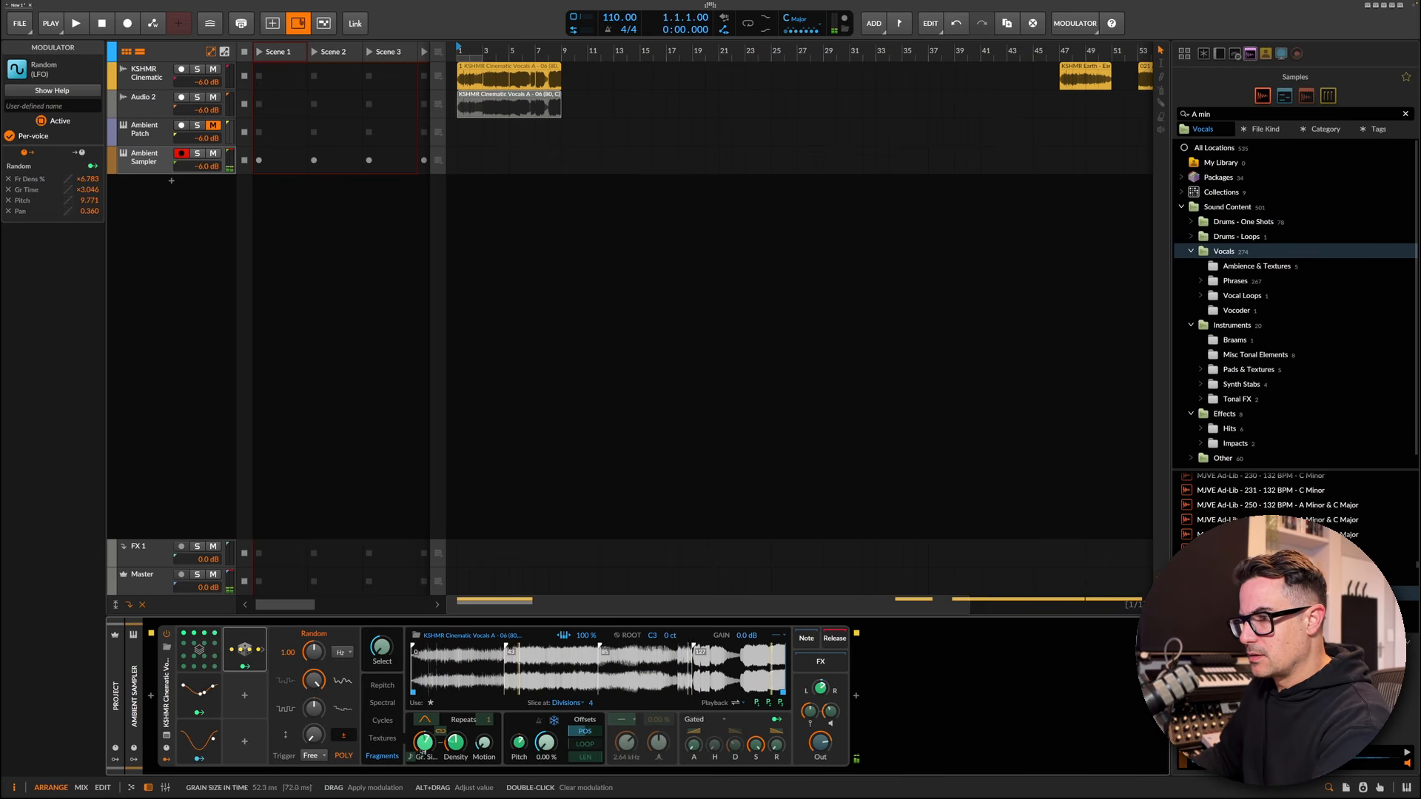
Set the Random modulator's rate to 2.01 Hz and modulate its amount by 0.226 with Stack Voice 1
{"action": "left_click", "coordinate": [245, 668]}
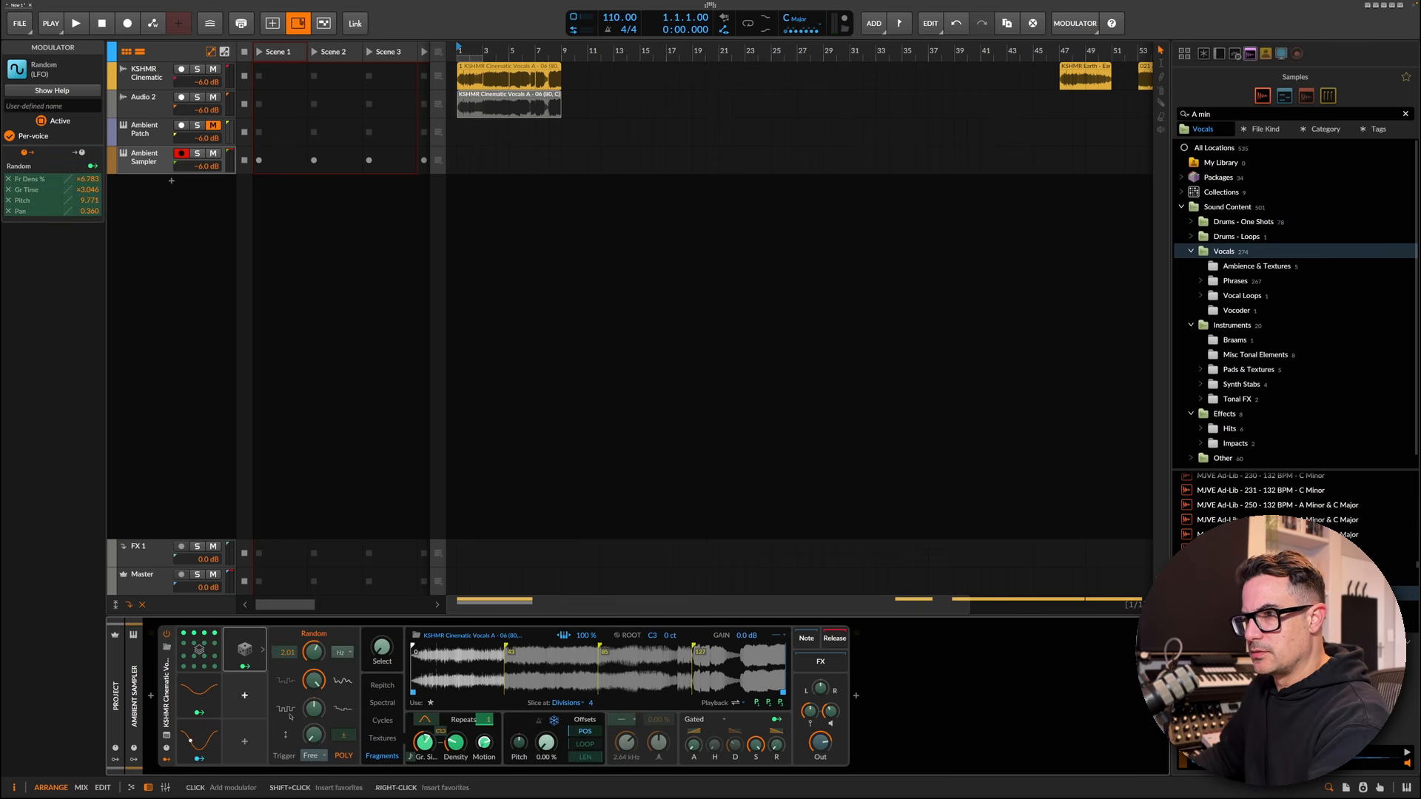
{"action": "left_click_drag", "start_coordinate": [314, 735], "coordinate": [313, 721]}
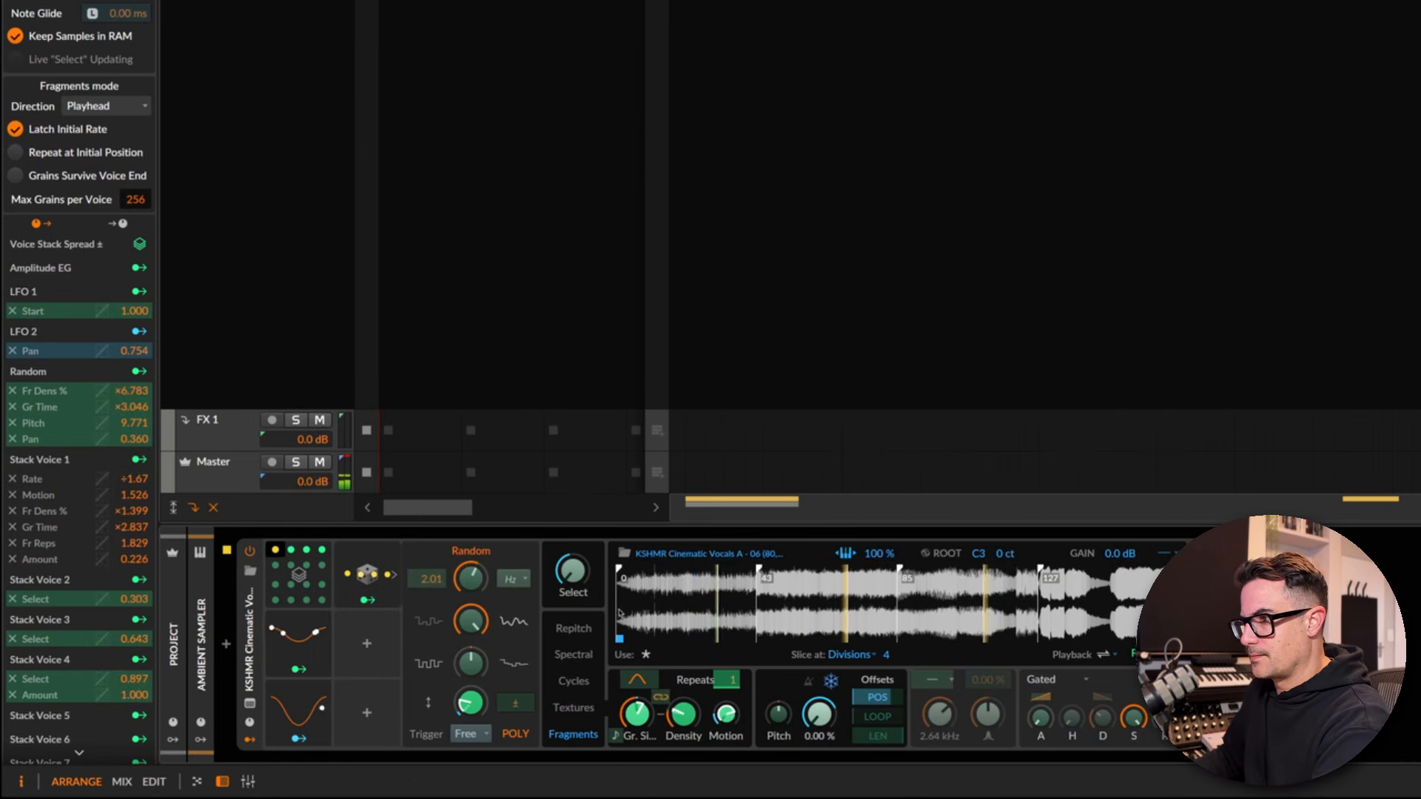
With Stack Voice 2, modulate grain time by ×7.319, grain density by ×4.060 and motion by 1.331
{"action": "left_click", "coordinate": [290, 550]}
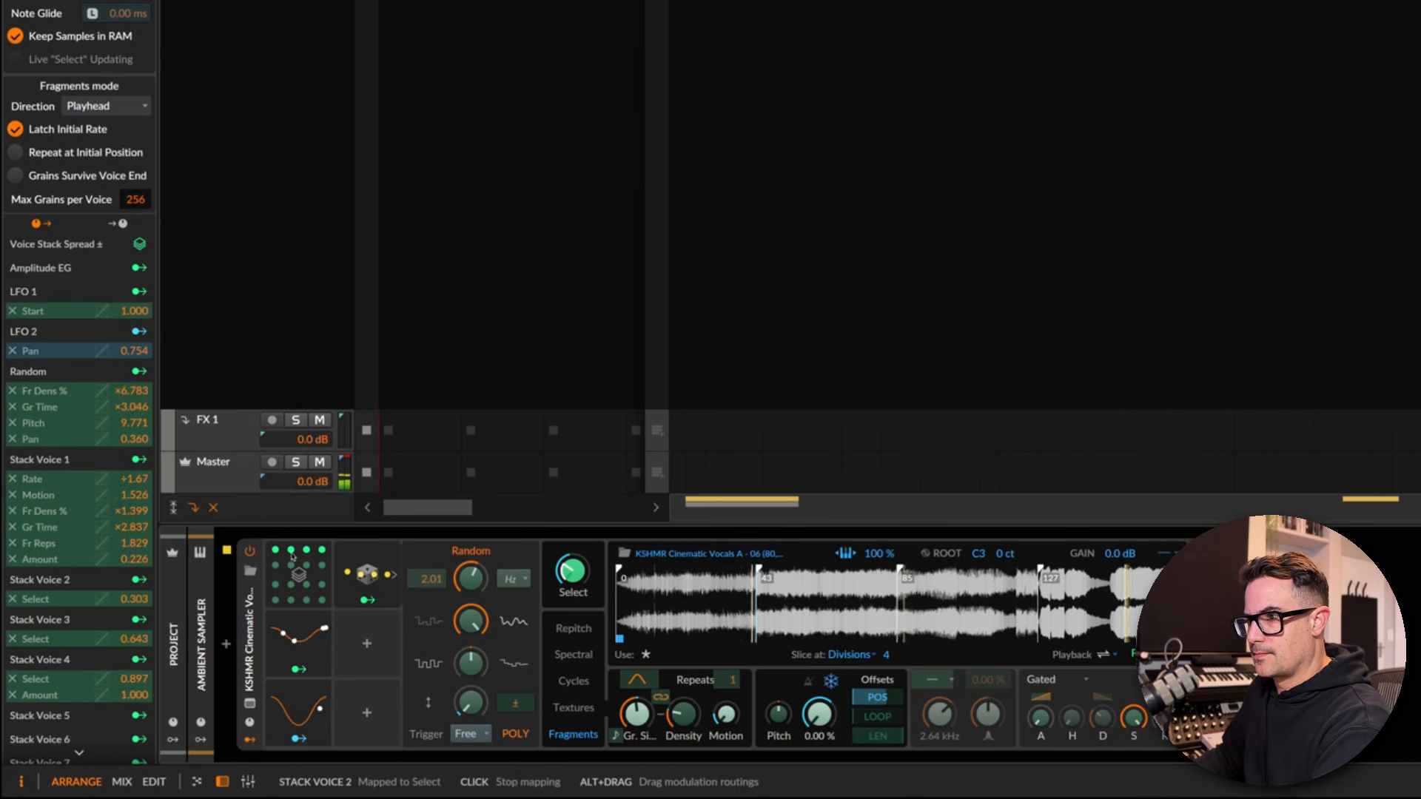
{"action": "mouse_move", "coordinate": [636, 714]}
{"action": "left_mouse_down"}
{"action": "mouse_move", "coordinate": [682, 707]}
{"action": "mouse_move", "coordinate": [648, 695]}
{"action": "mouse_move", "coordinate": [682, 713]}
{"action": "mouse_move", "coordinate": [727, 713]}
{"action": "mouse_move", "coordinate": [726, 701]}
{"action": "mouse_move", "coordinate": [638, 709]}
{"action": "left_mouse_up"}
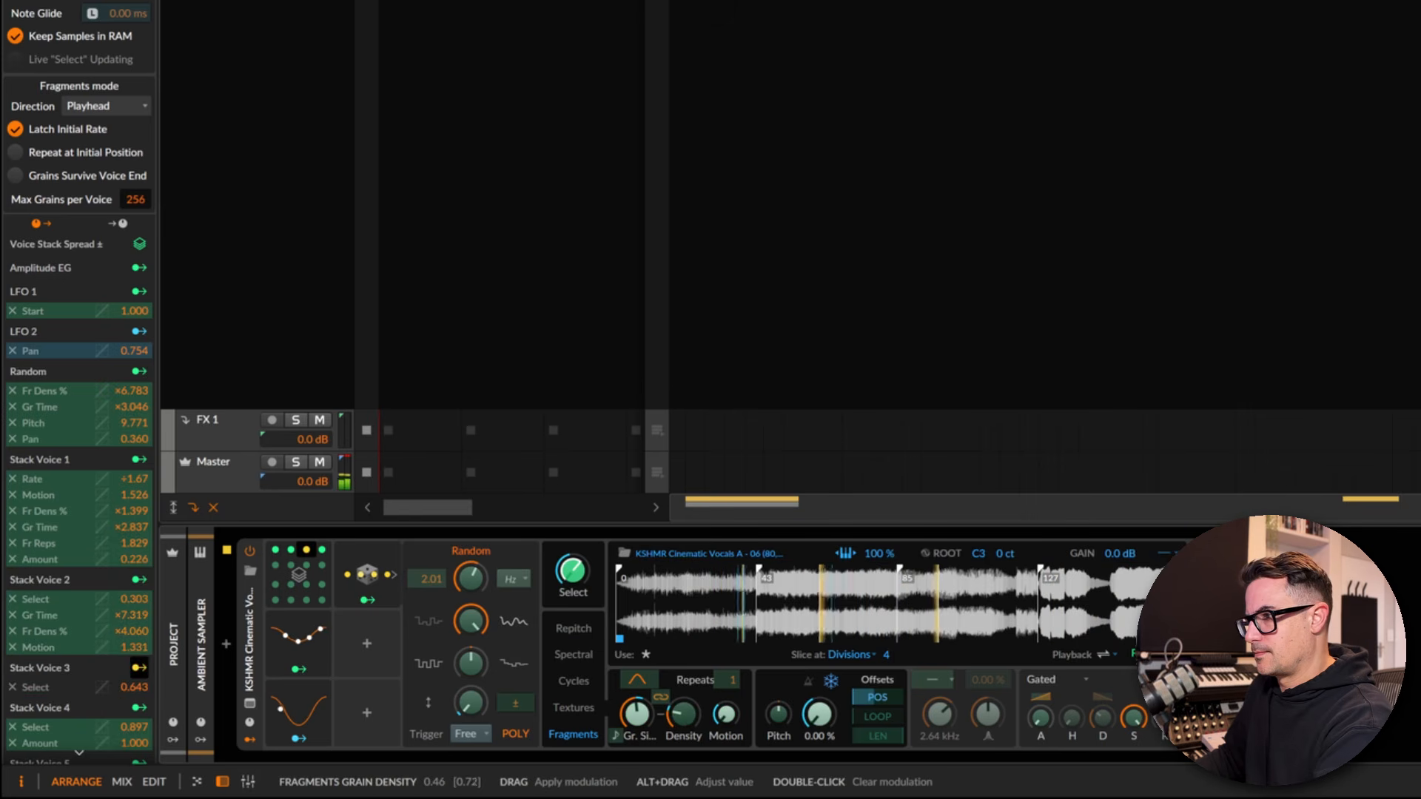
With Stack Voice 3, modulate grain density by ×7.788, grain time by ×14.55 and motion by 1.223
{"action": "left_click_drag", "start_coordinate": [682, 715], "coordinate": [683, 655]}
{"action": "left_click_drag", "start_coordinate": [637, 716], "coordinate": [637, 650]}
{"action": "left_click_drag", "start_coordinate": [682, 715], "coordinate": [637, 714]}
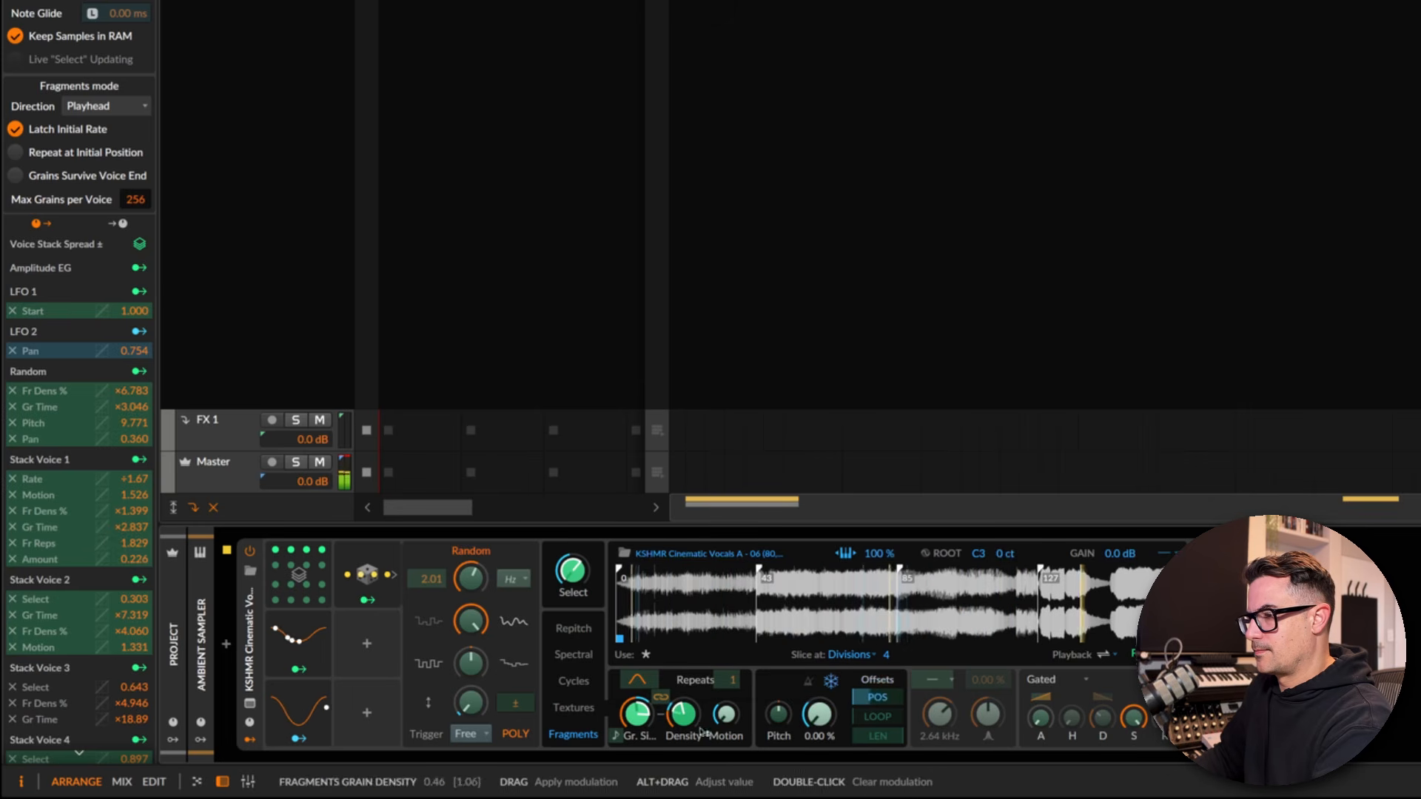
{"action": "left_click_drag", "start_coordinate": [726, 717], "coordinate": [726, 713]}
{"action": "mouse_move", "coordinate": [683, 714]}
{"action": "left_mouse_down"}
{"action": "mouse_move", "coordinate": [635, 725]}
{"action": "mouse_move", "coordinate": [692, 718]}
{"action": "left_mouse_up"}
Modulate the Sampler's pitch by 12.00 semitones with Stack Voice 2
{"action": "left_click", "coordinate": [604, 633]}
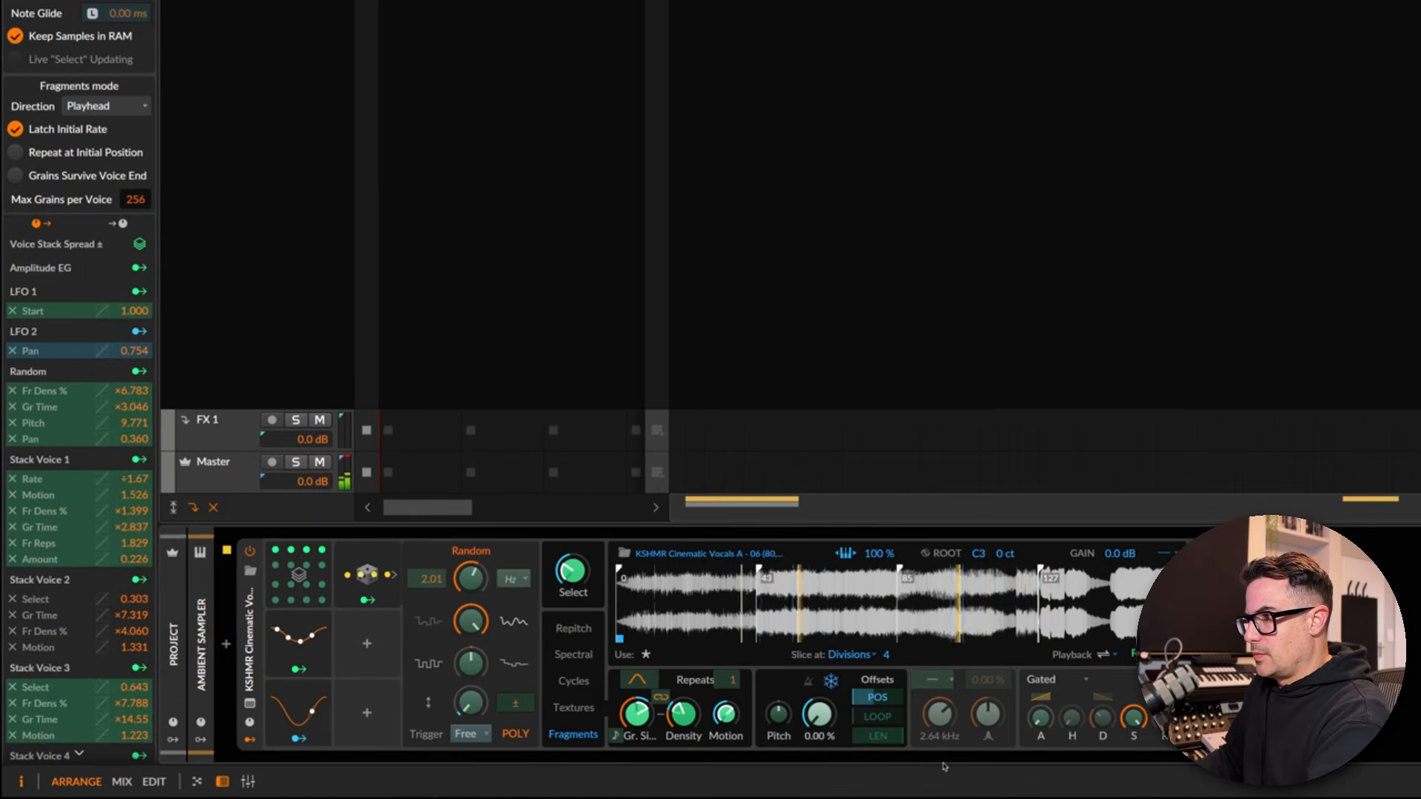
{"action": "left_click_drag", "start_coordinate": [779, 714], "coordinate": [779, 701]}
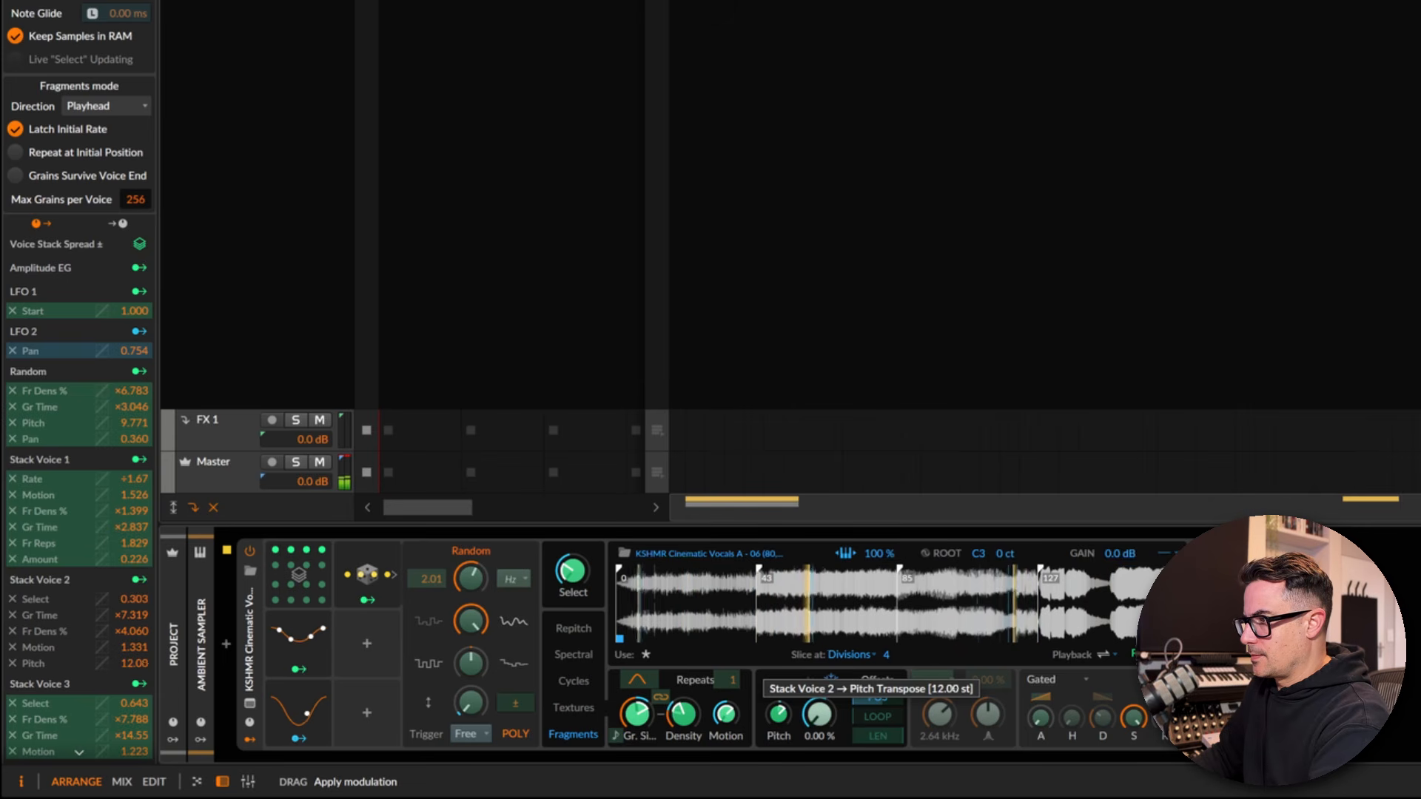
{"action": "left_click_drag", "start_coordinate": [778, 714], "coordinate": [779, 715]}
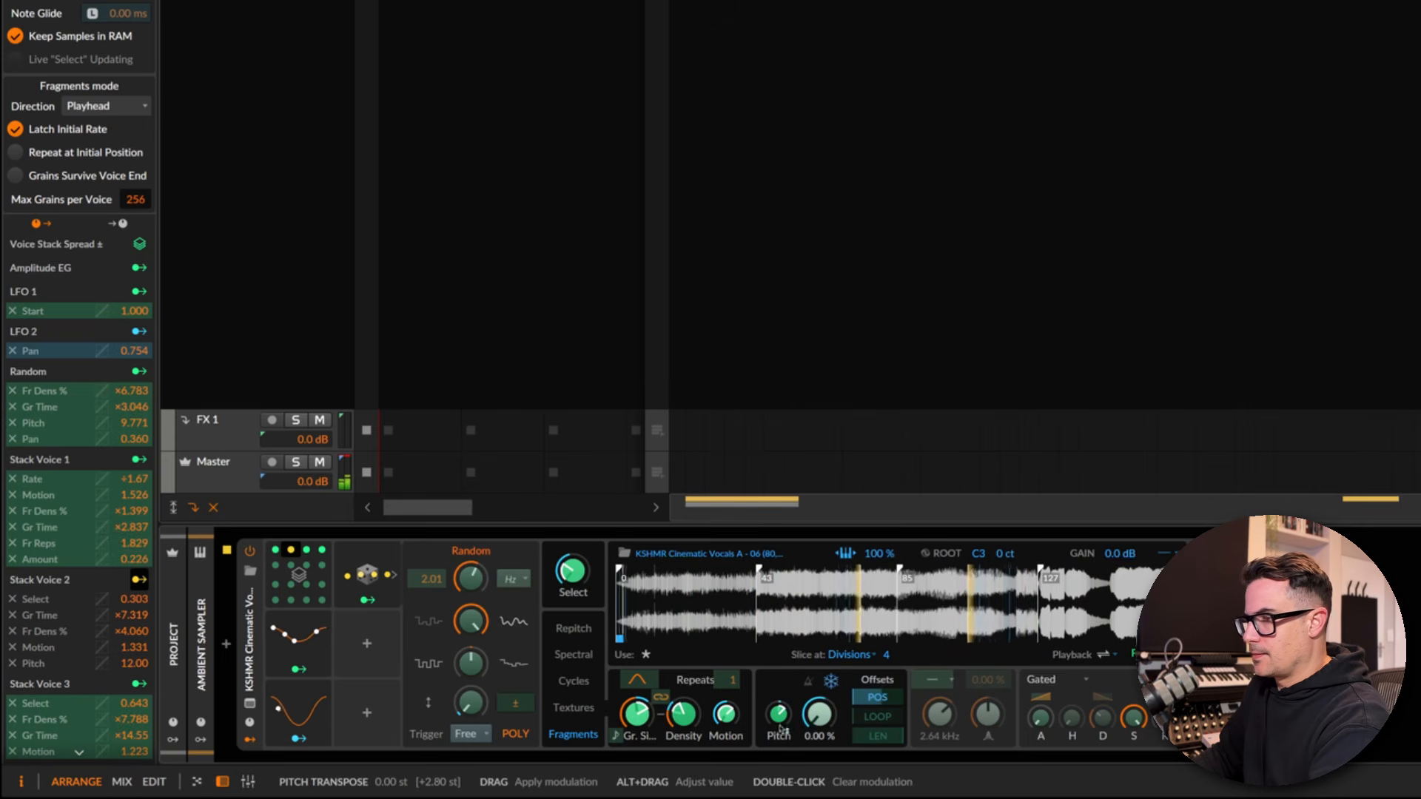
End the Random modulator's mapping and set the Fragments grain size to 72.9 ms
{"action": "left_click", "coordinate": [366, 602]}
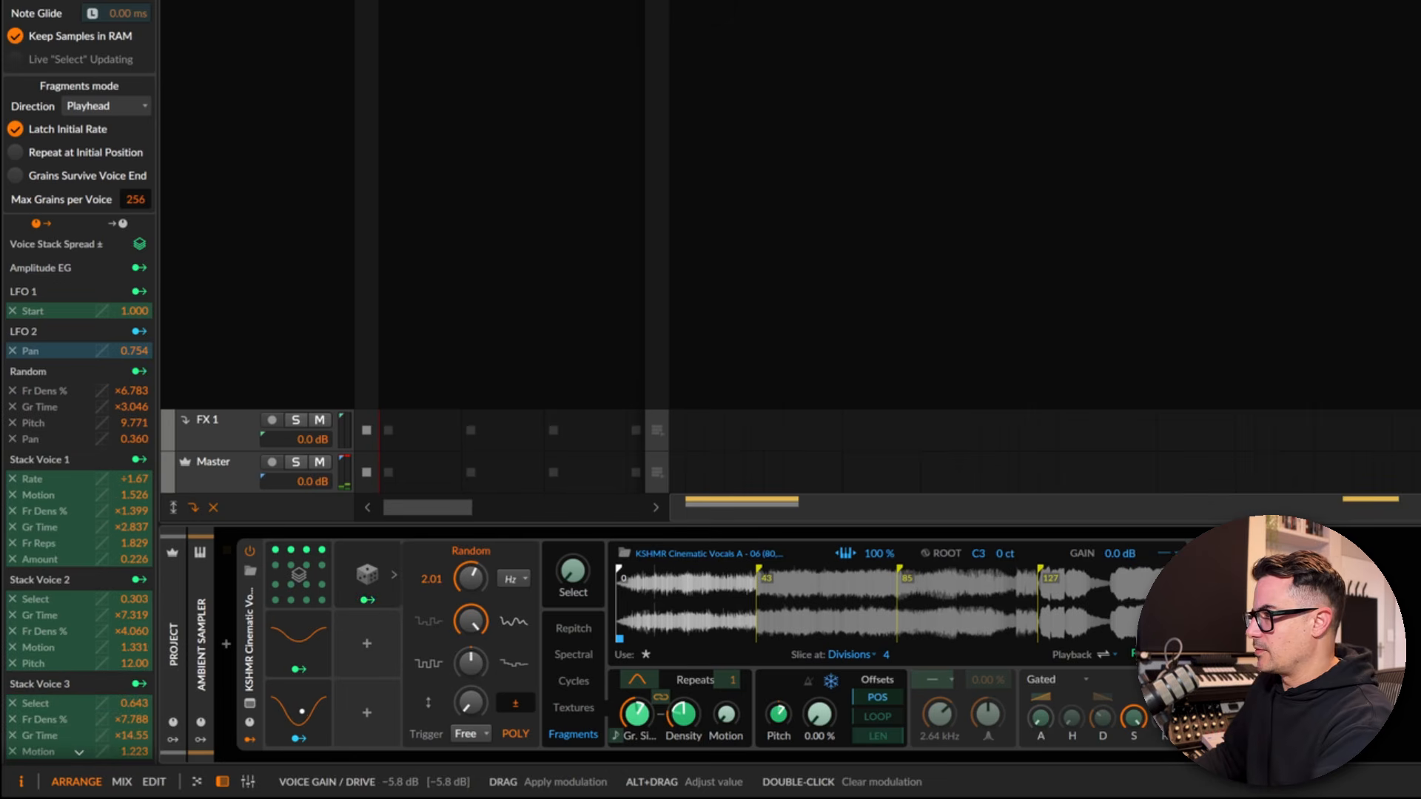
{"action": "left_click", "coordinate": [367, 600]}
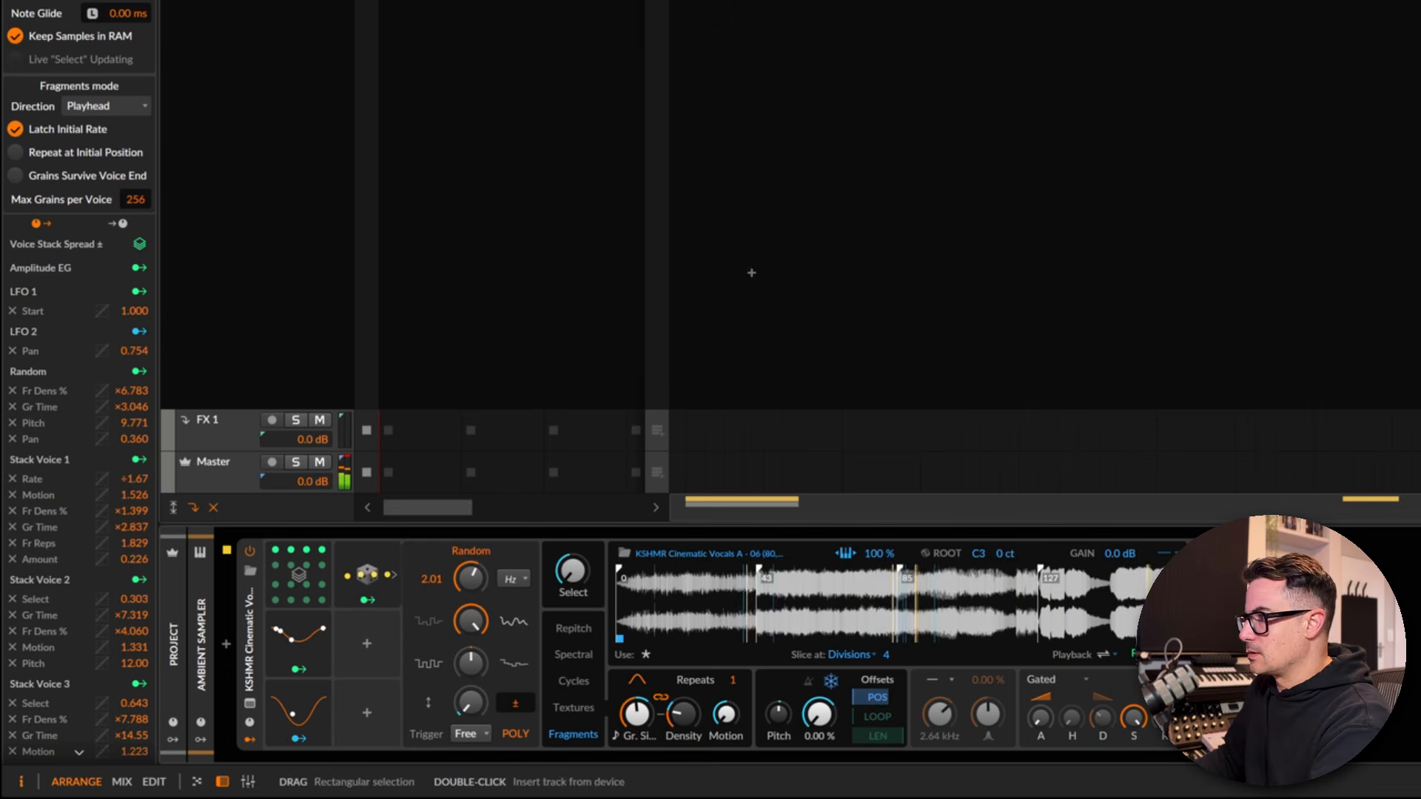
{"action": "left_click_drag", "start_coordinate": [636, 714], "coordinate": [637, 714]}
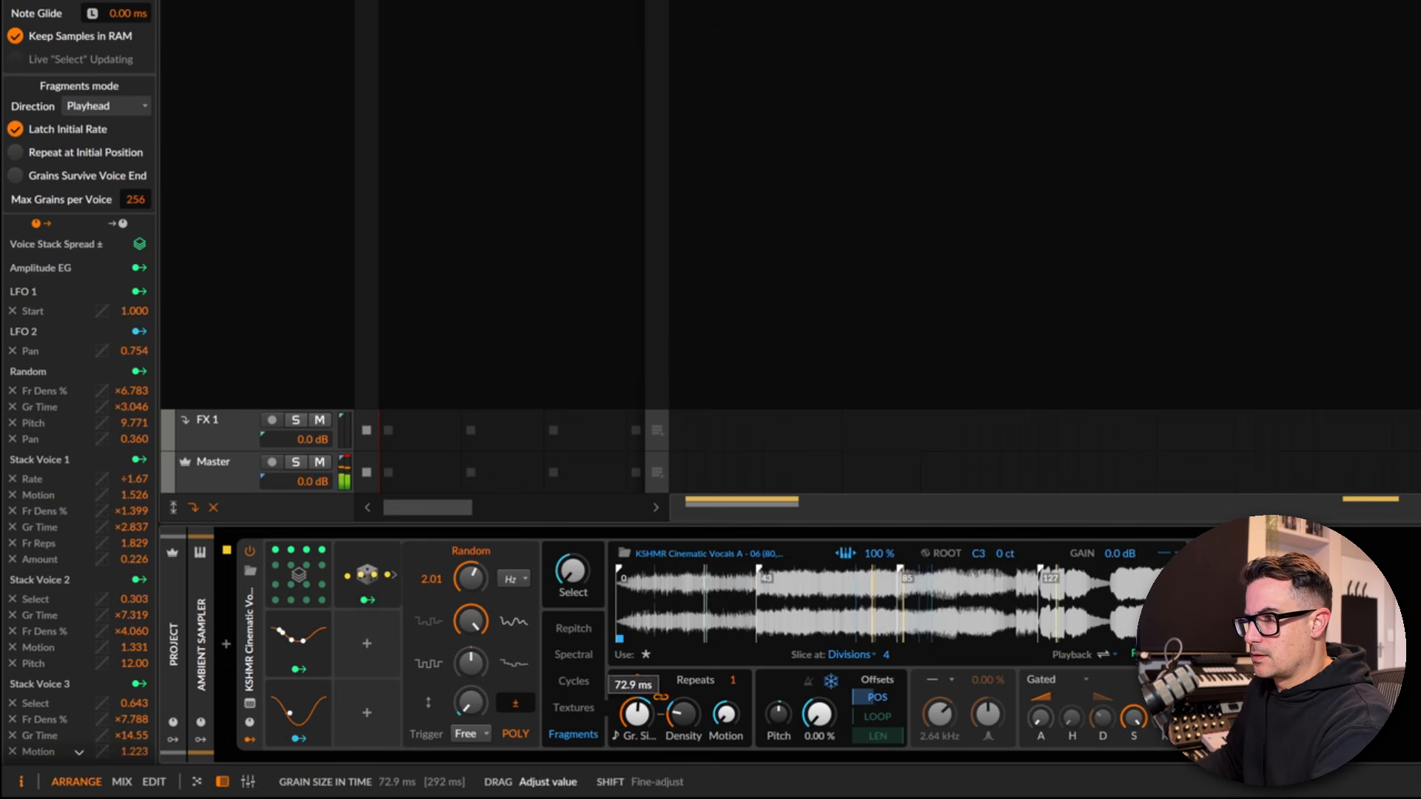
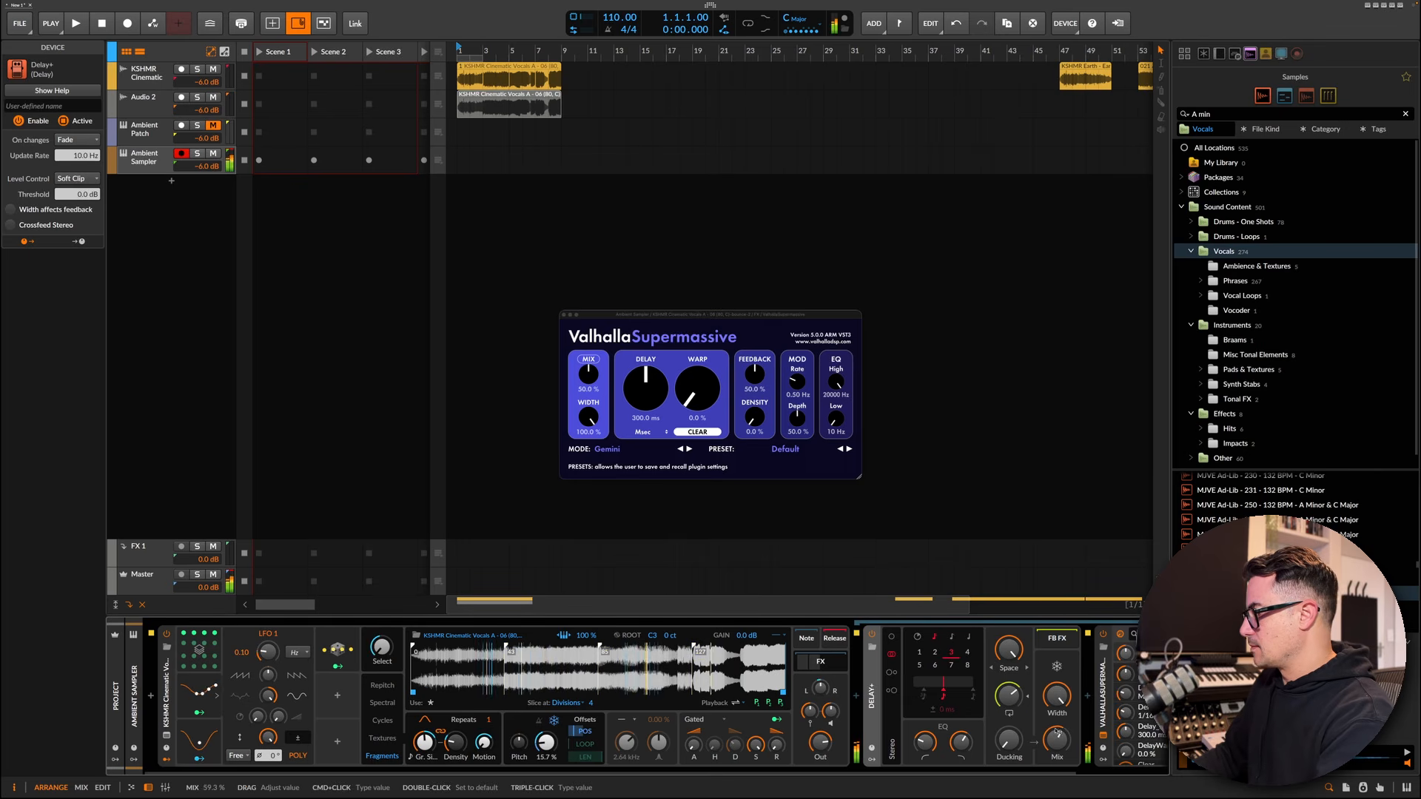
Switch Delay+ to a ping-pong stereo mode with 100 % stereo width and a low-cut frequency of 87.2 Hz
{"action": "left_click", "coordinate": [892, 671]}
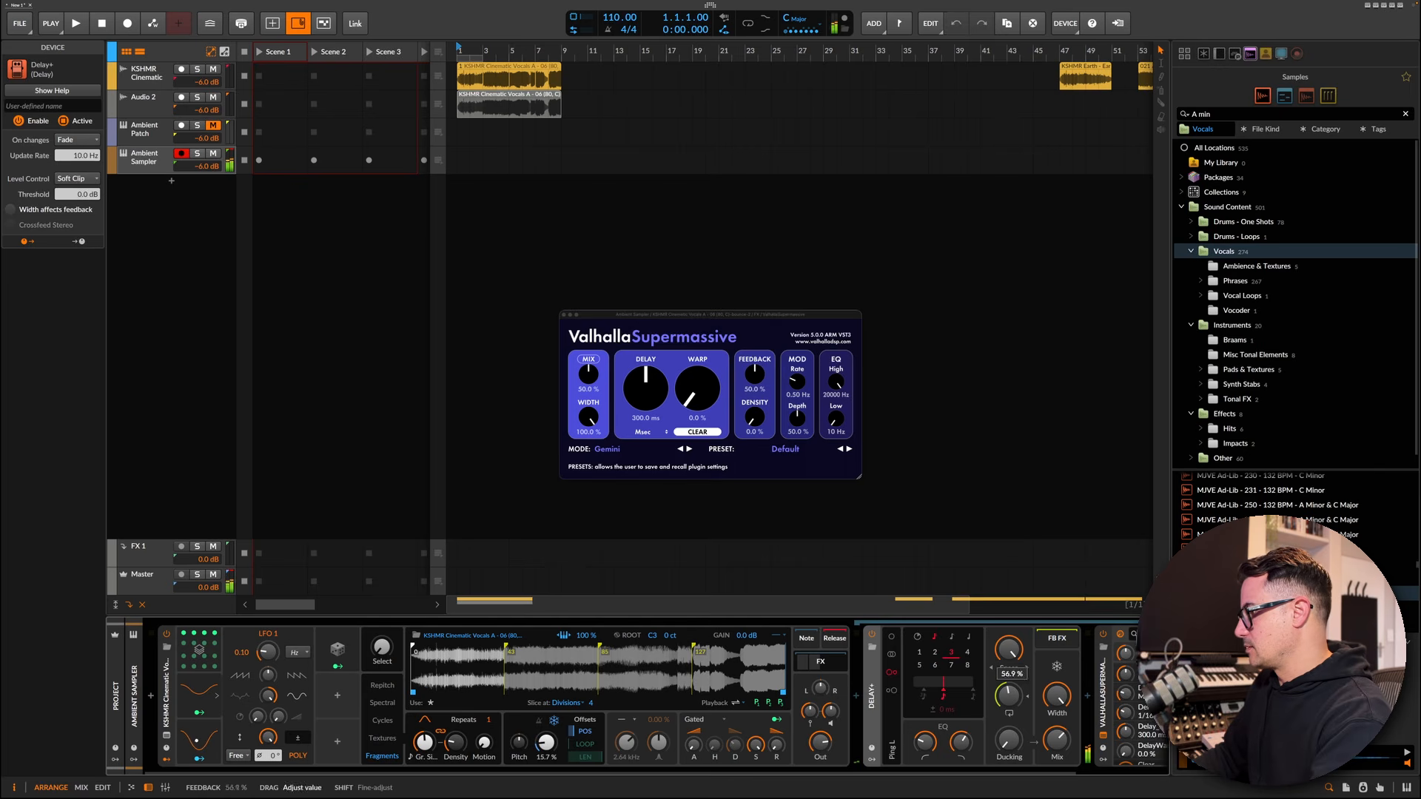
{"action": "left_click", "coordinate": [1059, 698]}
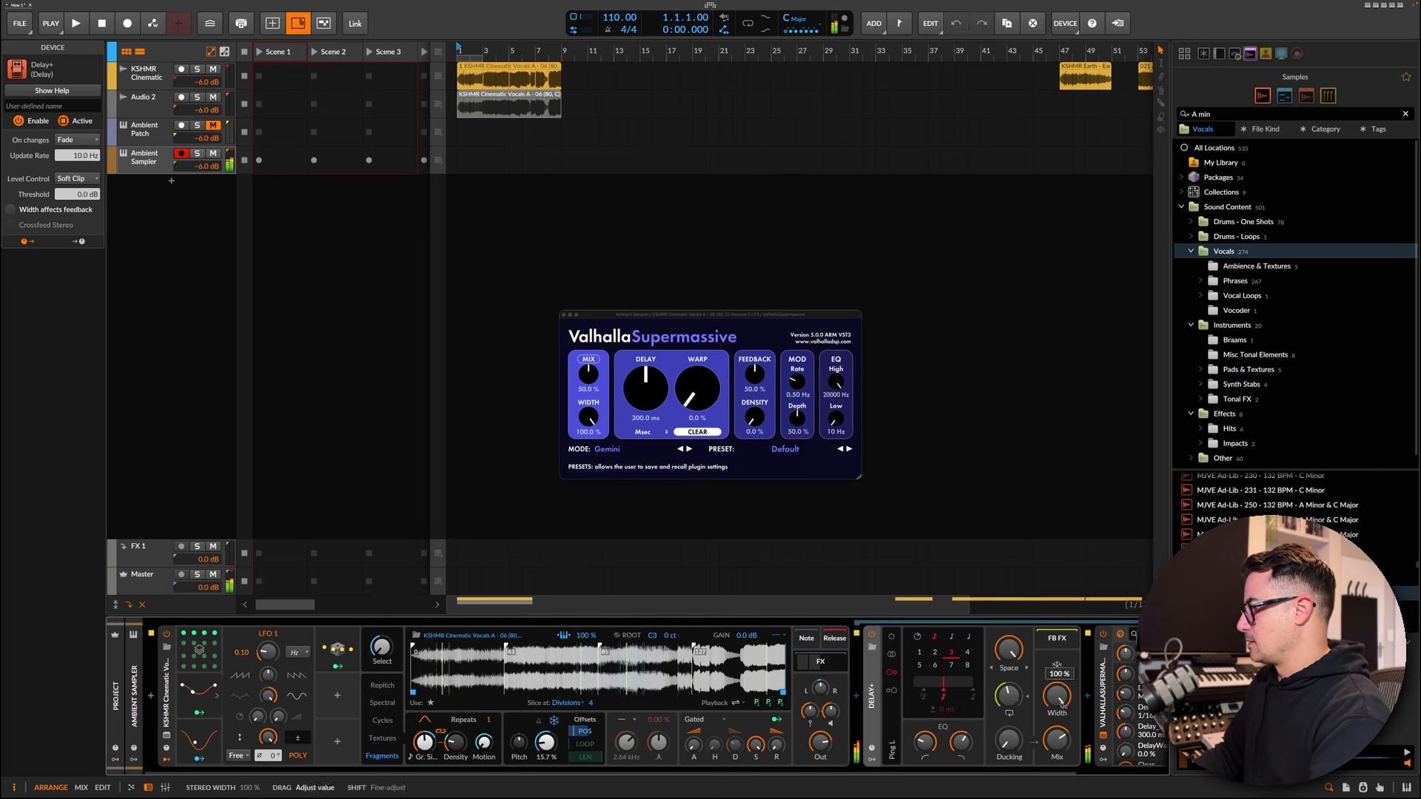
{"action": "left_click_drag", "start_coordinate": [958, 747], "coordinate": [920, 751]}
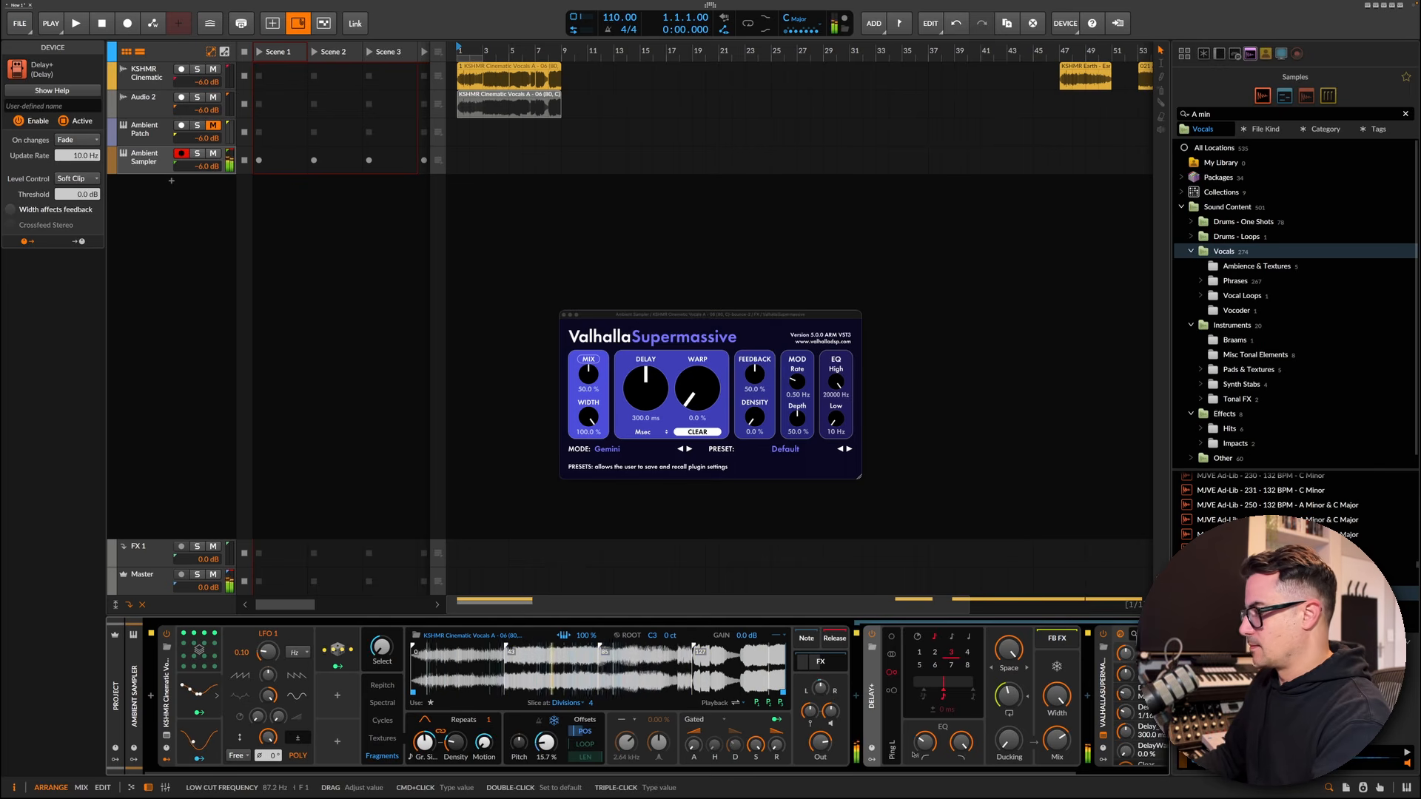
Readjust the stack voices' modulation of the Fragments grain density and set LFO 1's rate to 0.20 Hz
{"action": "left_click_drag", "start_coordinate": [820, 688], "coordinate": [820, 681]}
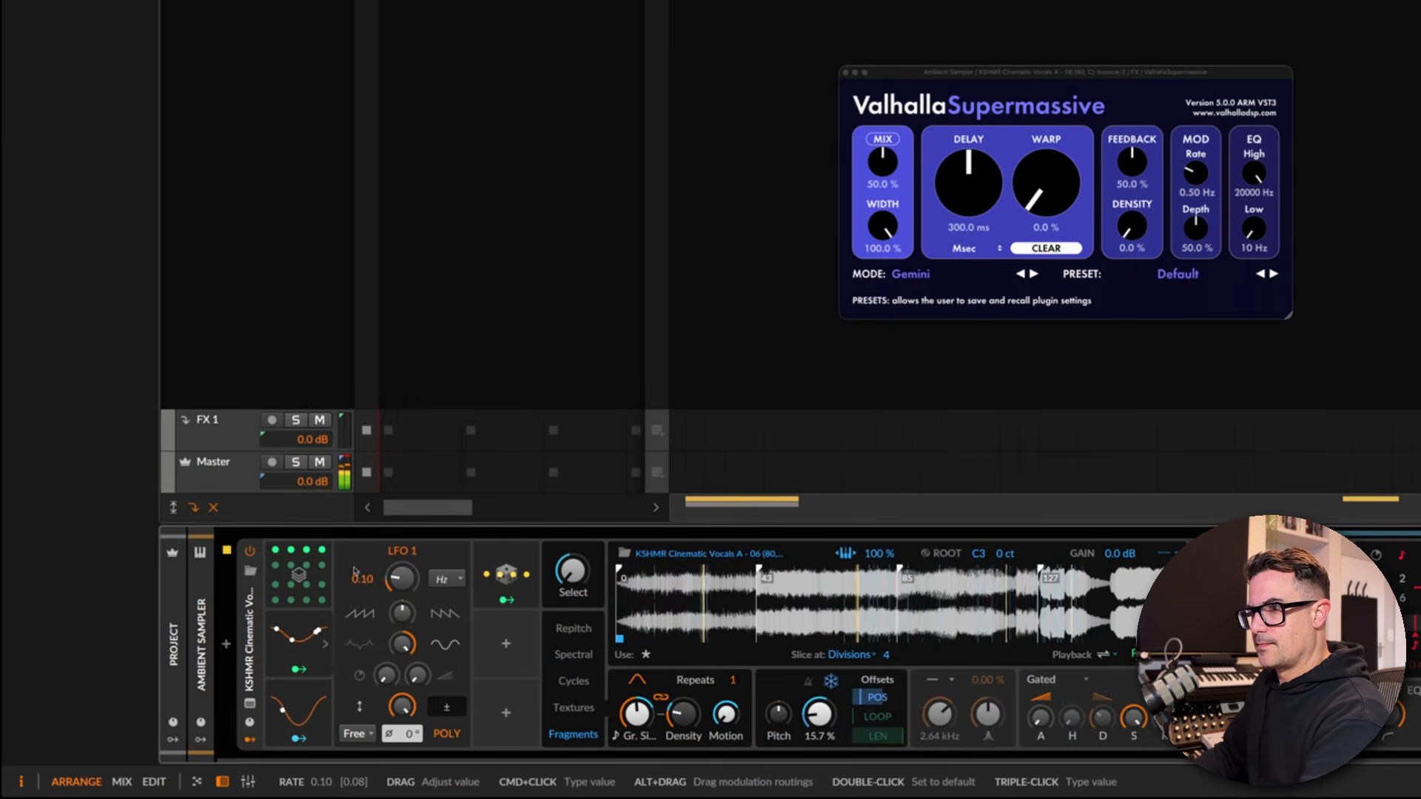
{"action": "left_click", "coordinate": [322, 551]}
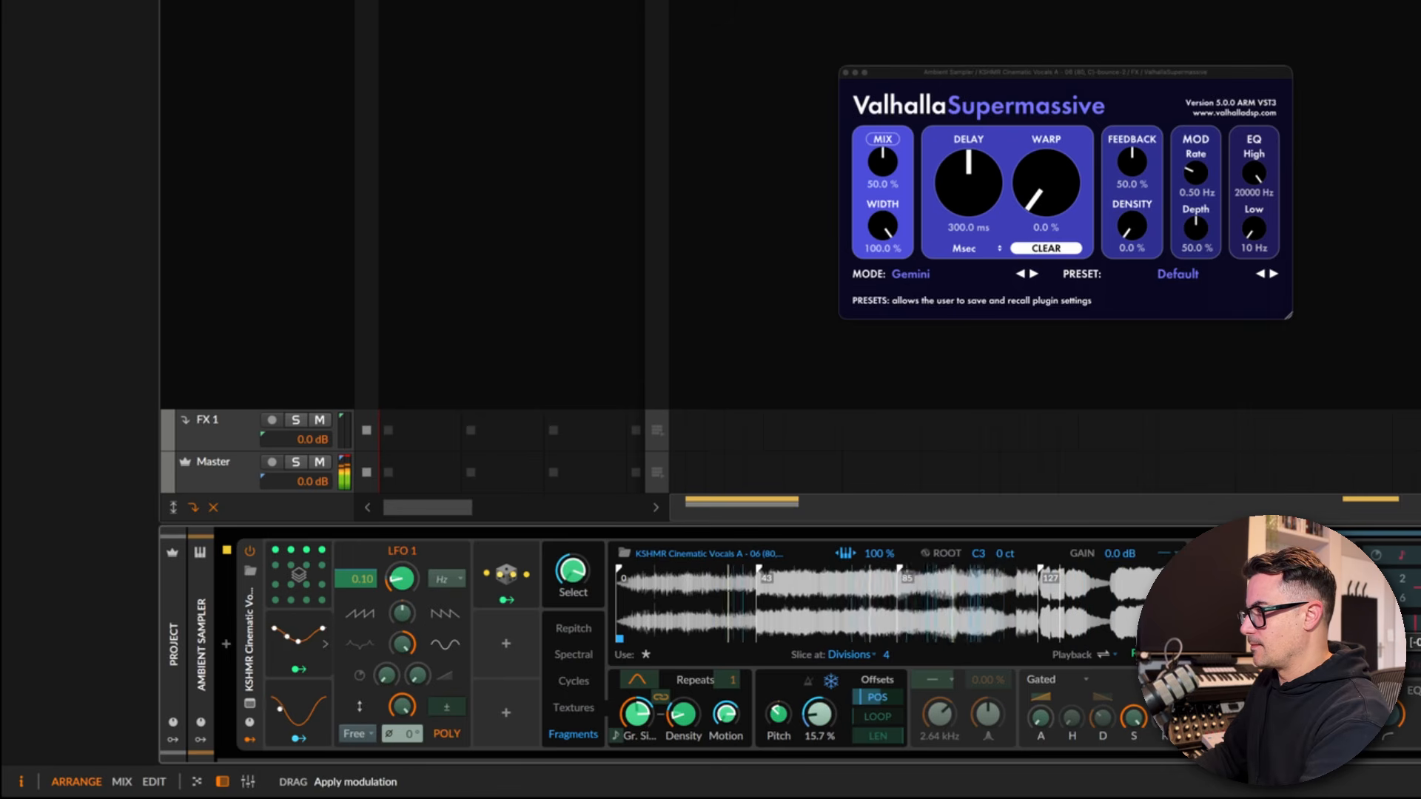
{"action": "left_click", "coordinate": [306, 551]}
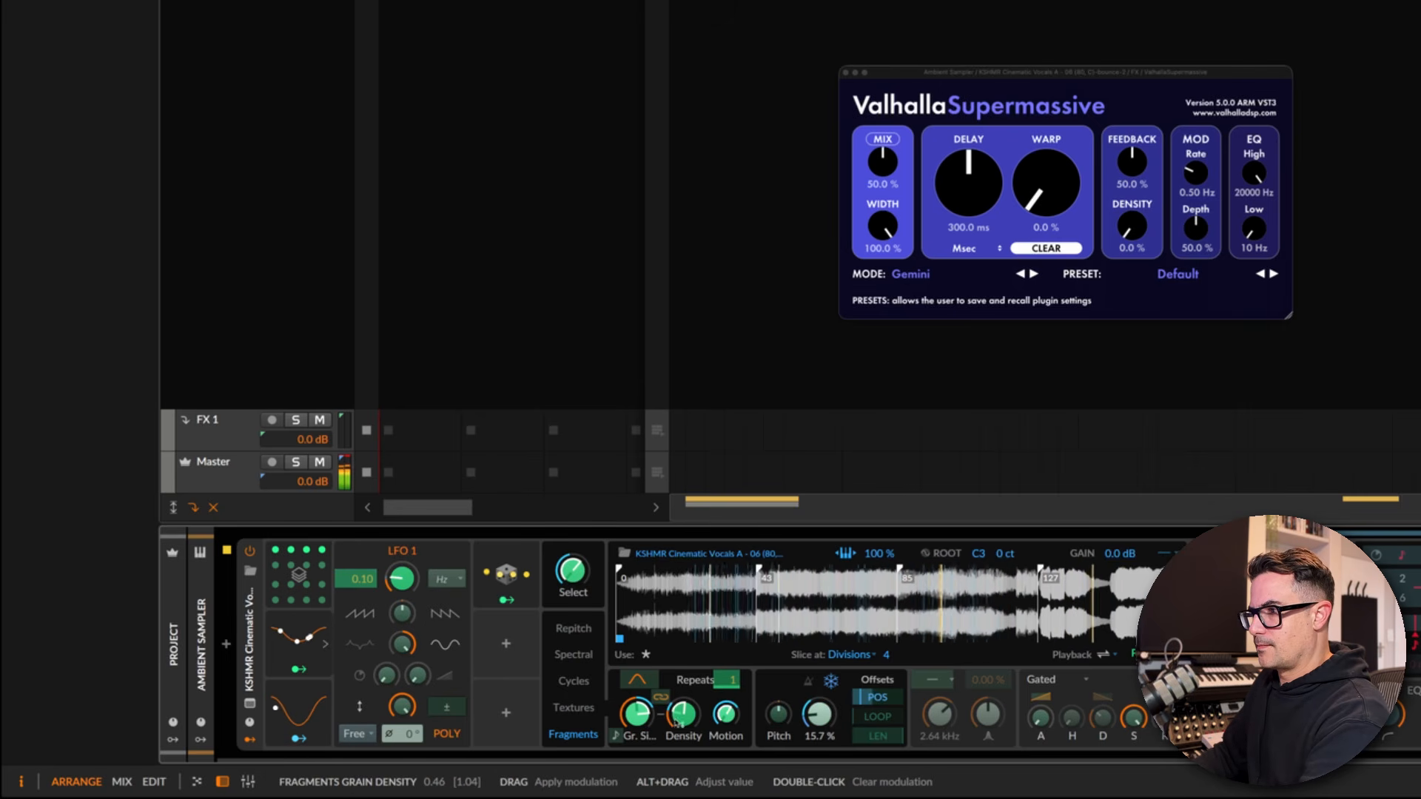
{"action": "left_click_drag", "start_coordinate": [683, 715], "coordinate": [683, 707]}
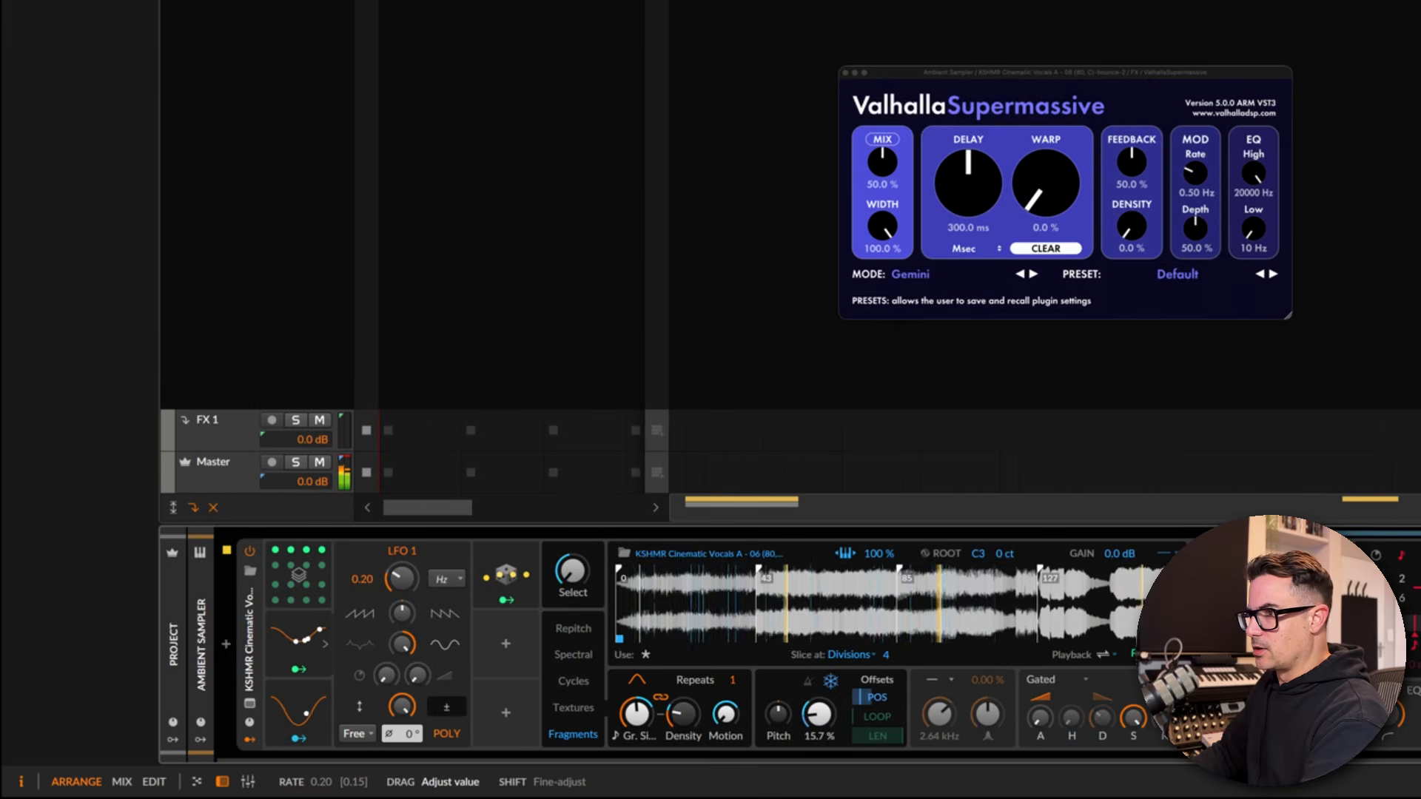
Set LFO 2's rate to 0.37 Hz and collapse its settings
{"action": "left_click", "coordinate": [299, 710]}
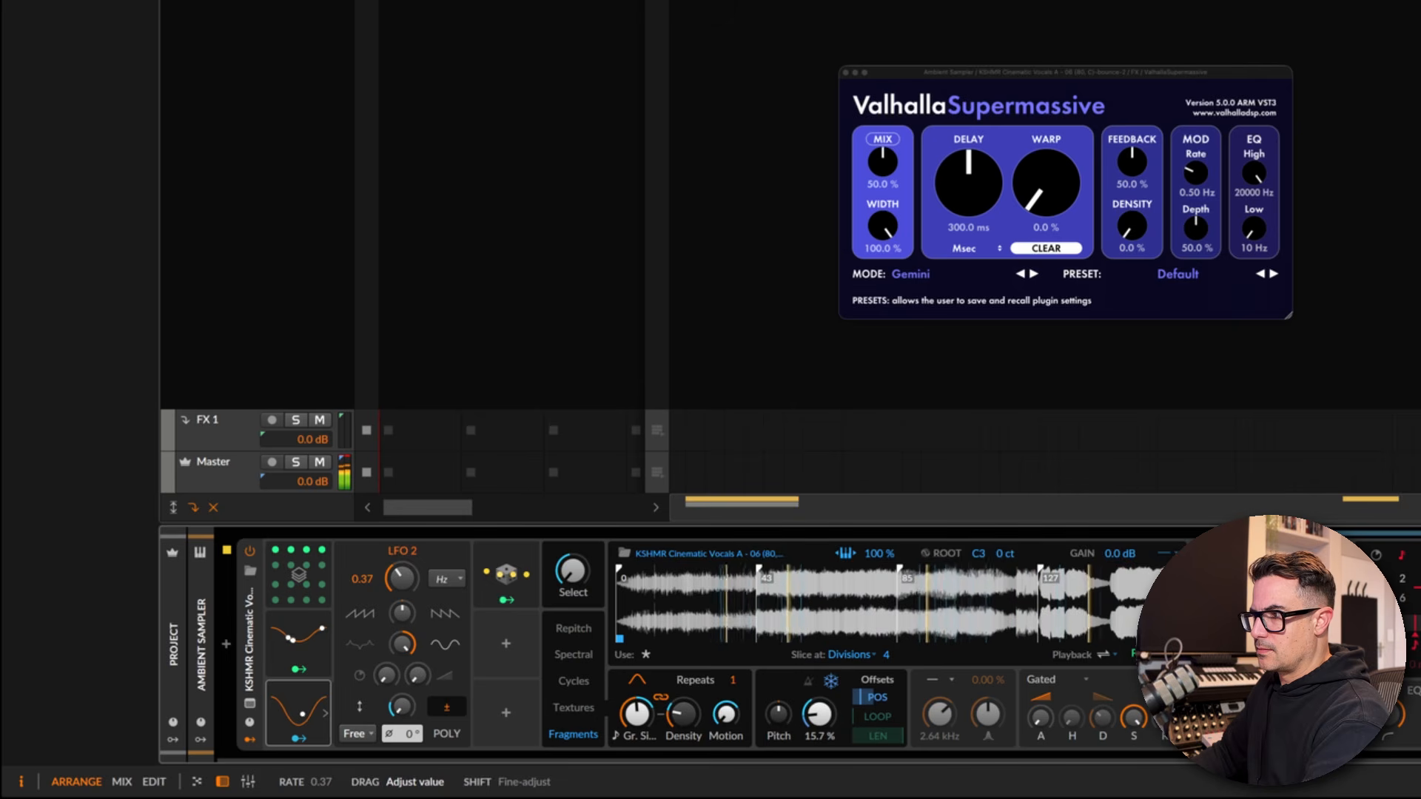
{"action": "left_click", "coordinate": [316, 699]}
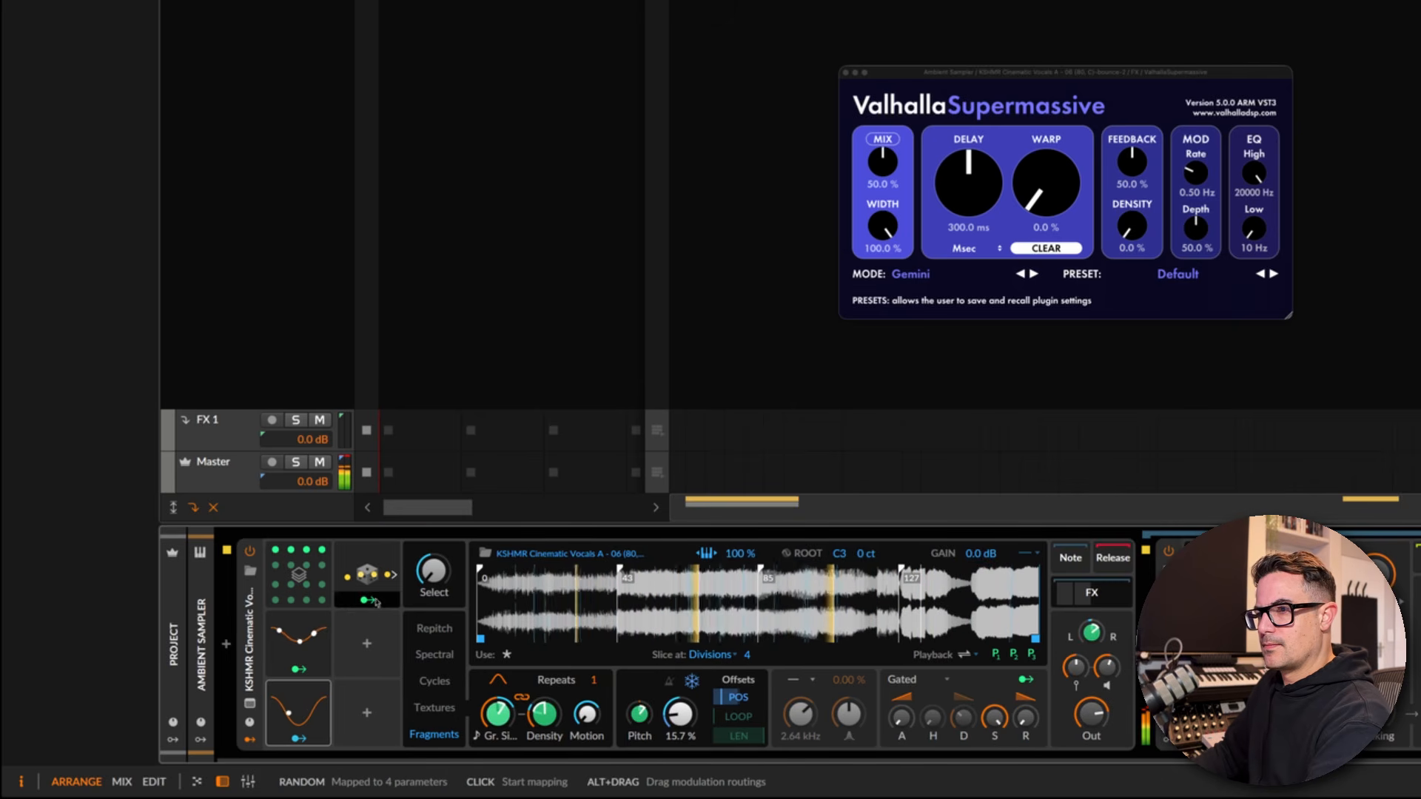
{"action": "left_click", "coordinate": [300, 725]}
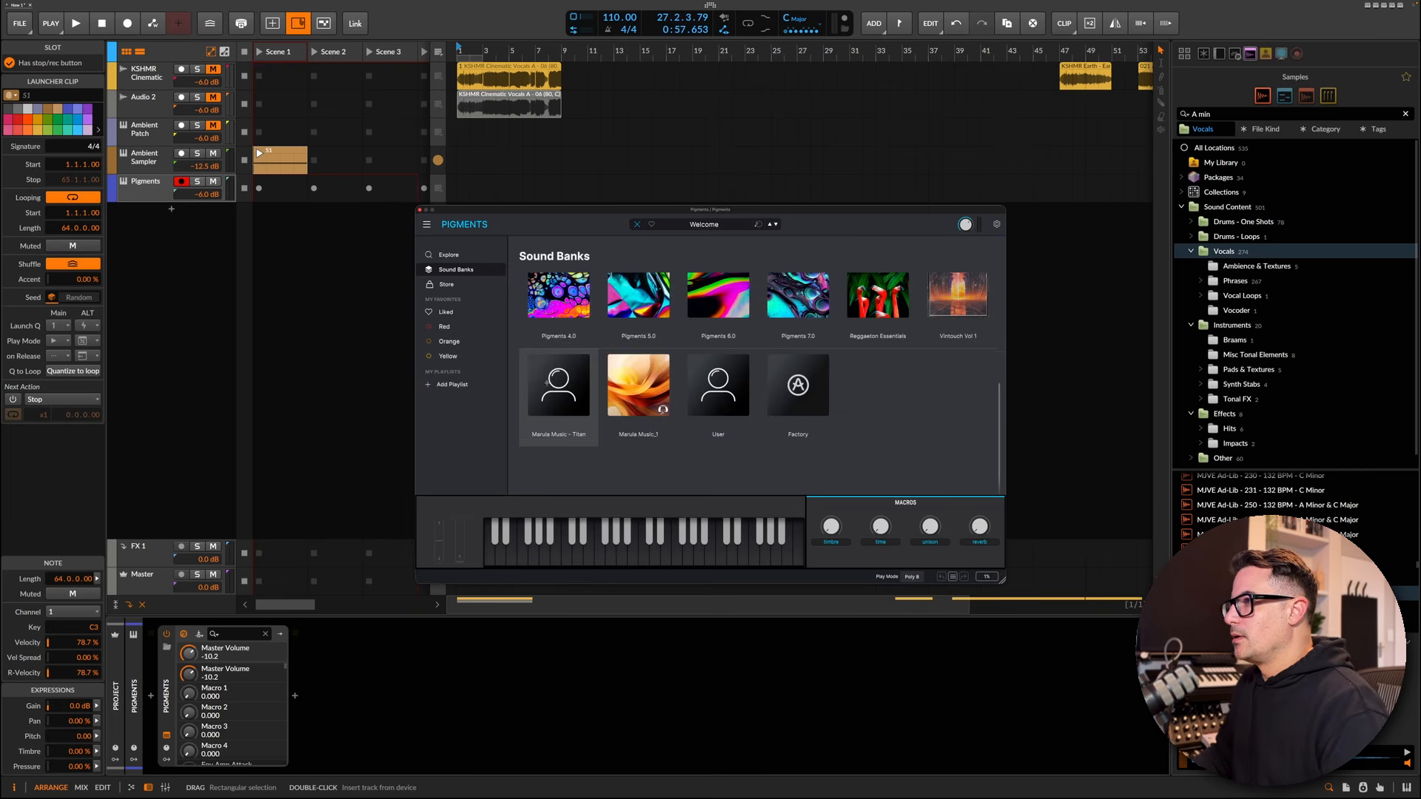
Open the Marula Music - Titan sound bank in Pigments and sort its presets by type
{"action": "left_click", "coordinate": [703, 385]}
{"action": "left_click", "coordinate": [653, 292]}
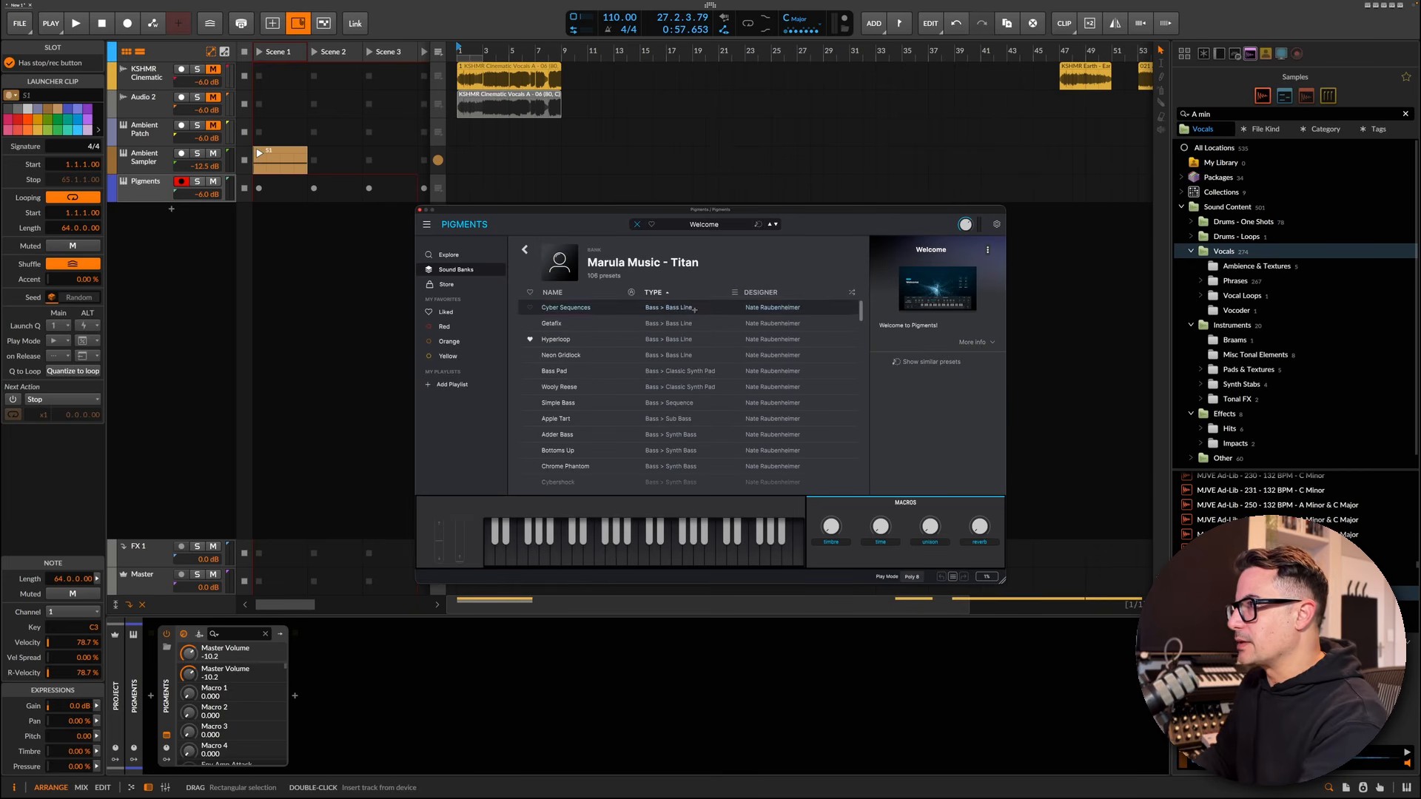
Audition the Titan bank's lead presets, including Rabdom, Return to the Source, Brass Tax and Charlies Angel
{"action": "scroll", "coordinate": [666, 385], "scroll_direction": "down", "scroll_amount": 5}
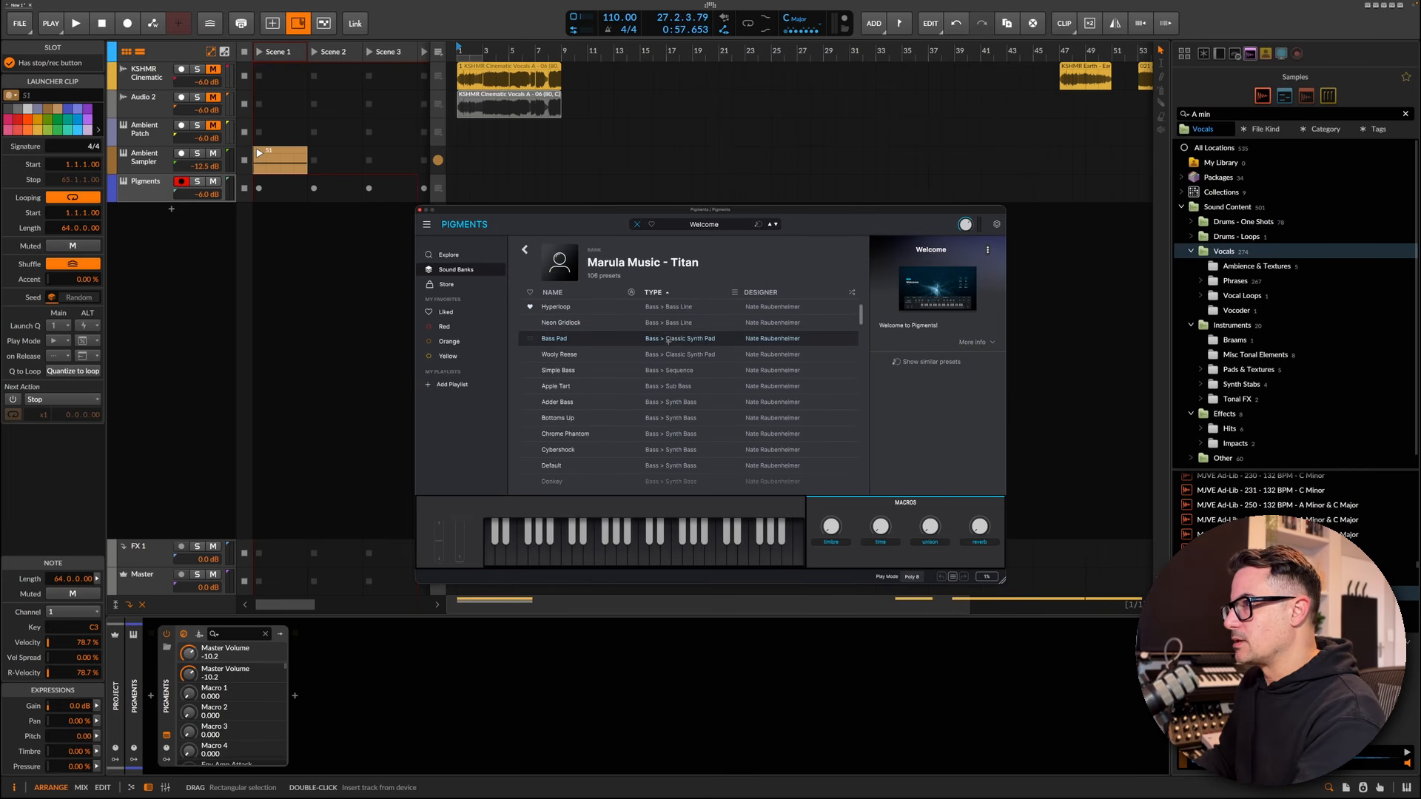
{"action": "left_click", "coordinate": [600, 365]}
{"action": "left_click", "coordinate": [585, 380]}
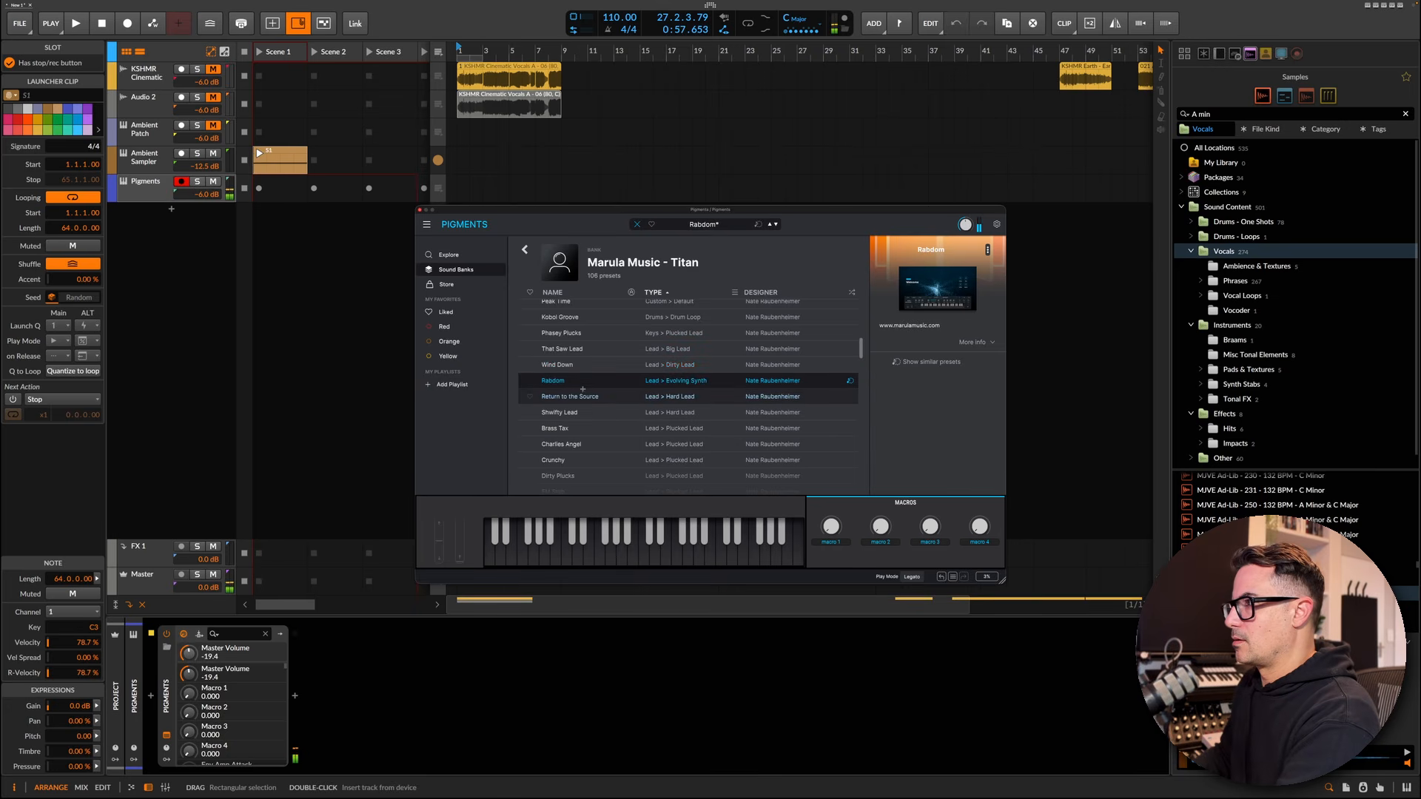
{"action": "left_click", "coordinate": [562, 396]}
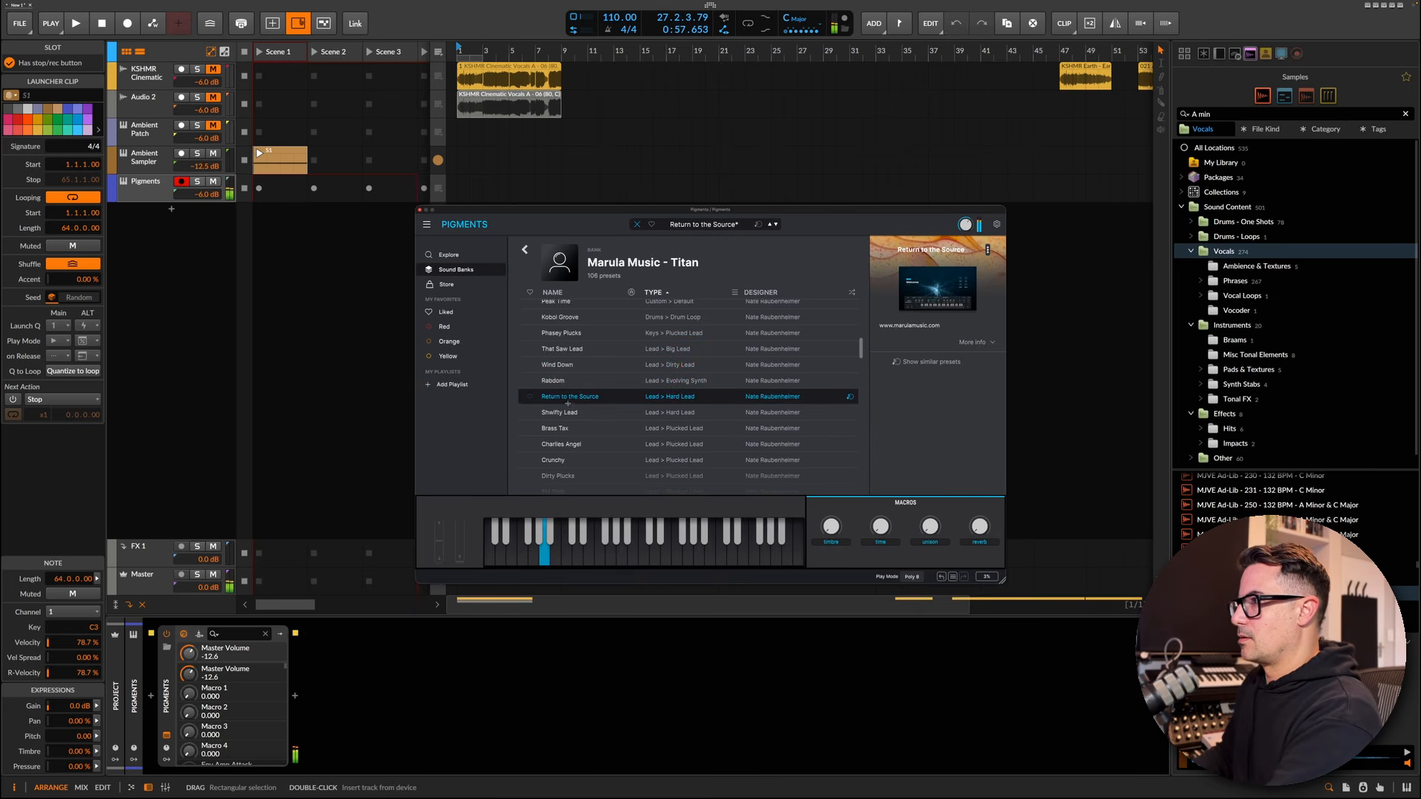
{"action": "left_click", "coordinate": [561, 413]}
{"action": "left_click", "coordinate": [560, 428]}
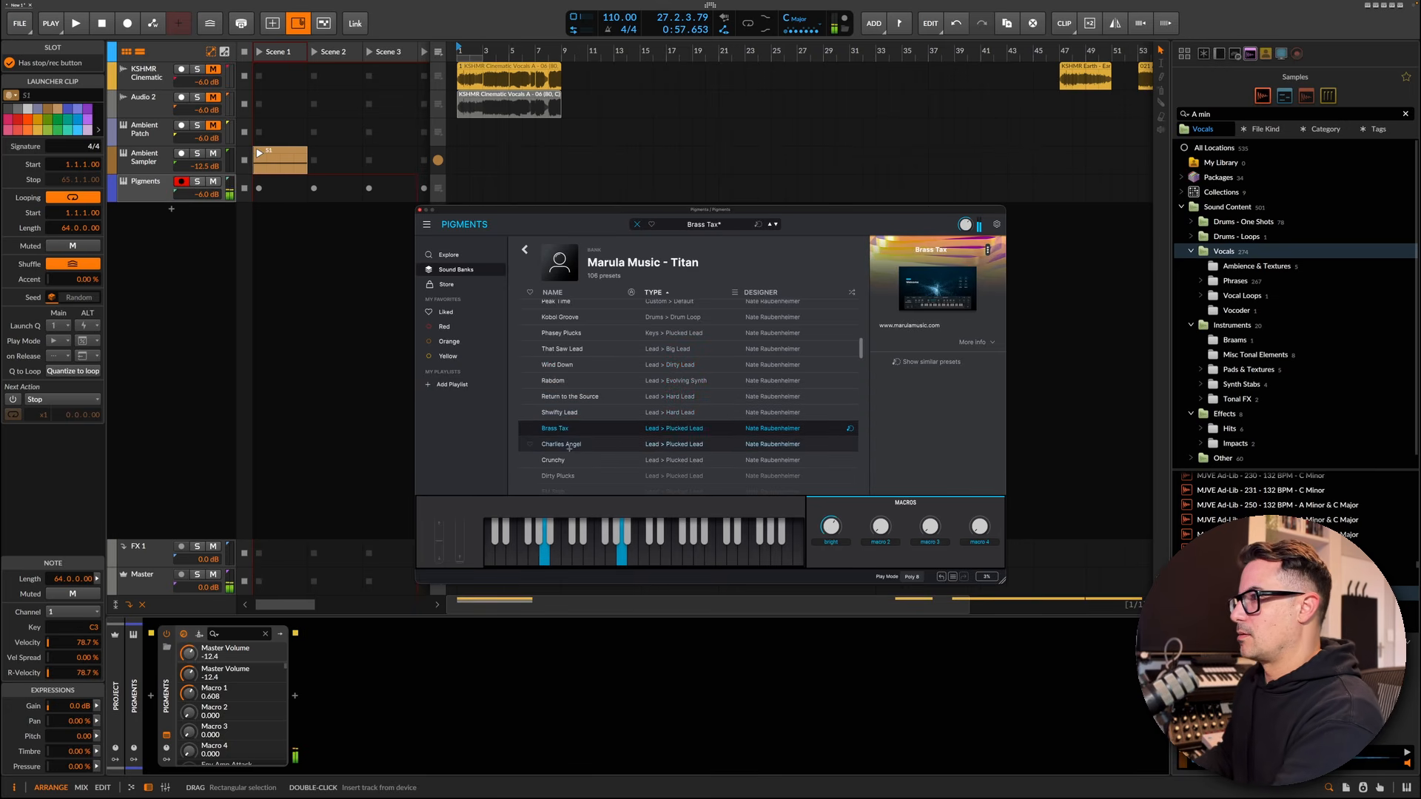
{"action": "left_click", "coordinate": [561, 444]}
{"action": "scroll", "coordinate": [563, 437], "scroll_direction": "down", "scroll_amount": 3}
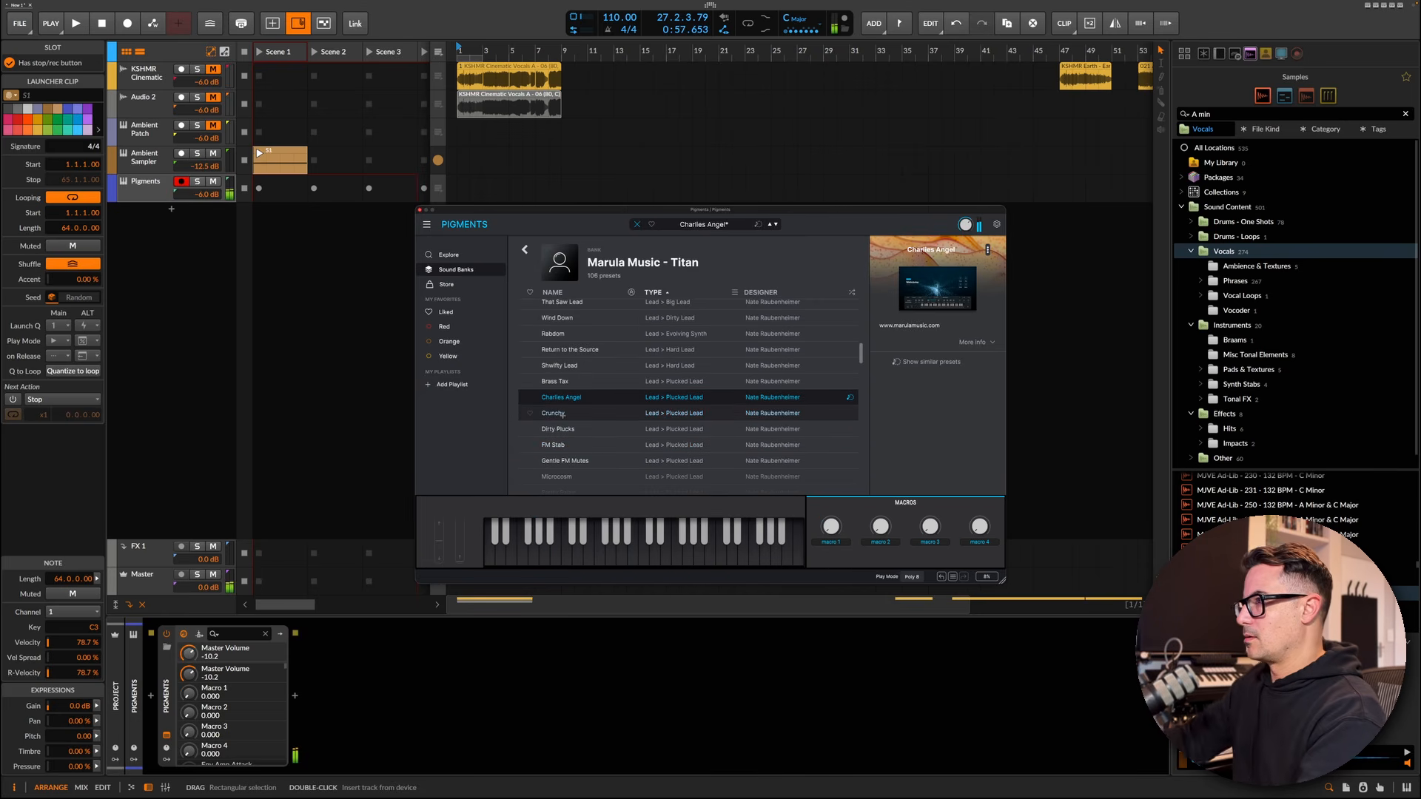
Audition the ambient pad Jacob's Ladder, and load the evolving pad preset Circadian Rythym
{"action": "scroll", "coordinate": [566, 426], "scroll_direction": "down", "scroll_amount": 5}
{"action": "left_click", "coordinate": [584, 440]}
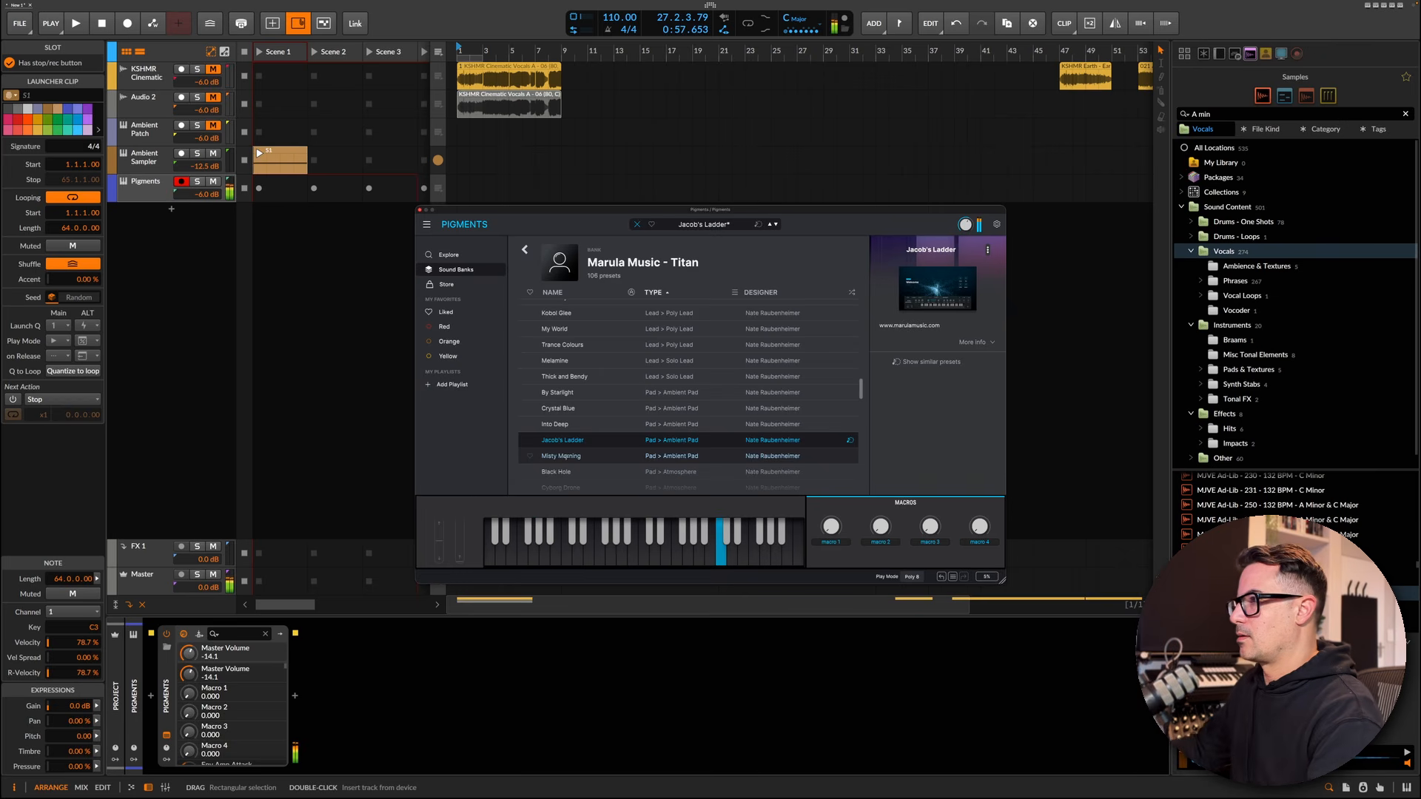
{"action": "scroll", "coordinate": [567, 456], "scroll_direction": "down", "scroll_amount": 5}
{"action": "left_click", "coordinate": [562, 416]}
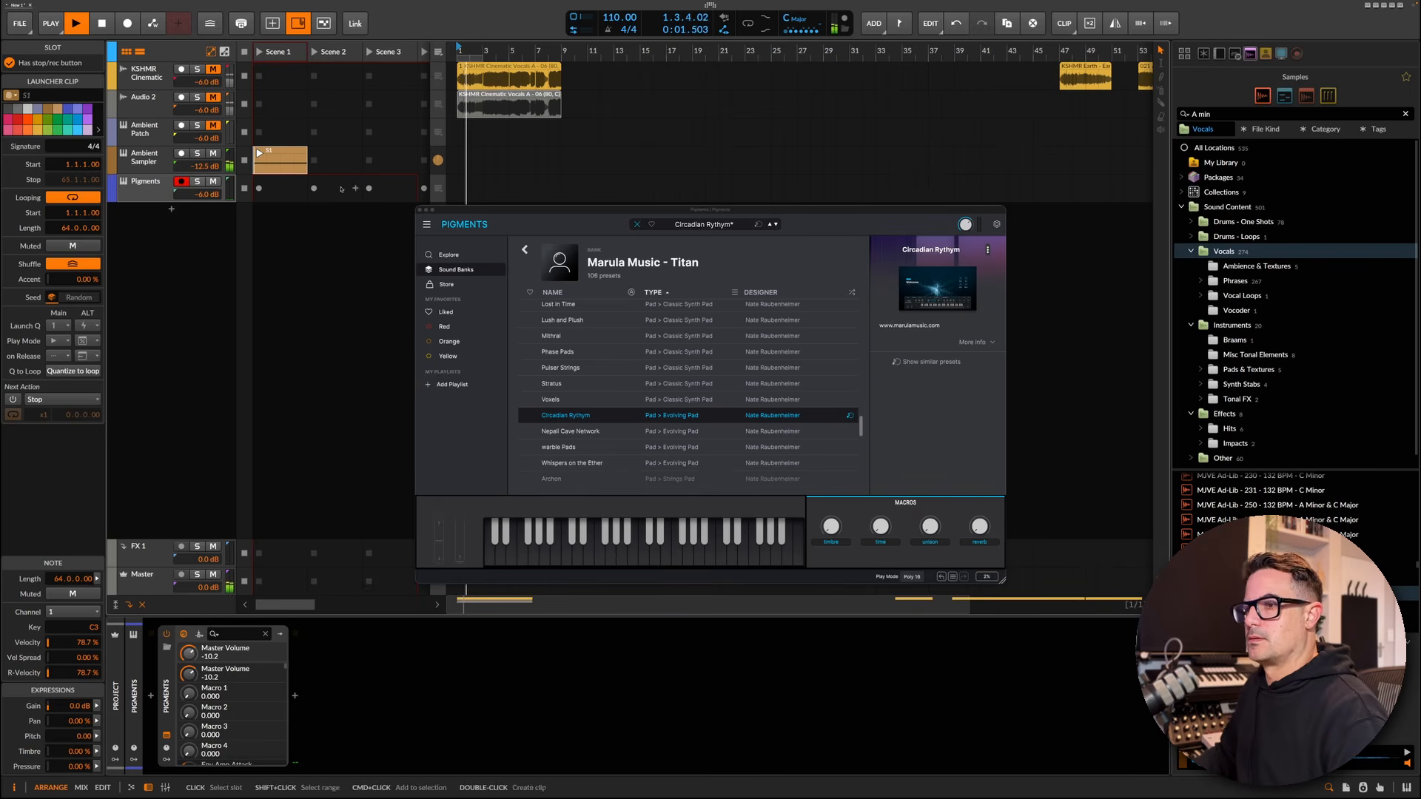
Lower the Ambient Sampler track's volume to -17.2 dB
{"action": "mouse_move", "coordinate": [229, 163]}
{"action": "left_mouse_down"}
{"action": "mouse_move", "coordinate": [229, 189]}
{"action": "mouse_move", "coordinate": [209, 171]}
{"action": "left_mouse_up"}
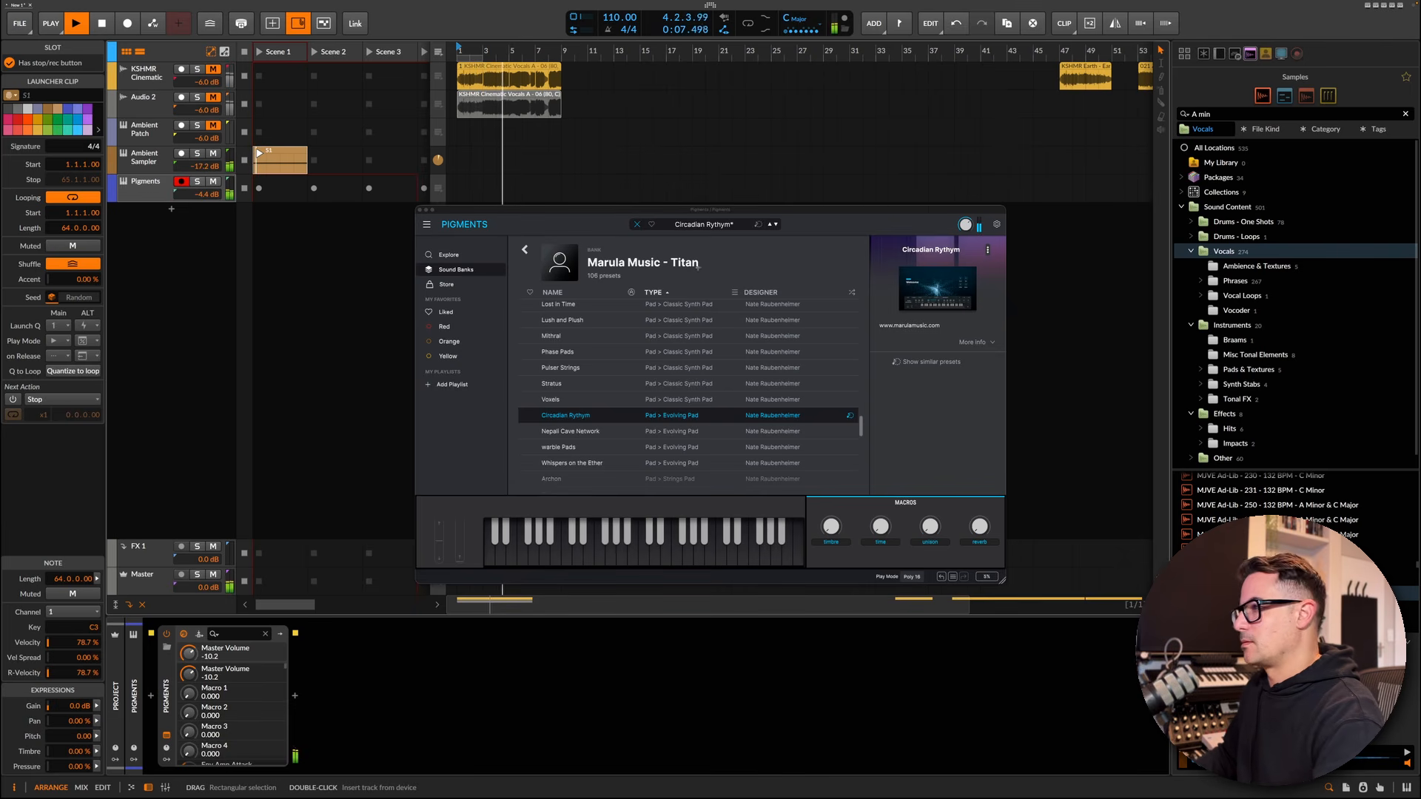